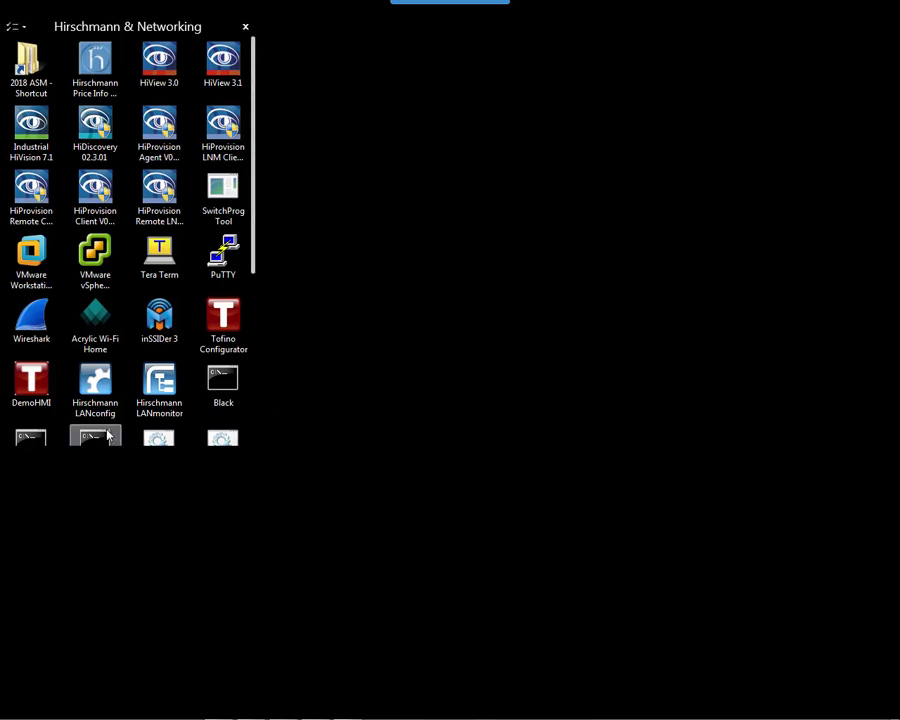
Start a continuous ping to 192.168.1.1 (ping 192.168.1.1 -t) in the Blue command prompt.
{"action": "scroll", "coordinate": [104, 420], "scroll_direction": "down", "scroll_amount": 1}
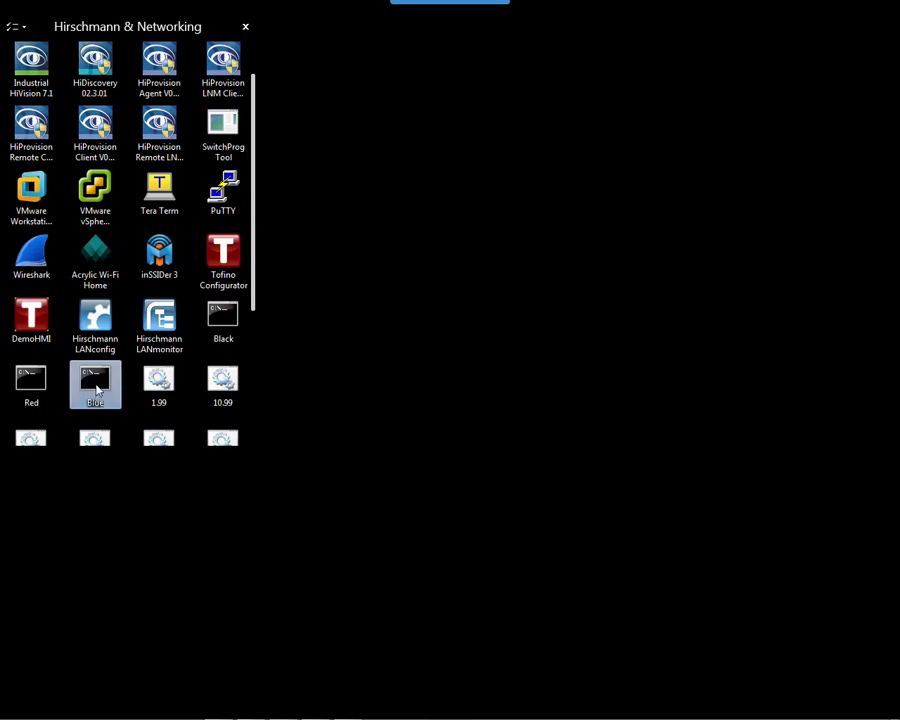
{"action": "double_click", "coordinate": [97, 389]}
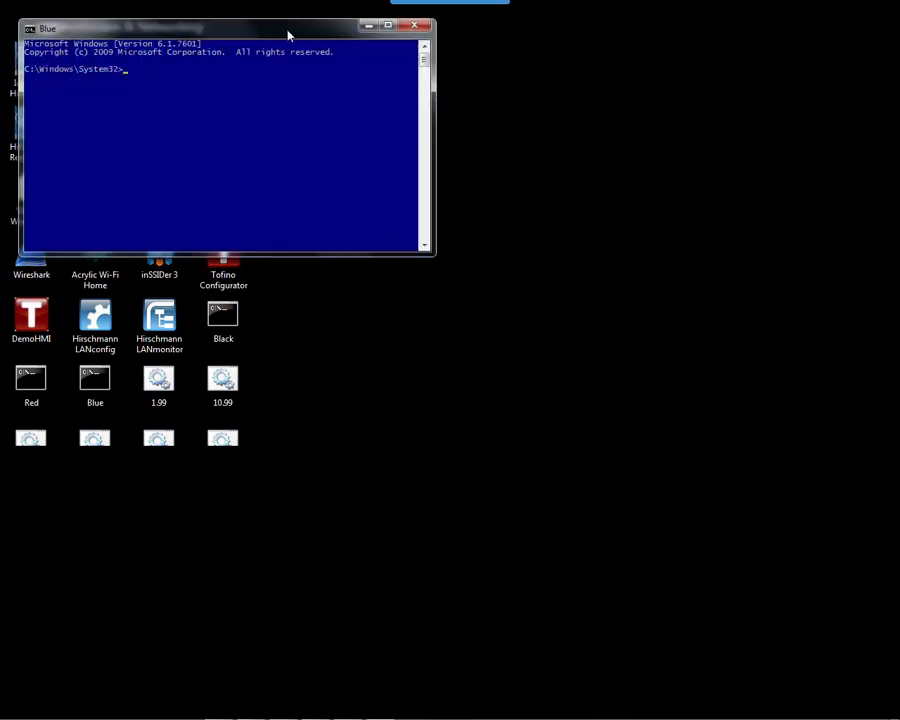
{"action": "left_click_drag", "start_coordinate": [288, 36], "coordinate": [546, 124]}
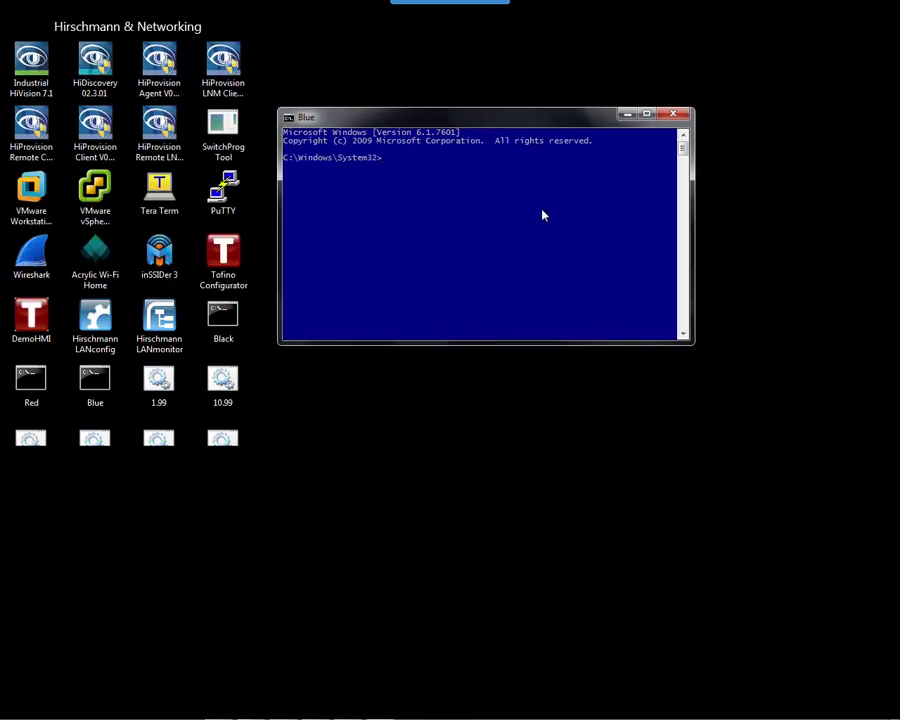
{"action": "type", "text": "ping 192.168.1.1 -t"}
{"action": "key", "text": "Return"}
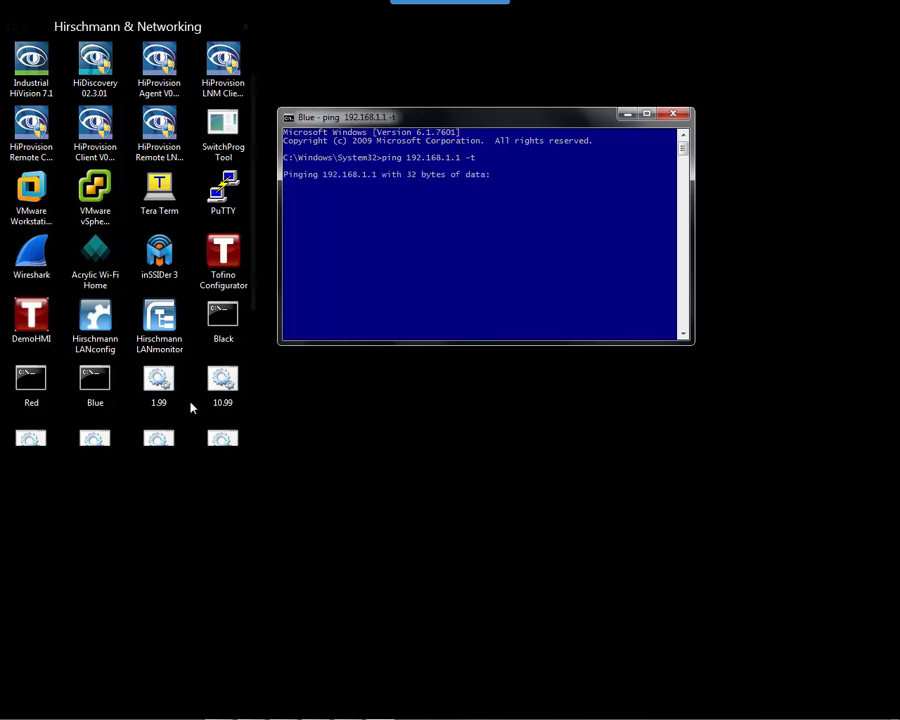
Run the 1.99 script as administrator and move the ping console to the lower left.
{"action": "left_click", "coordinate": [190, 362]}
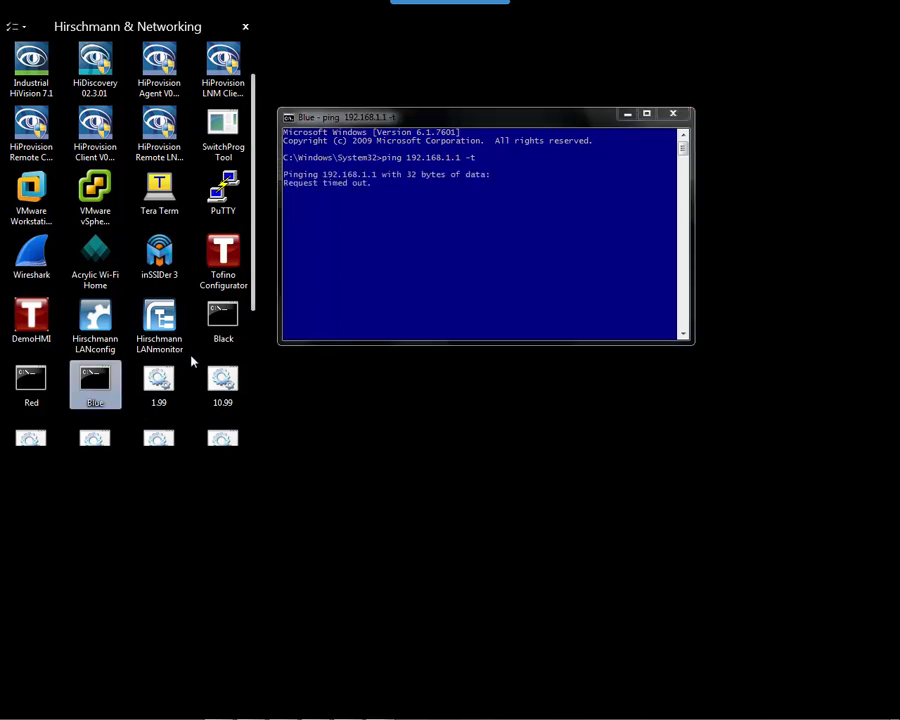
{"action": "scroll", "coordinate": [193, 370], "scroll_direction": "down", "scroll_amount": 1}
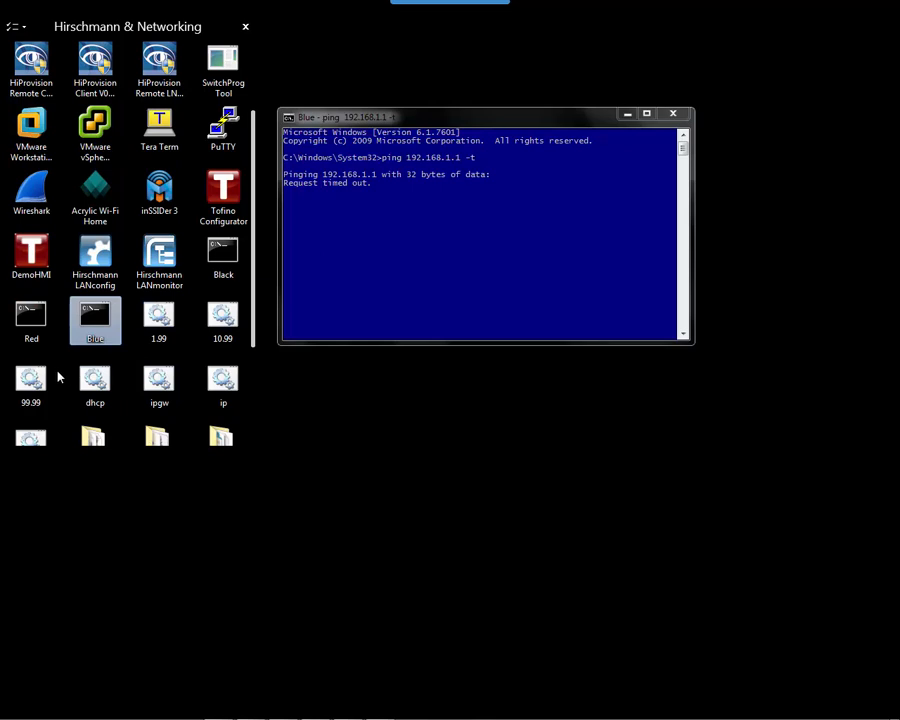
{"action": "right_click", "coordinate": [158, 314]}
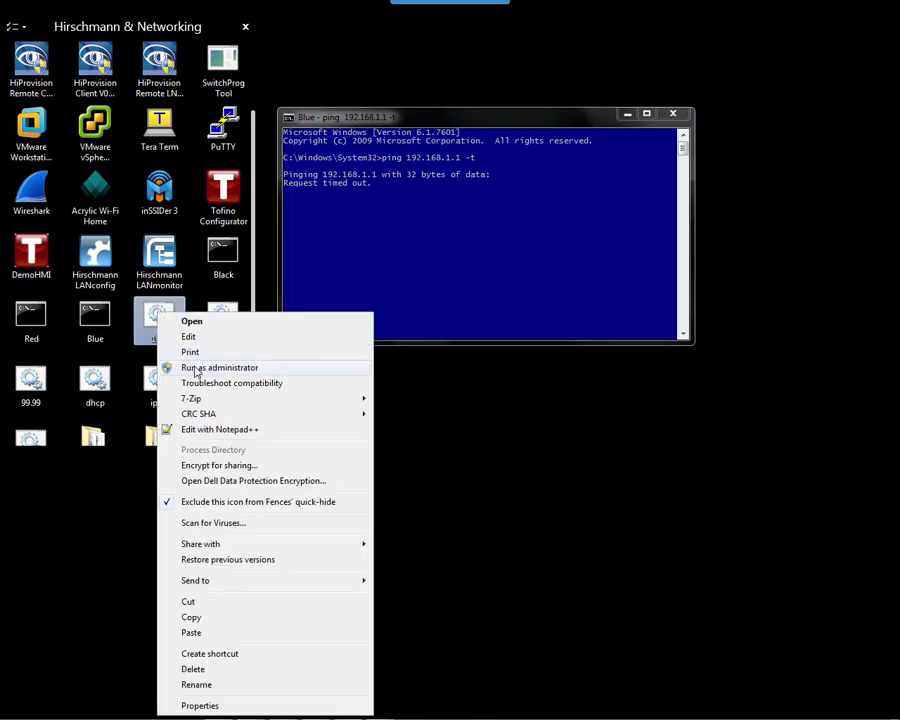
{"action": "left_click", "coordinate": [196, 368]}
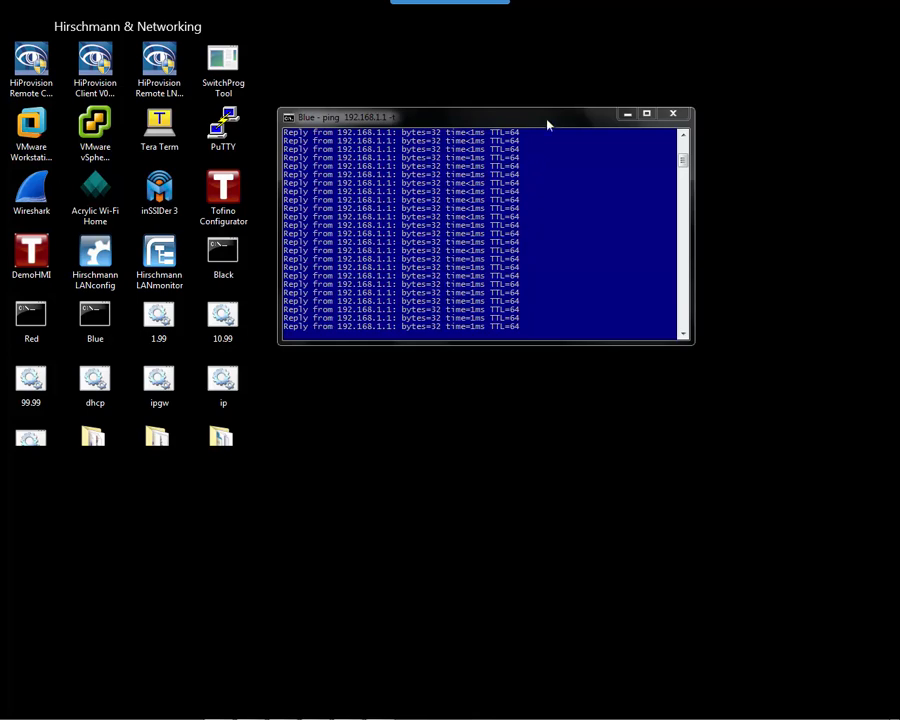
{"action": "left_click_drag", "start_coordinate": [550, 119], "coordinate": [283, 464]}
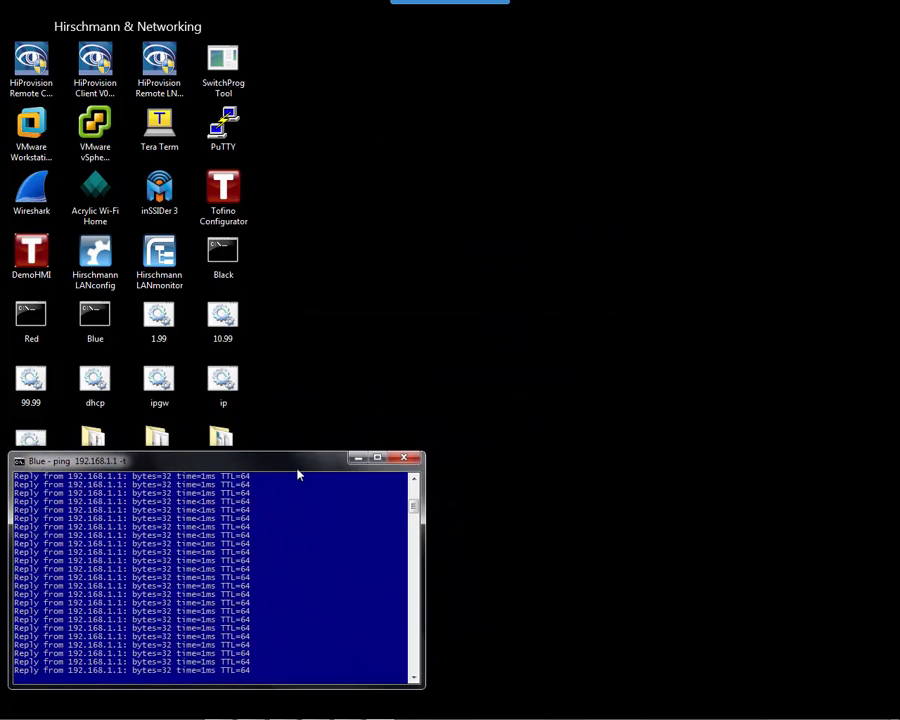
Launch Tofino Configurator and dismiss the Audit Logging Error to reach Project Selection.
{"action": "double_click", "coordinate": [226, 199]}
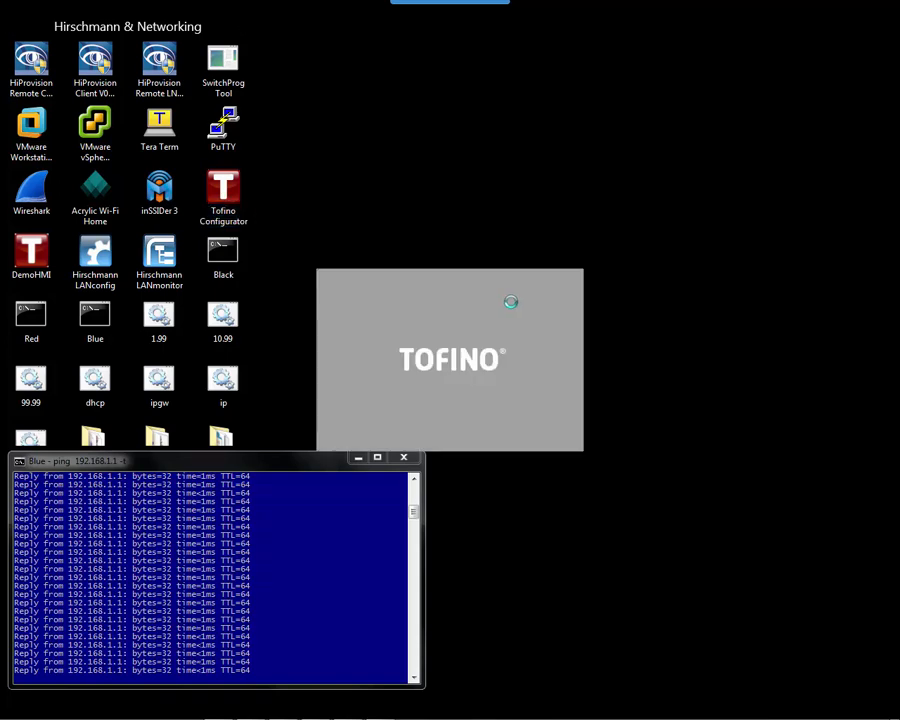
{"action": "left_click", "coordinate": [587, 381]}
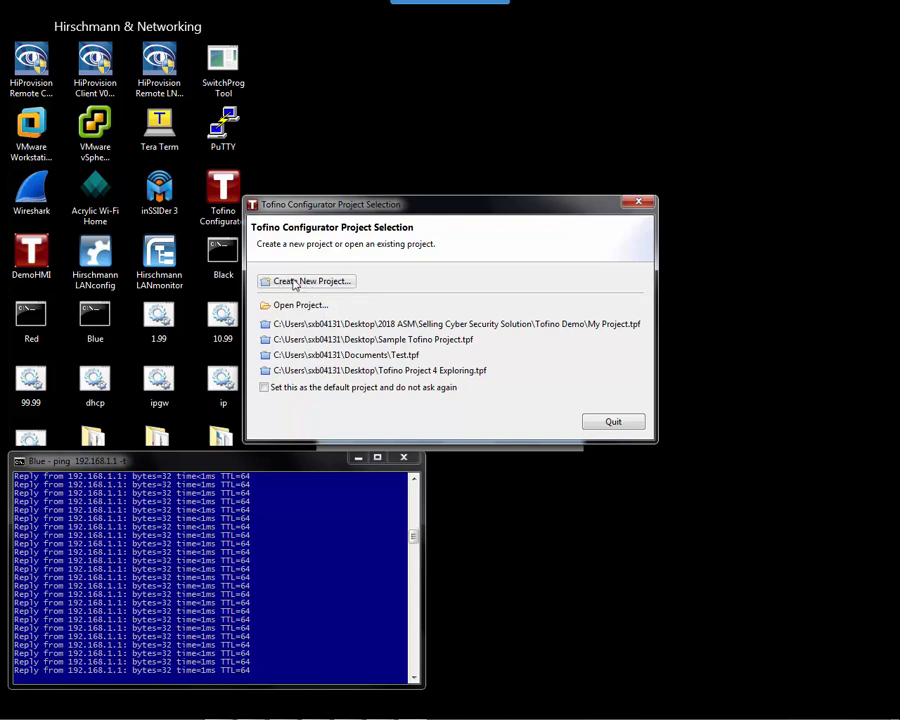
Create a new project named Test and move on to its protection settings.
{"action": "left_click", "coordinate": [295, 282]}
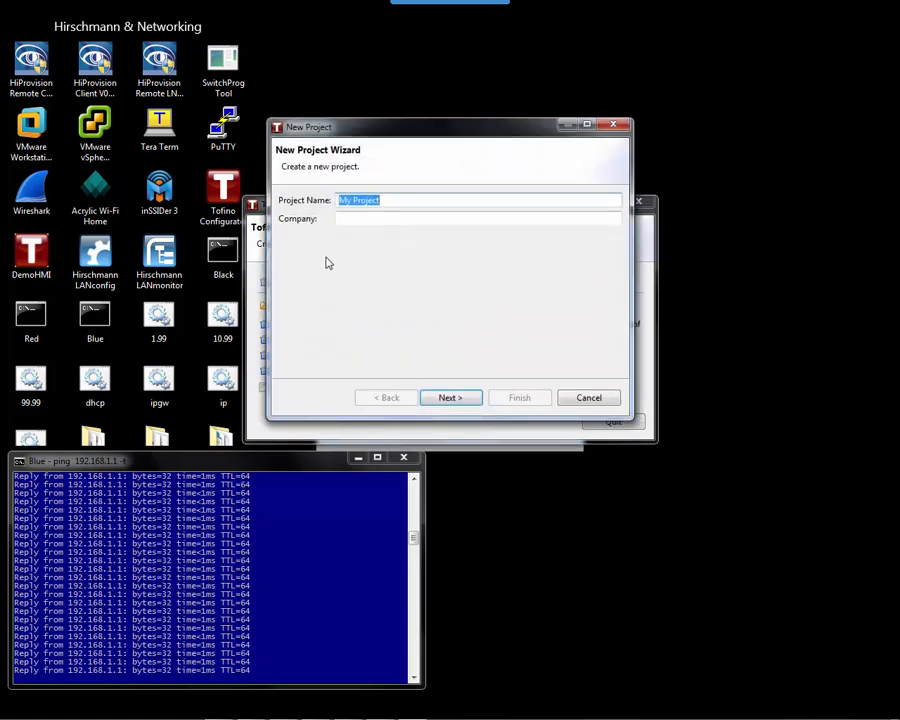
{"action": "type", "text": "Test"}
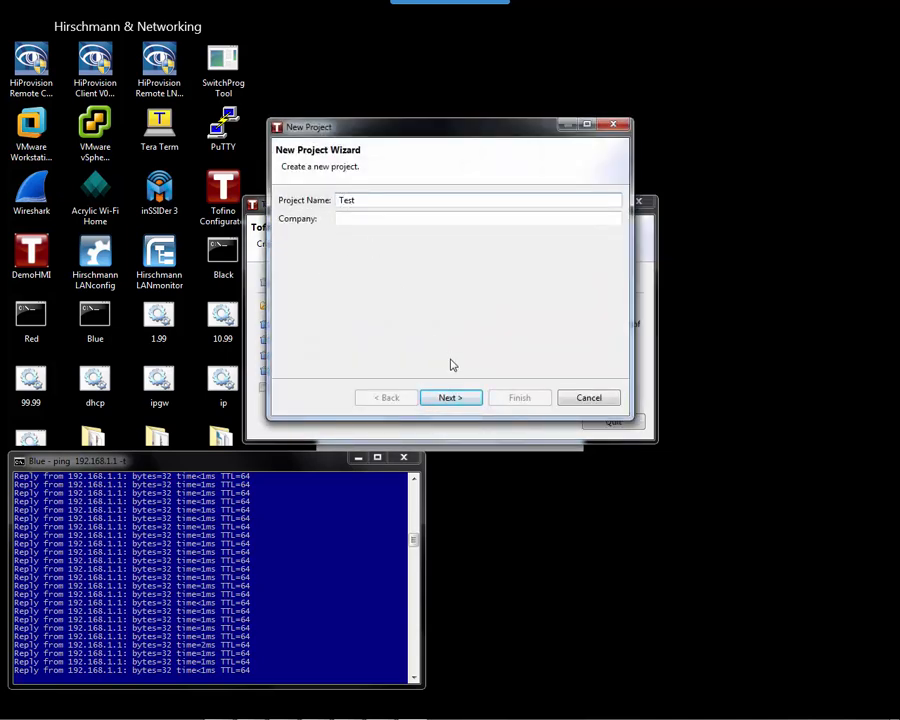
{"action": "left_click", "coordinate": [474, 399]}
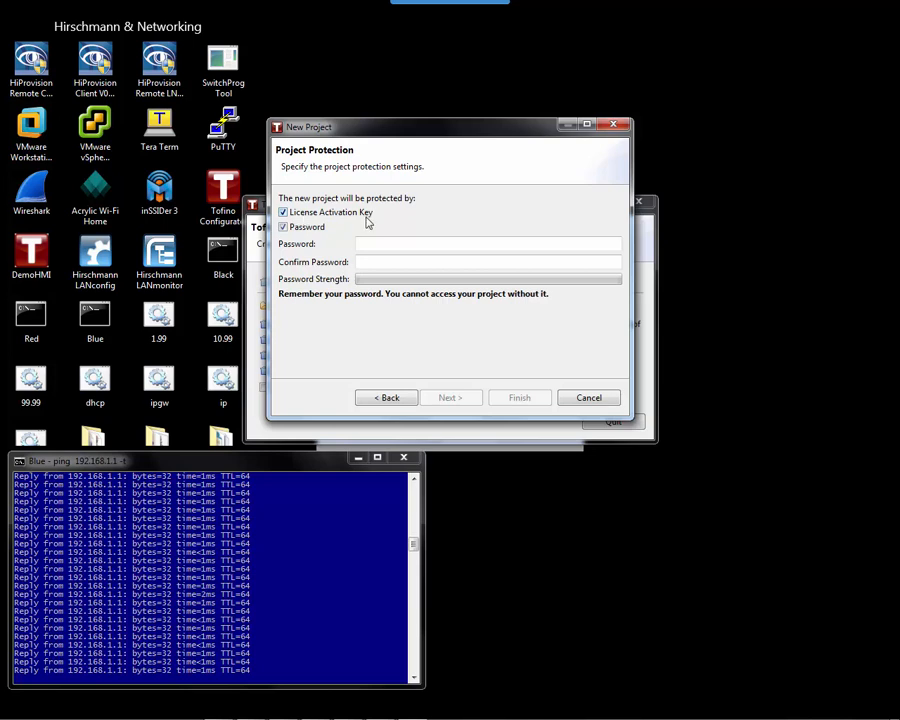
Enter the project password and its confirmation.
{"action": "left_click", "coordinate": [397, 244]}
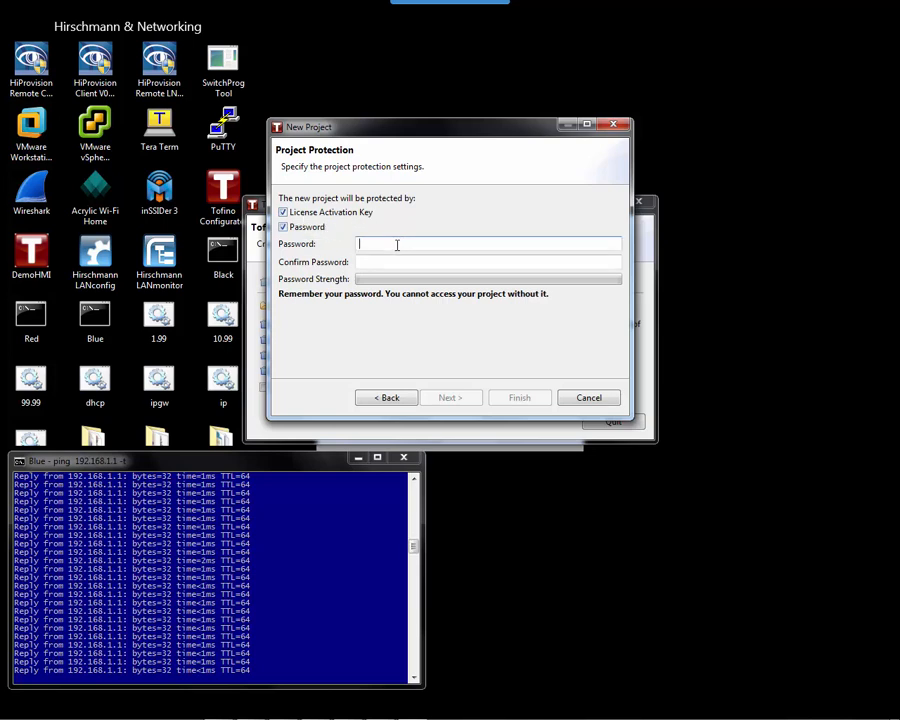
{"action": "type", "text": "••••••••"}
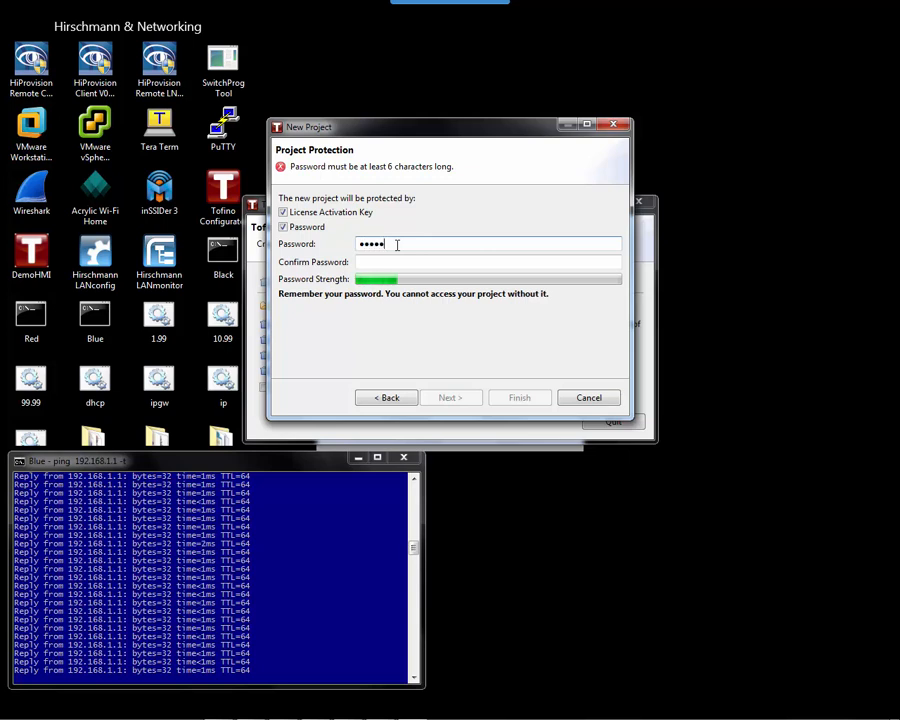
{"action": "key", "text": "Tab"}
{"action": "key", "text": "Tab"}
{"action": "type", "text": "••"}
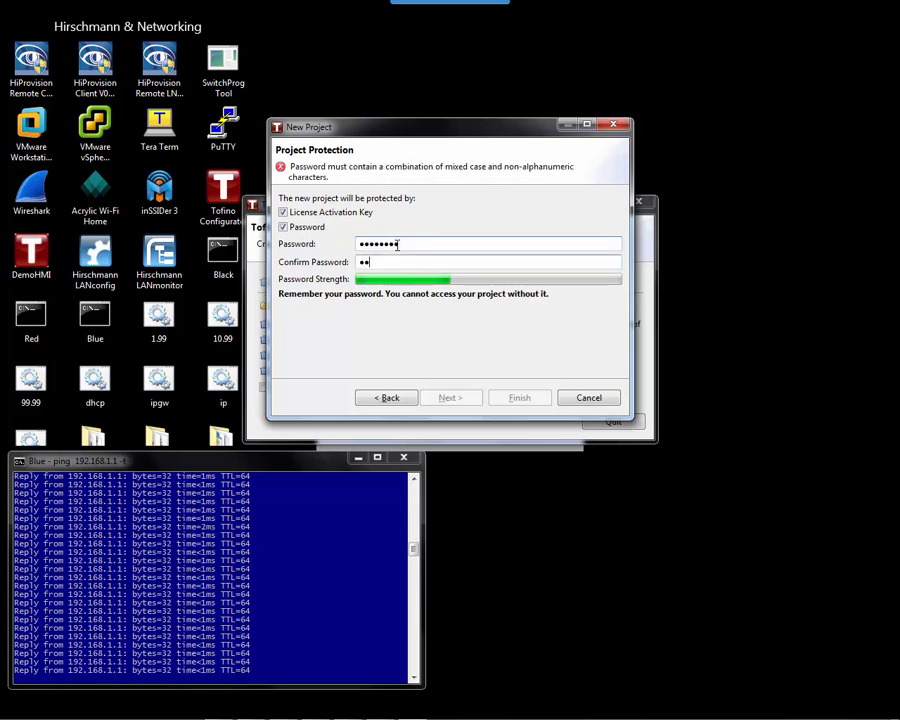
{"action": "type", "text": "••••••"}
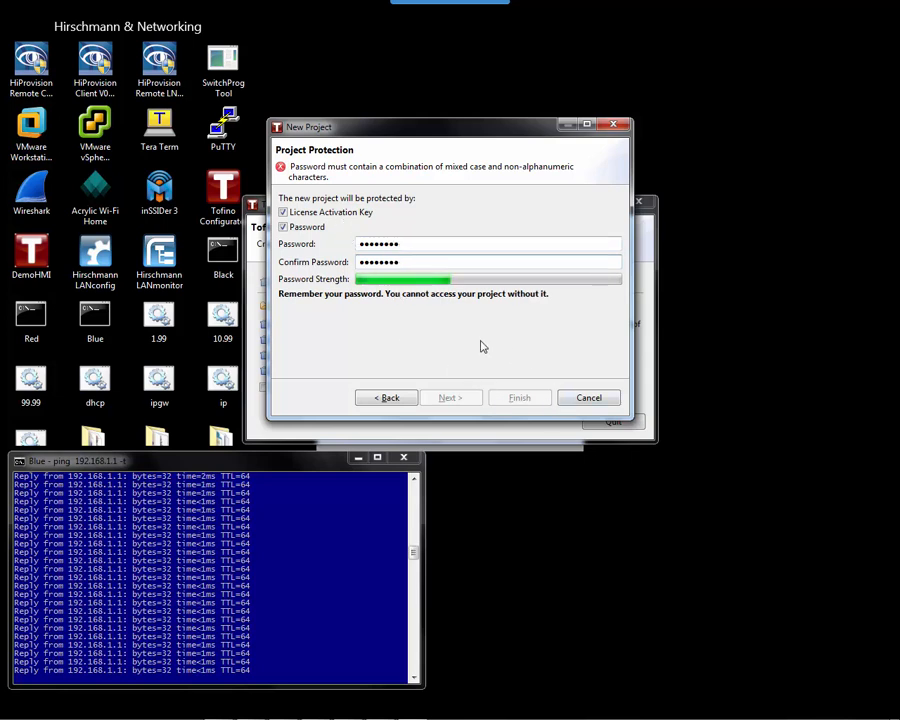
Extend both password entries with a symbol so they match, then continue to Administrator Password.
{"action": "left_click", "coordinate": [424, 243]}
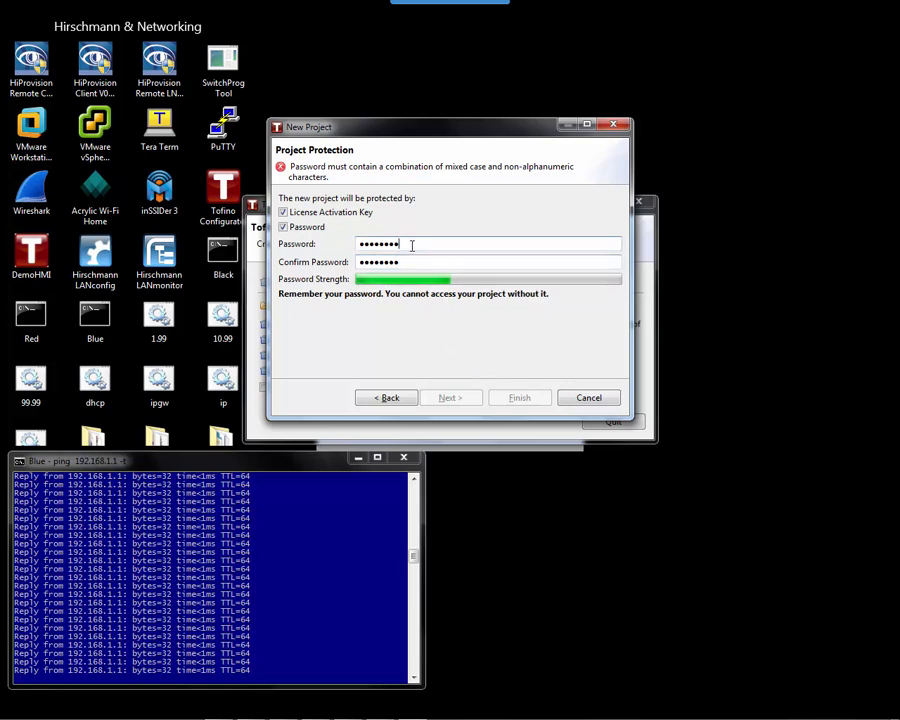
{"action": "left_click_drag", "start_coordinate": [411, 244], "coordinate": [340, 242]}
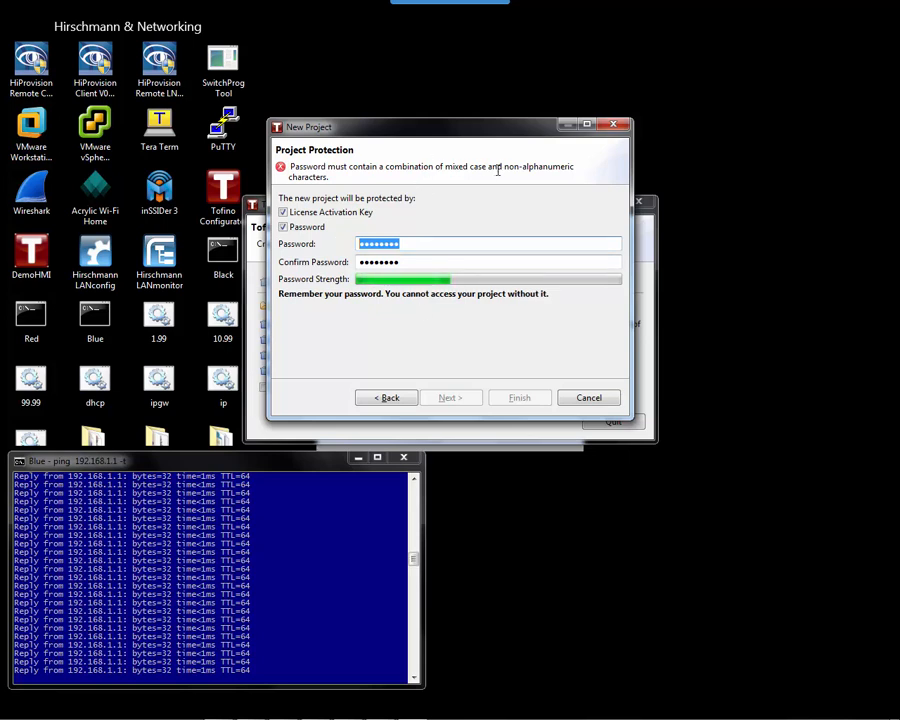
{"action": "left_click", "coordinate": [424, 244]}
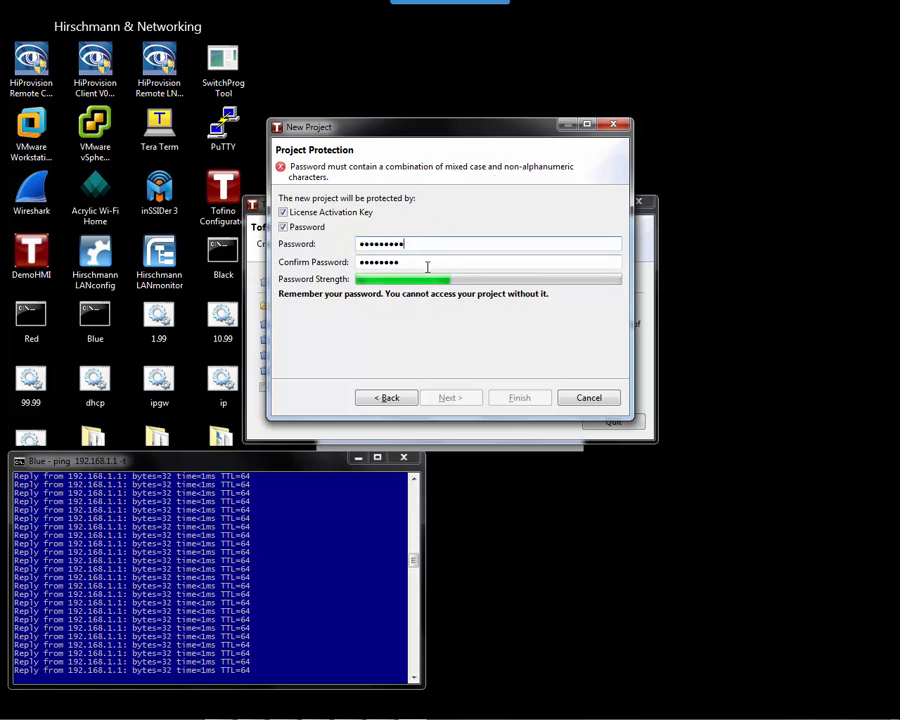
{"action": "left_click", "coordinate": [427, 262]}
{"action": "type", "text": "!"}
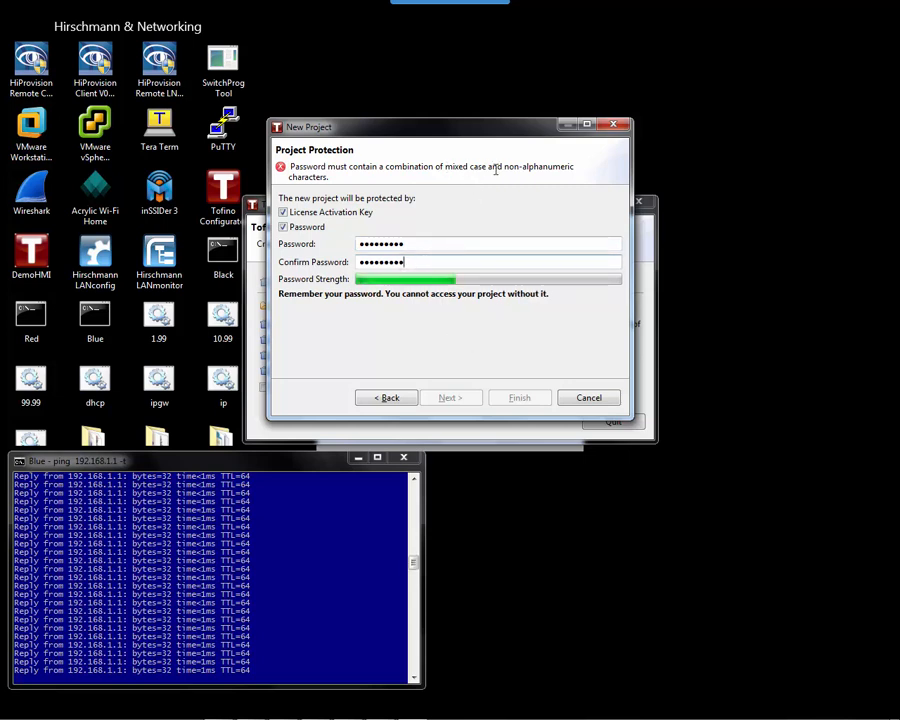
{"action": "left_click", "coordinate": [443, 243]}
{"action": "type", "text": "!"}
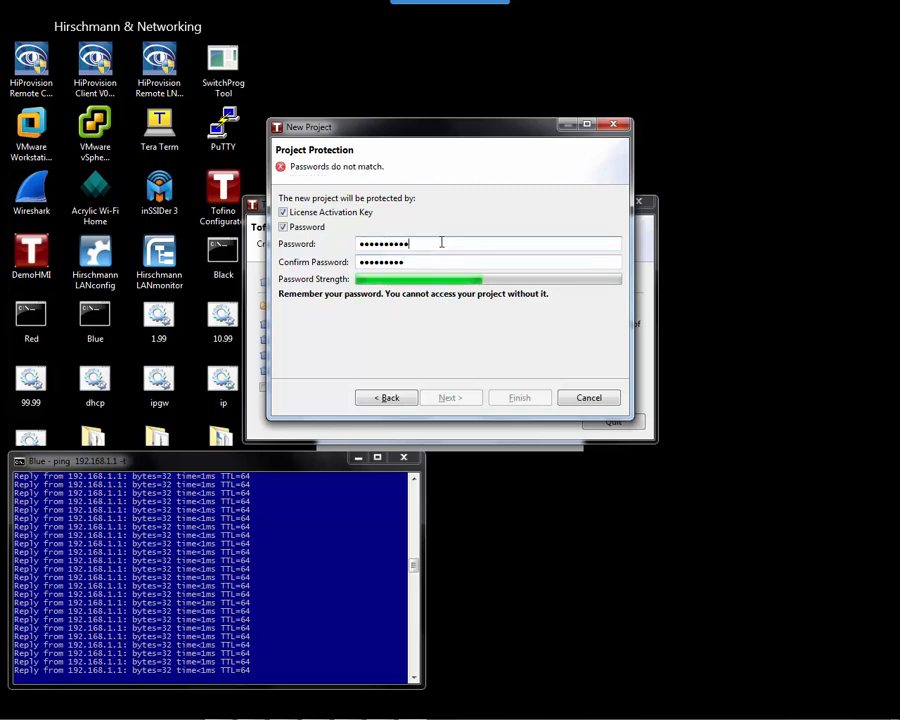
{"action": "left_click", "coordinate": [428, 263]}
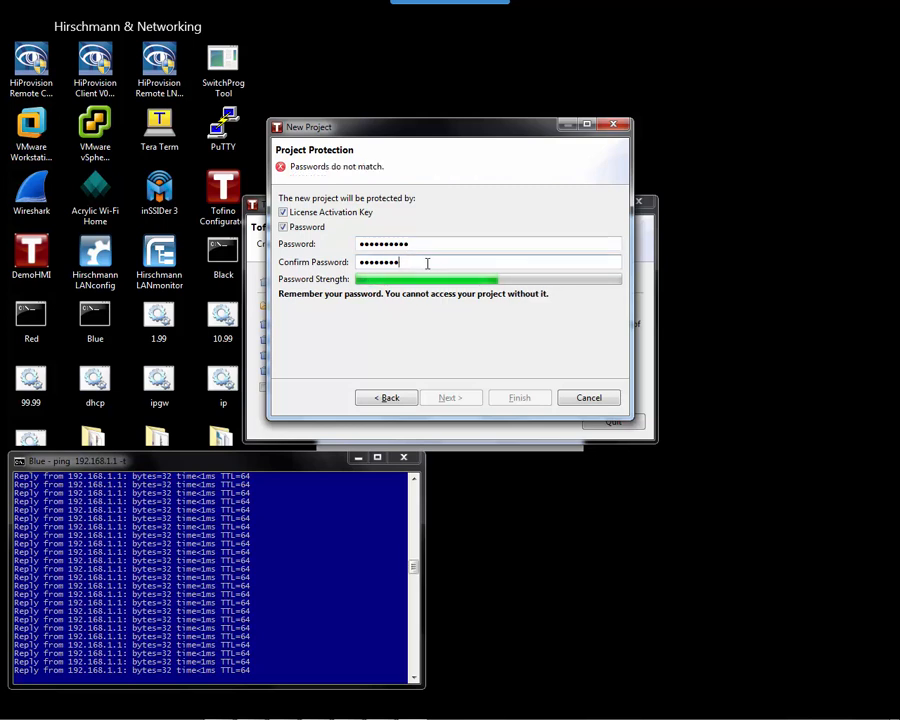
{"action": "type", "text": "!"}
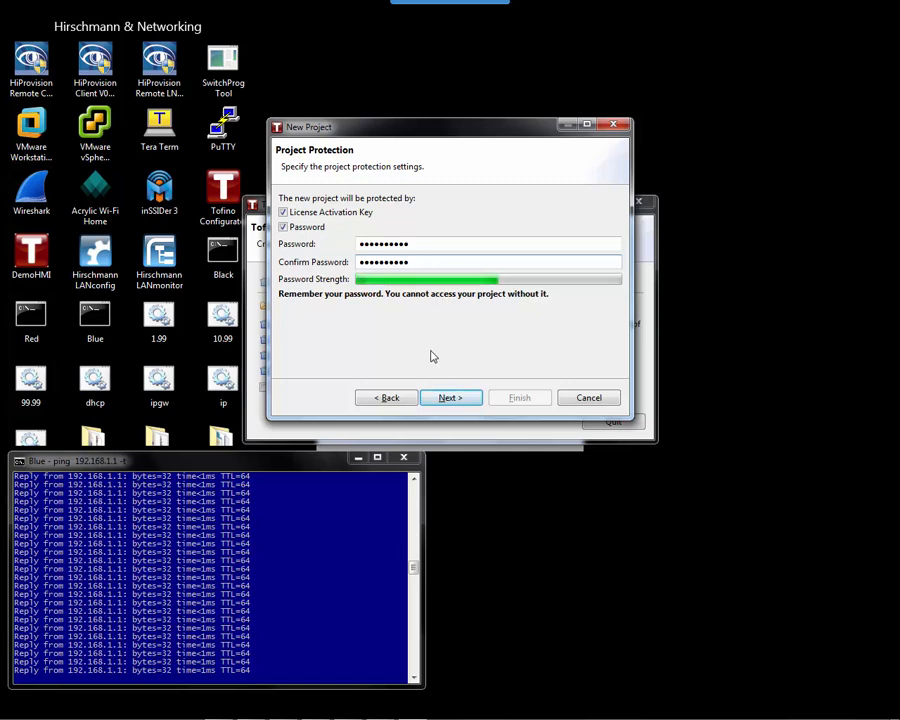
{"action": "left_click", "coordinate": [452, 398]}
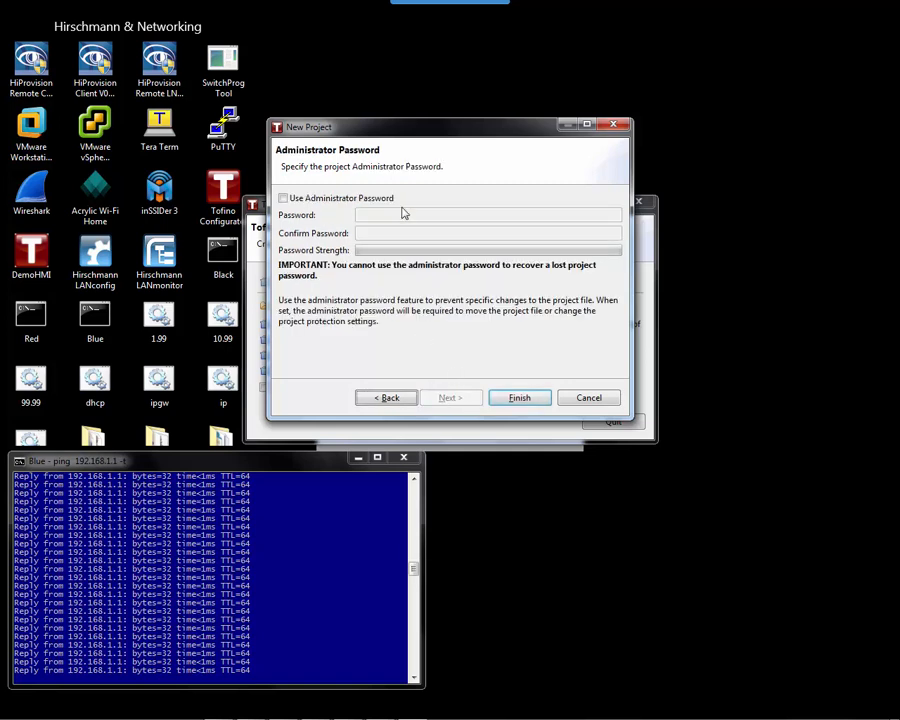
Finish the Test project, enlarge the window, set company to Belden and expand Tofino SAs.
{"action": "left_click", "coordinate": [522, 398]}
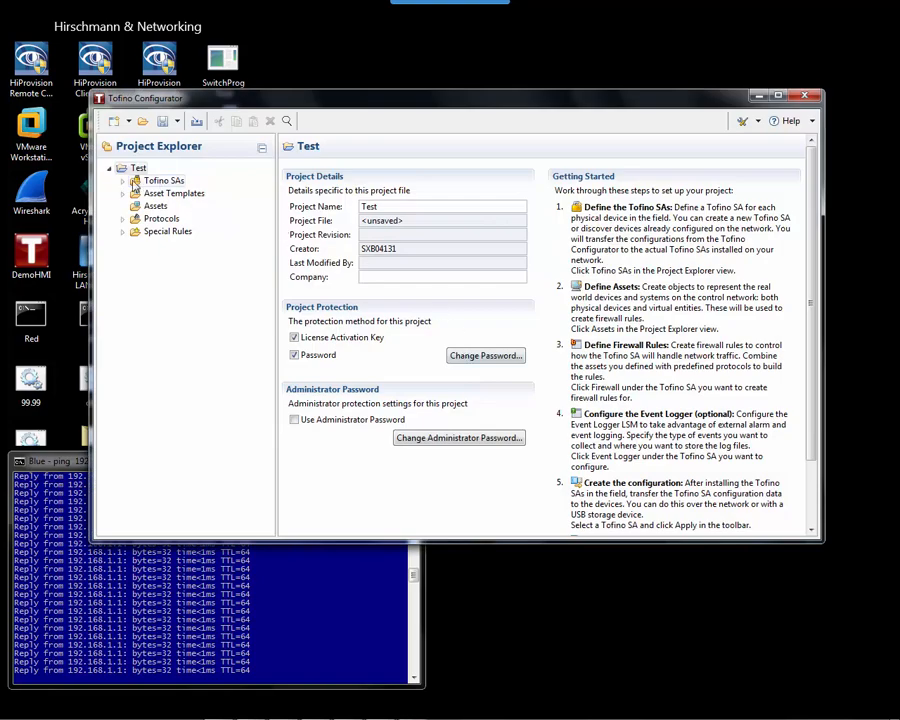
{"action": "left_click_drag", "start_coordinate": [242, 96], "coordinate": [300, 73]}
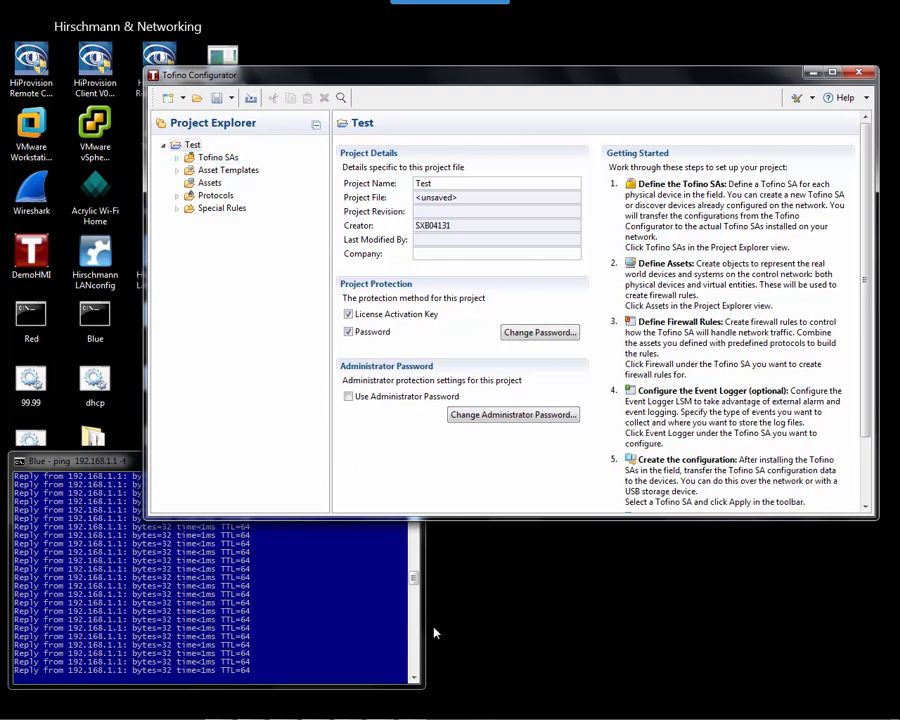
{"action": "left_click_drag", "start_coordinate": [571, 517], "coordinate": [575, 647]}
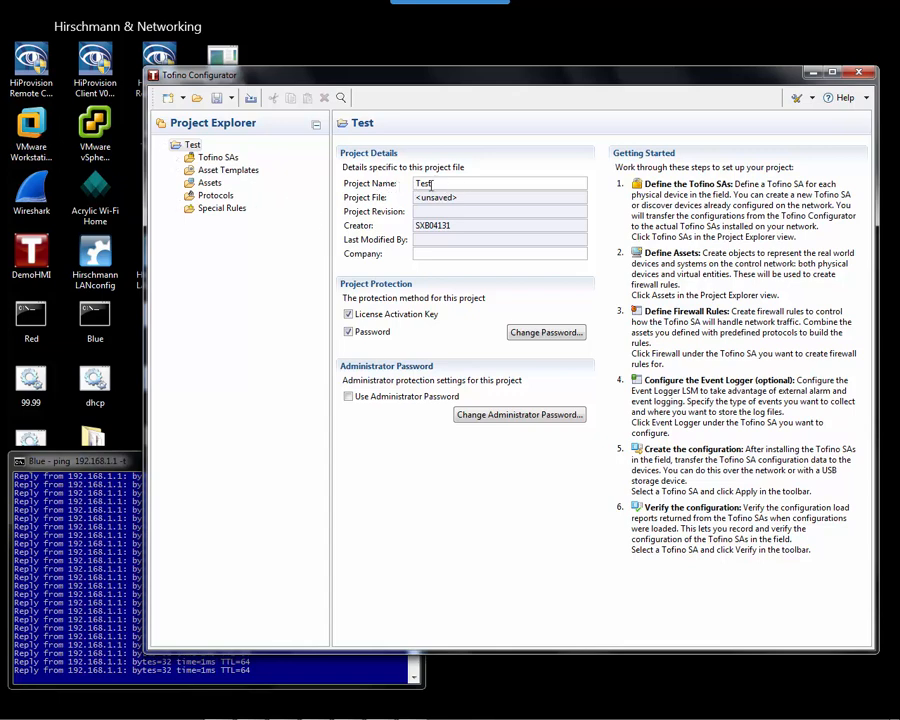
{"action": "left_click", "coordinate": [400, 252]}
{"action": "double_click", "coordinate": [212, 158]}
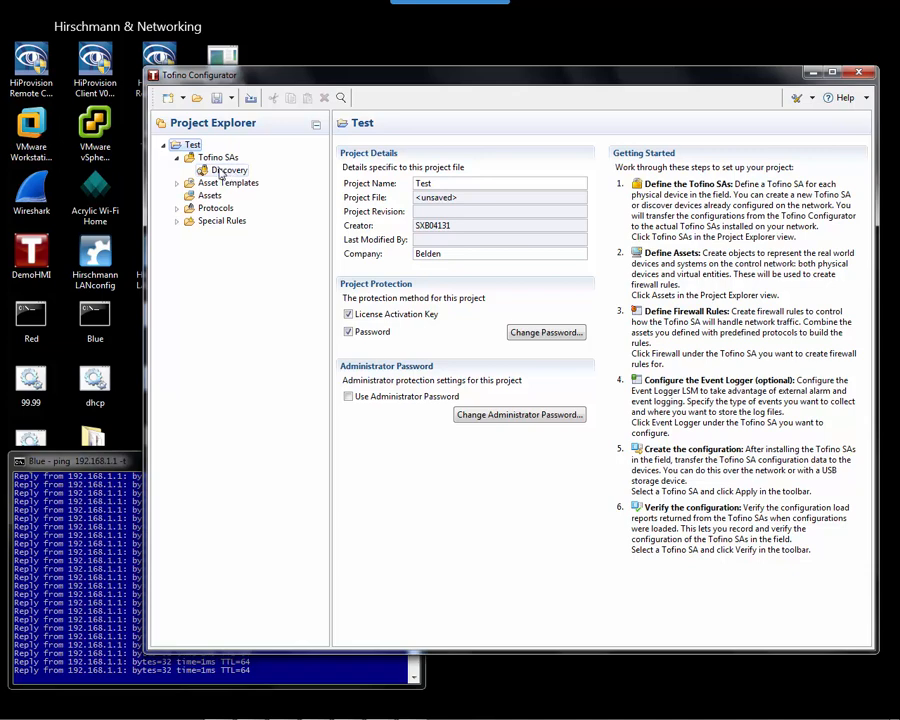
Run Discovery over 192.168.1.1 only and open the found Tofino 00:50:C2:B3:28:A8 node.
{"action": "double_click", "coordinate": [222, 171]}
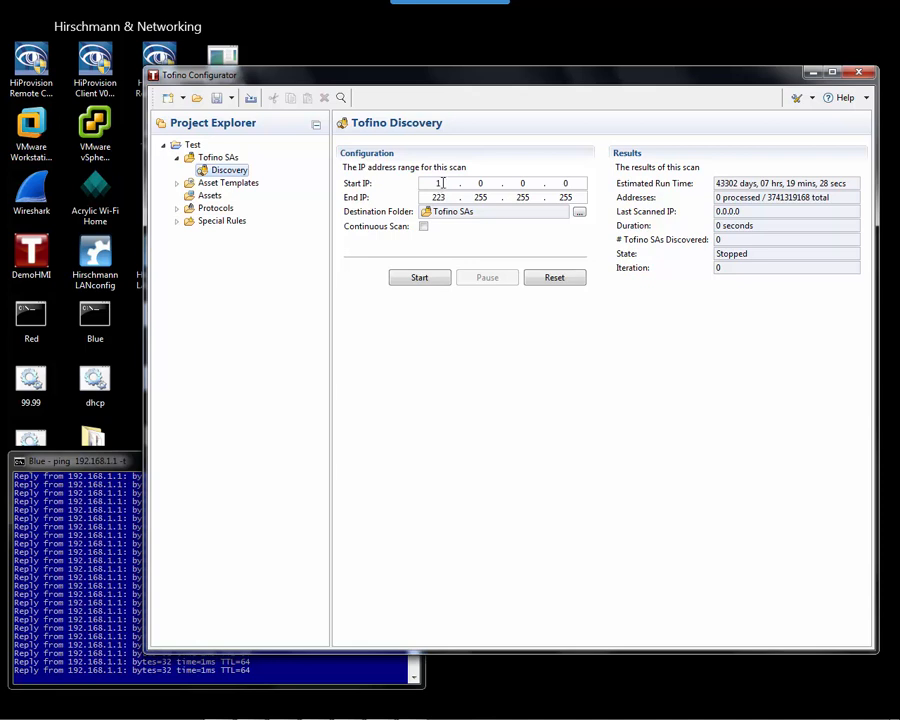
{"action": "left_click", "coordinate": [441, 183]}
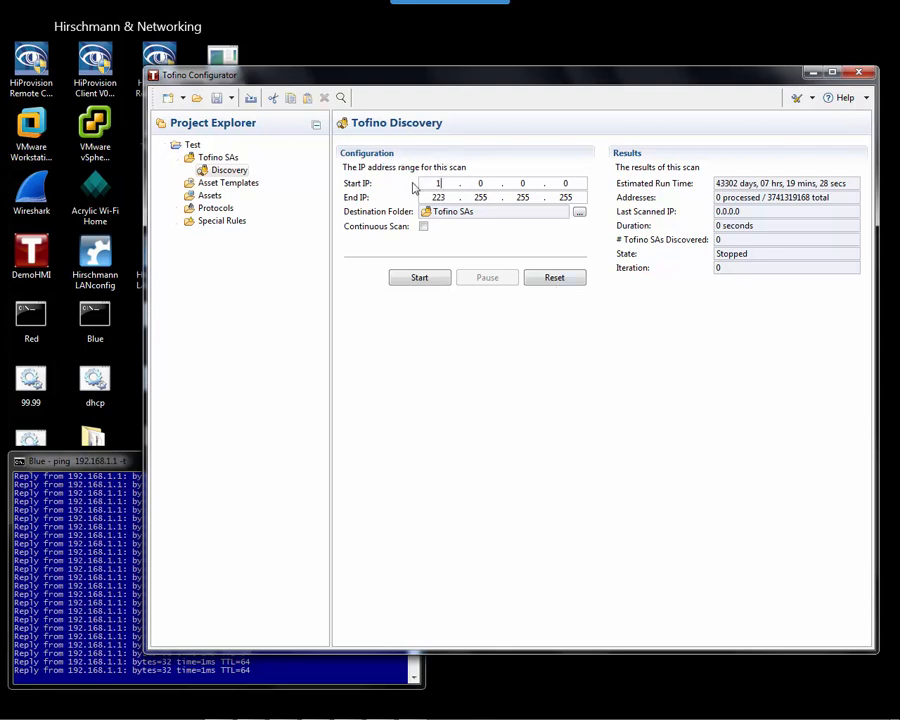
{"action": "type", "text": "92 . 168 . "}
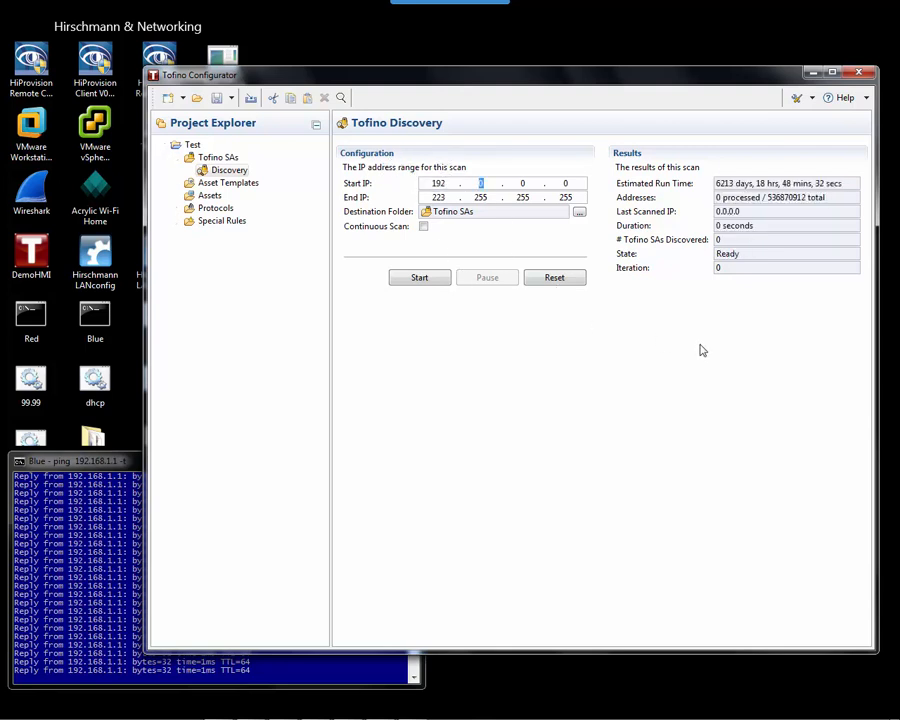
{"action": "type", "text": "1 ."}
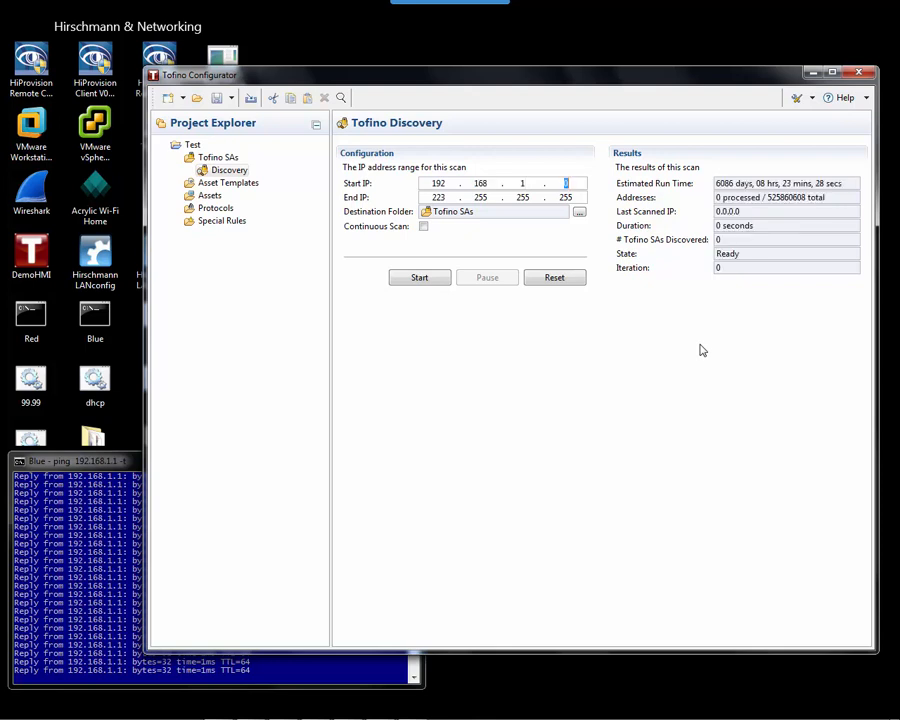
{"action": "key", "text": "Tab"}
{"action": "key", "text": "BackSpace"}
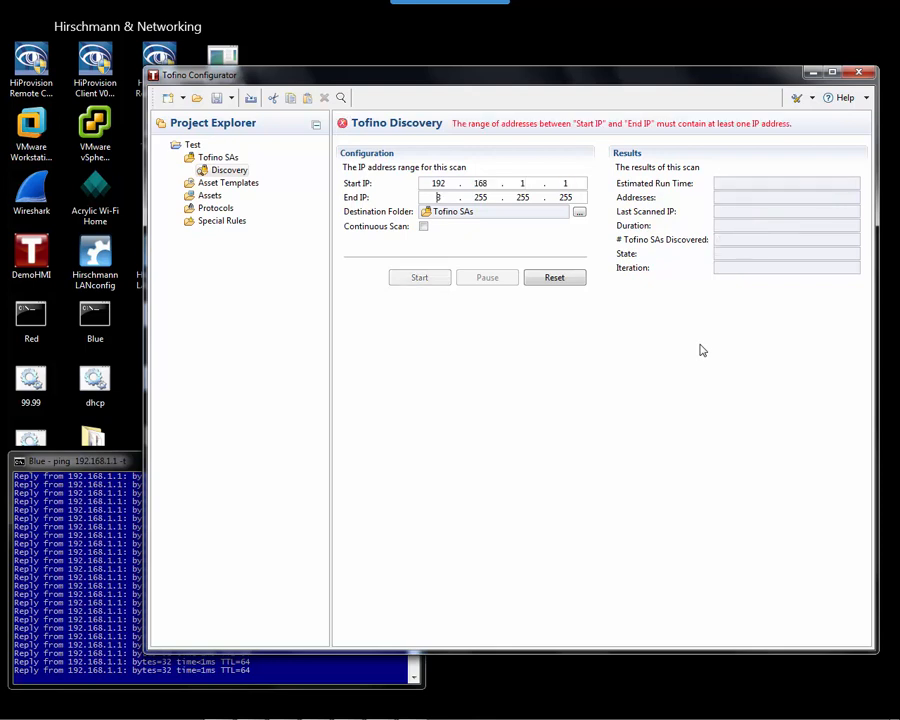
{"action": "type", "text": "1921681.1"}
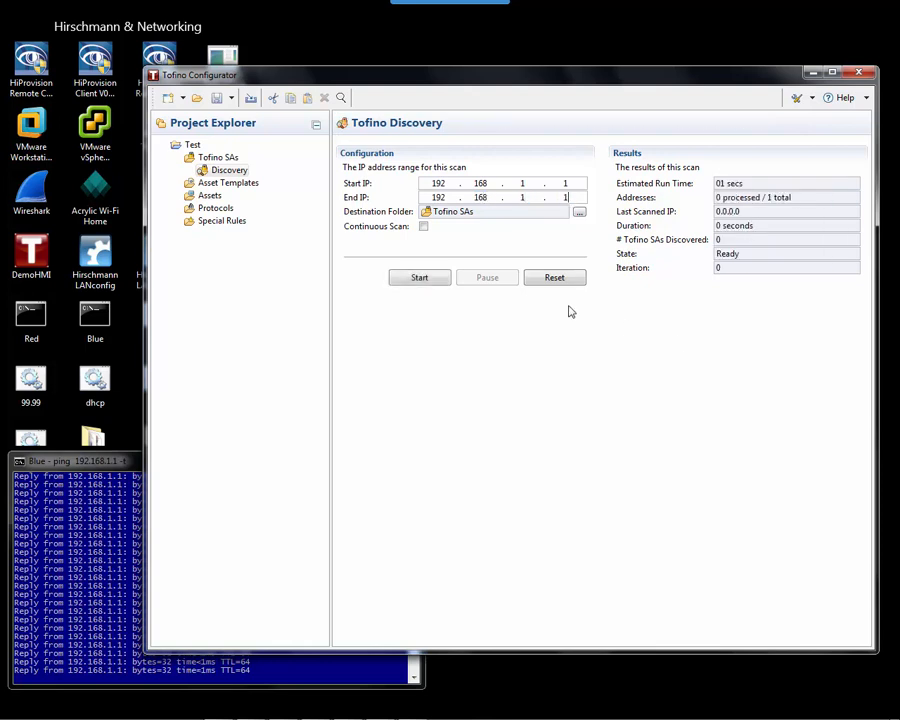
{"action": "left_click", "coordinate": [419, 278]}
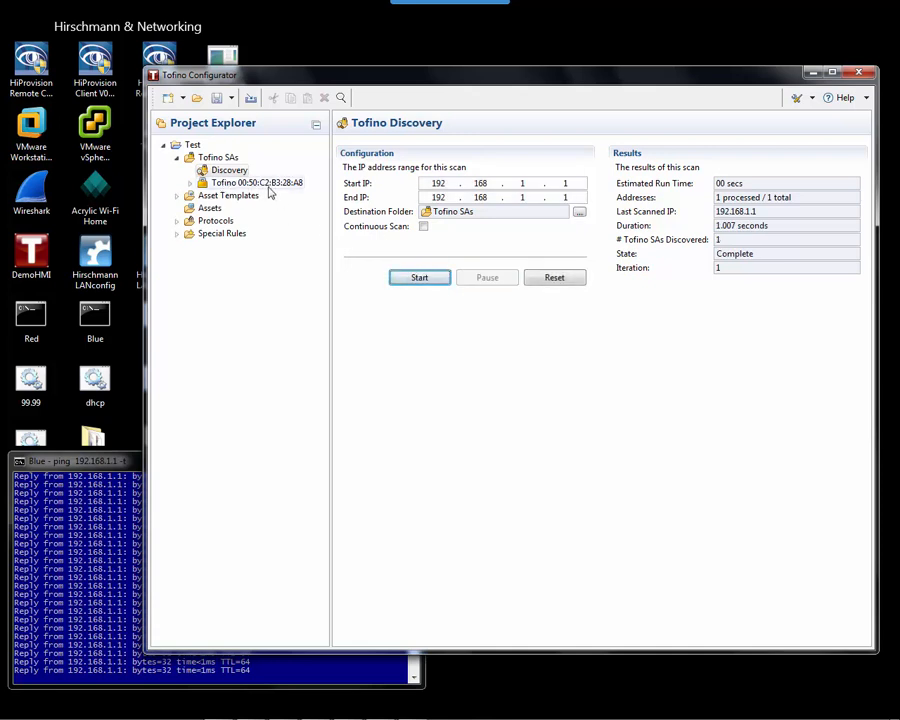
{"action": "left_click", "coordinate": [264, 185]}
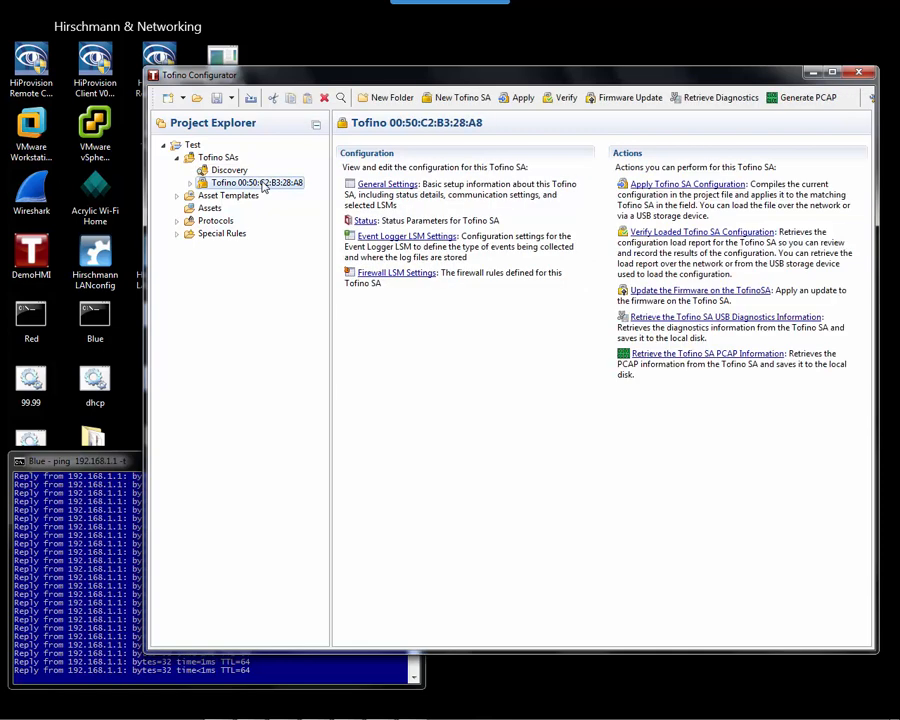
{"action": "left_click", "coordinate": [190, 183]}
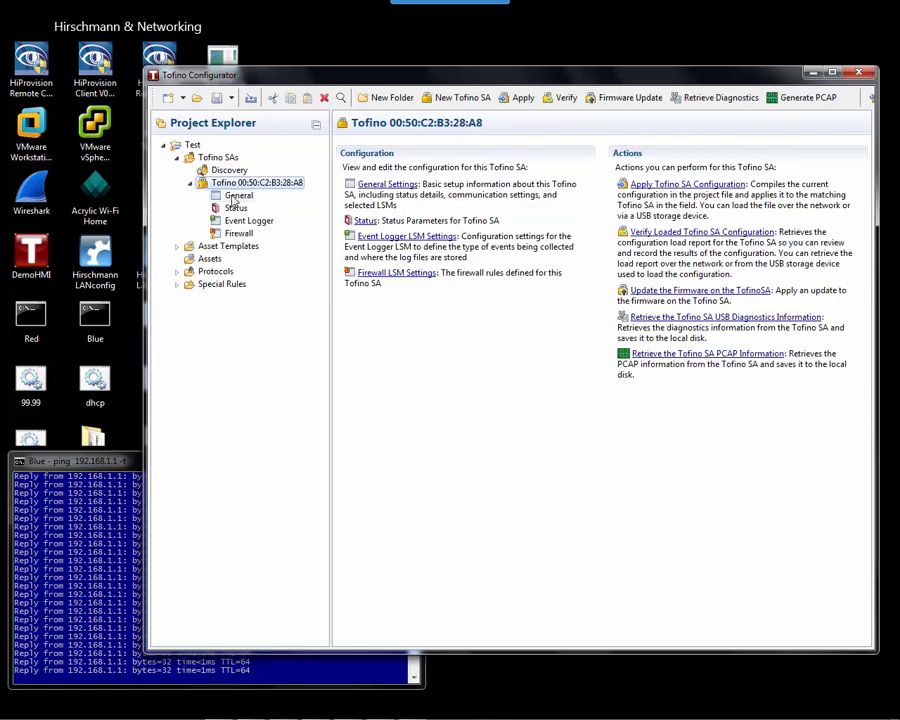
On the General page, disable all enforcer LSMs except Modbus TCP and EtherNet/IP.
{"action": "left_click", "coordinate": [237, 196]}
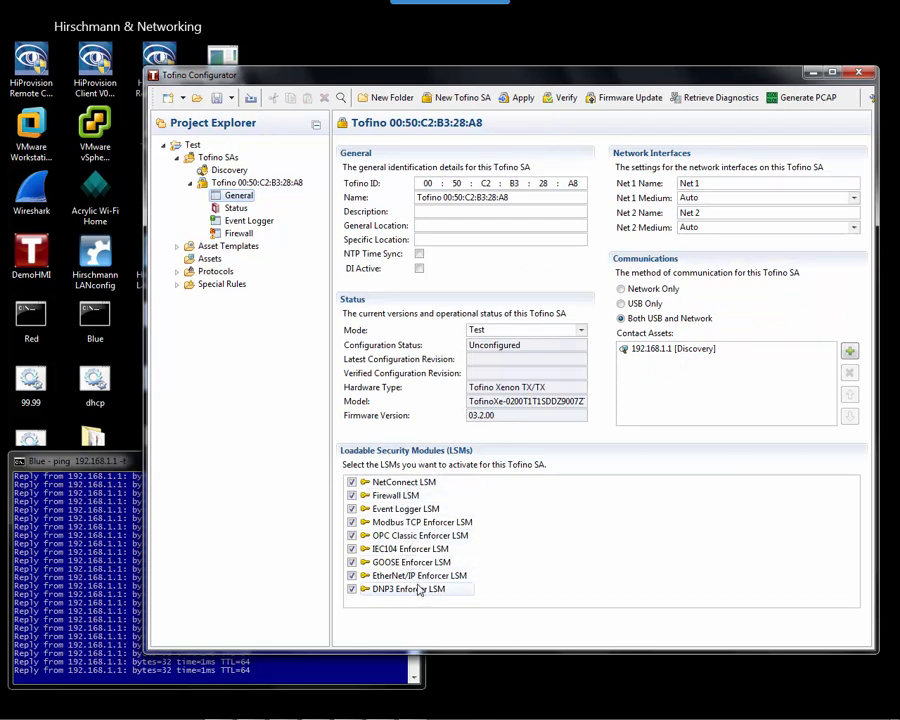
{"action": "left_click", "coordinate": [352, 589]}
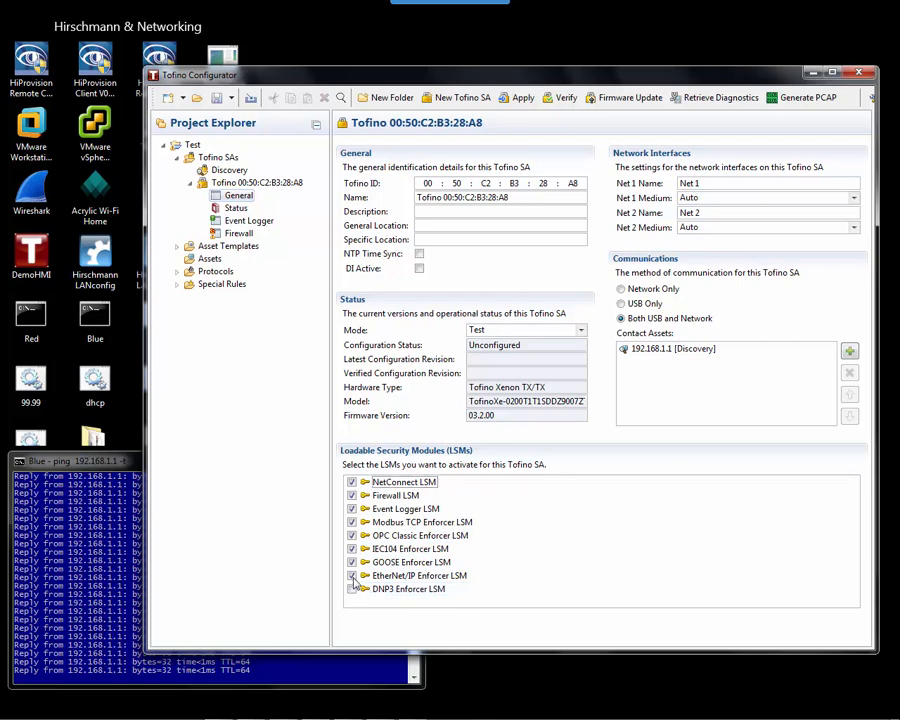
{"action": "left_click", "coordinate": [351, 576]}
{"action": "left_click", "coordinate": [351, 562]}
{"action": "left_click", "coordinate": [351, 549]}
{"action": "left_click", "coordinate": [351, 535]}
{"action": "left_click", "coordinate": [351, 522]}
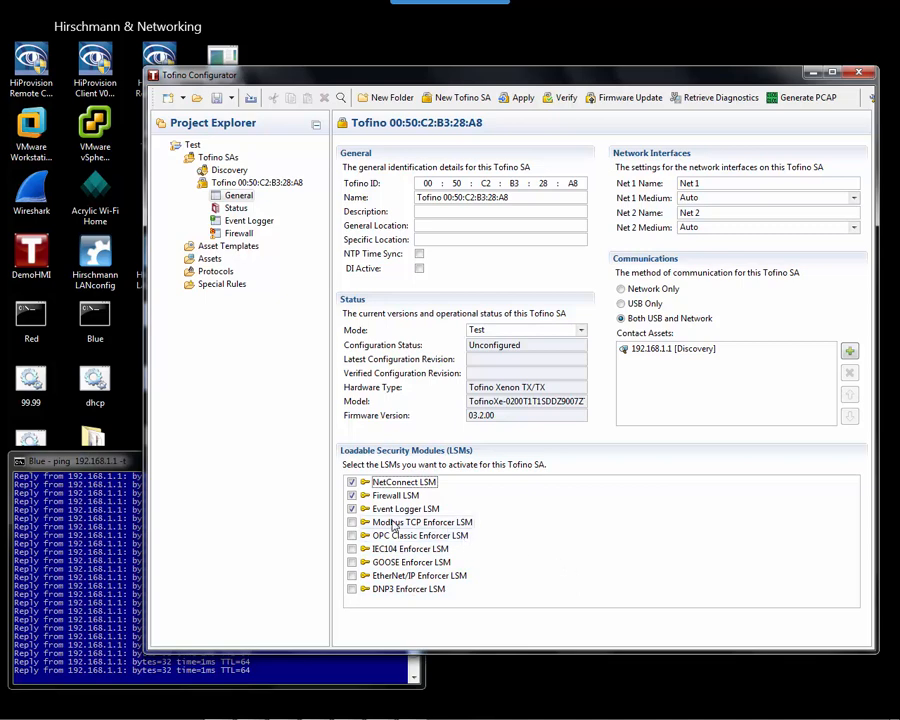
{"action": "left_click", "coordinate": [351, 522]}
{"action": "left_click", "coordinate": [352, 577]}
{"action": "left_click", "coordinate": [425, 183]}
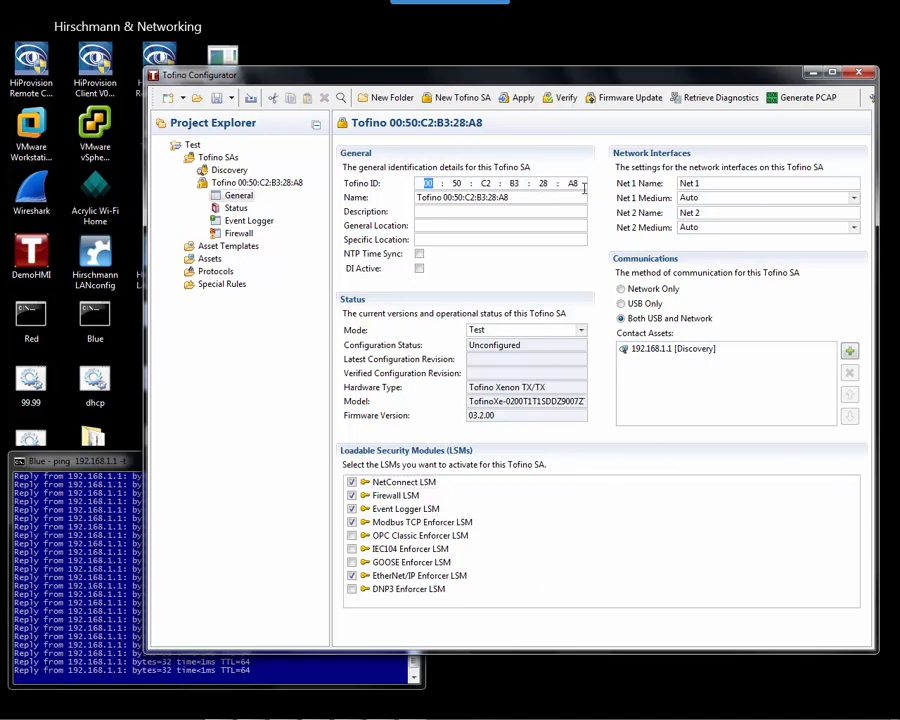
Rename the device to Belden's Test Tofino, fixing the capitalisation typo.
{"action": "left_click", "coordinate": [581, 183]}
{"action": "left_click", "coordinate": [535, 197]}
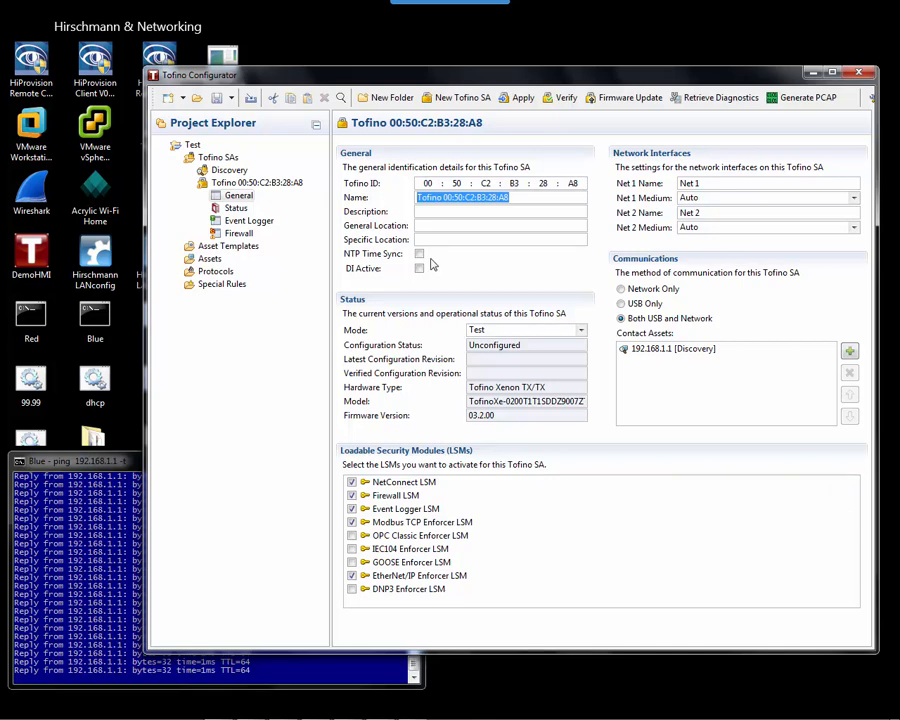
{"action": "type", "text": "Belde"}
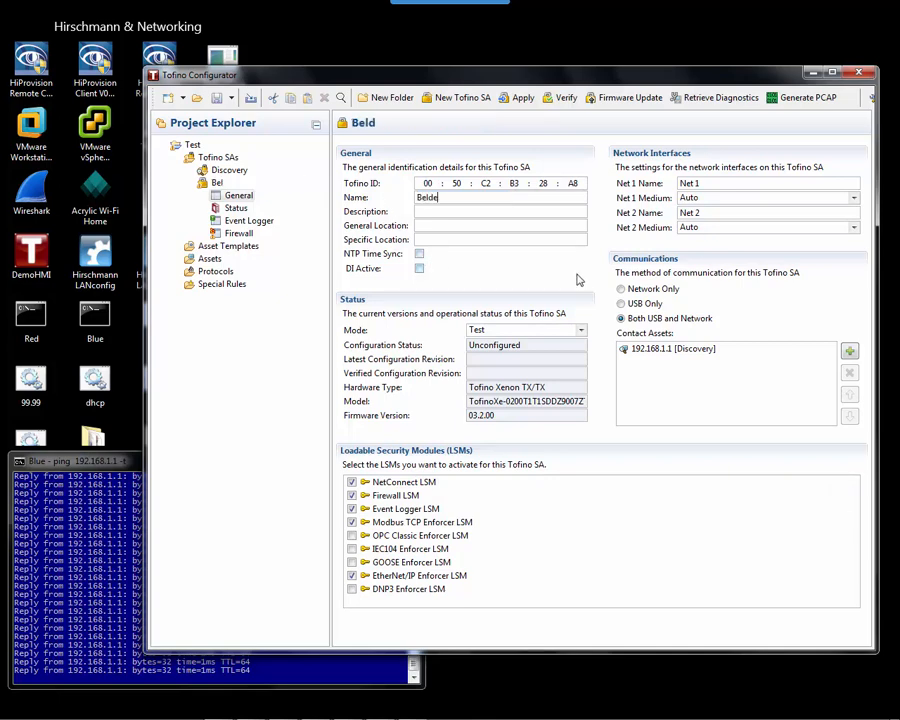
{"action": "type", "text": "n's Test TOfino"}
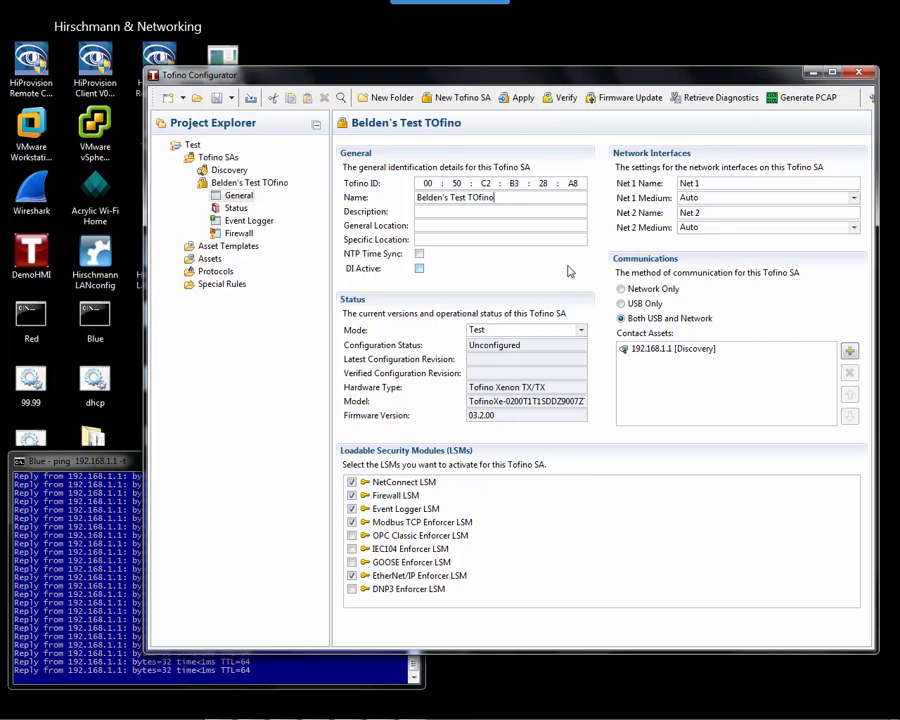
{"action": "key", "text": "BackSpace"}
{"action": "key", "text": "BackSpace"}
{"action": "key", "text": "BackSpace"}
{"action": "key", "text": "BackSpace"}
{"action": "key", "text": "BackSpace"}
{"action": "type", "text": "ofino"}
{"action": "left_click", "coordinate": [236, 195]}
{"action": "left_click", "coordinate": [628, 304]}
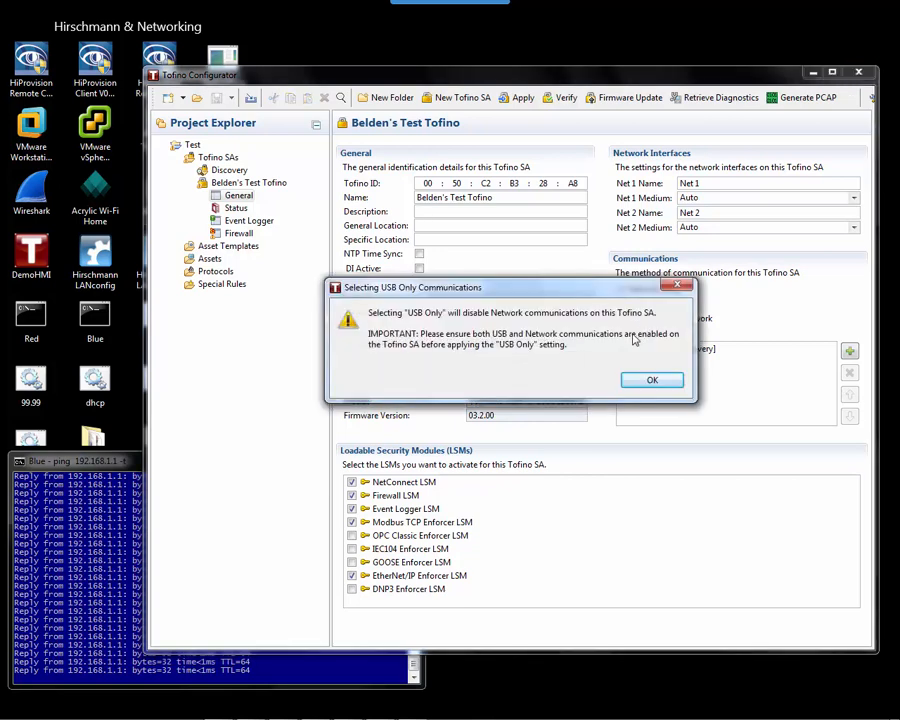
{"action": "left_click", "coordinate": [649, 385]}
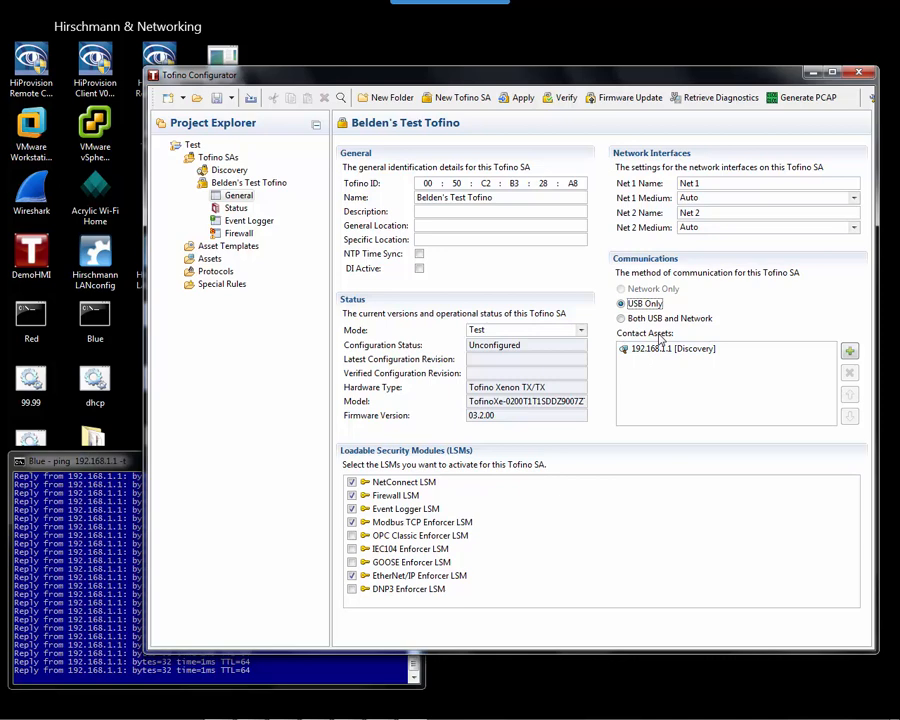
{"action": "left_click", "coordinate": [621, 318]}
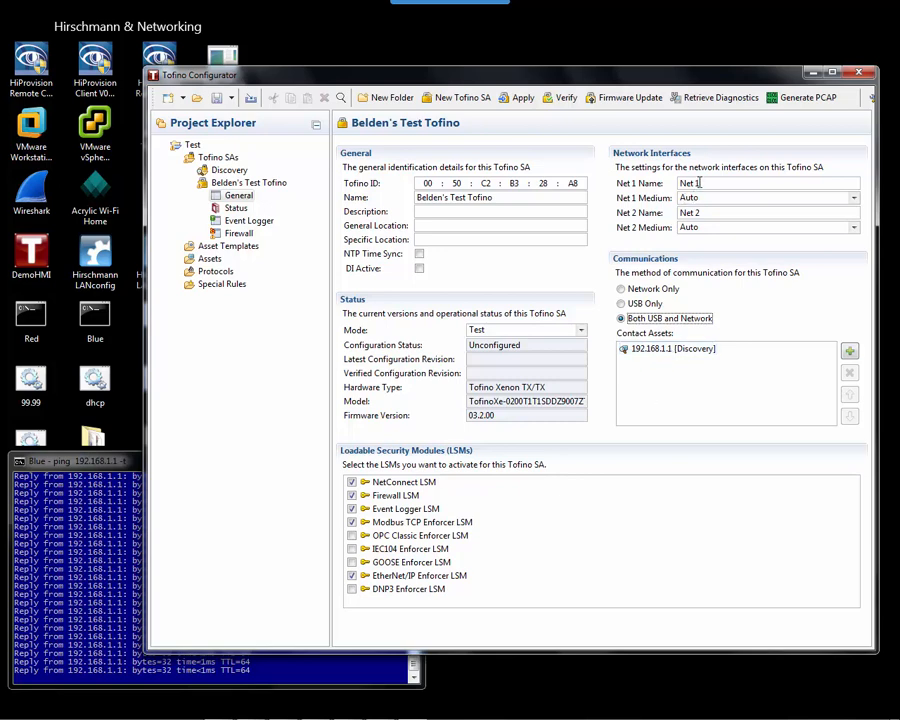
Name Net 1 Plant and Net 2 Asset.
{"action": "left_click_drag", "start_coordinate": [699, 183], "coordinate": [680, 183]}
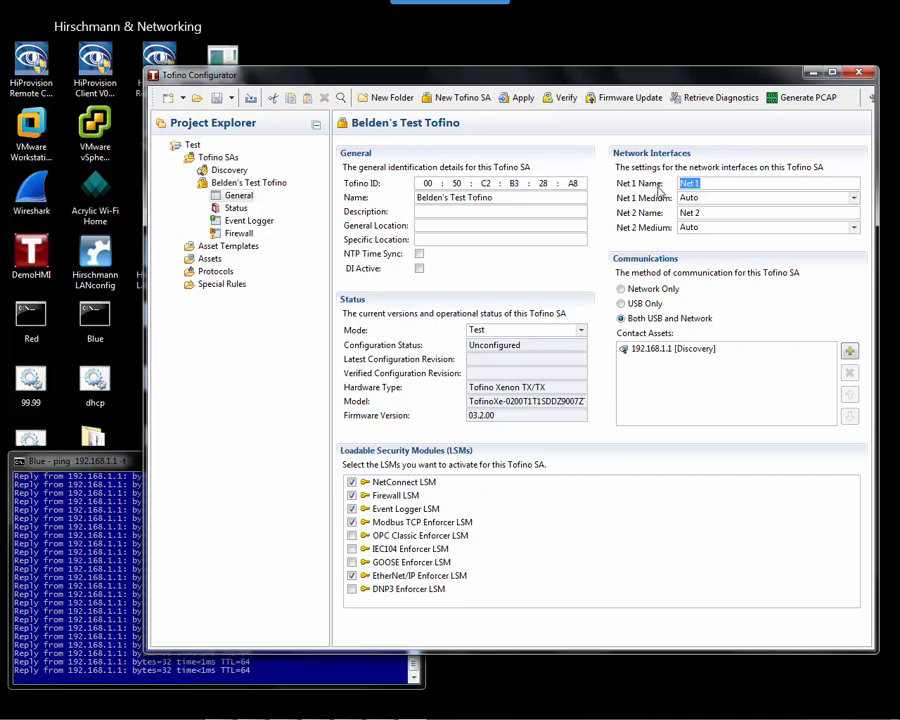
{"action": "type", "text": "Plant"}
{"action": "left_click_drag", "start_coordinate": [704, 183], "coordinate": [659, 183]}
{"action": "type", "text": "Plant"}
{"action": "left_click_drag", "start_coordinate": [697, 213], "coordinate": [680, 213]}
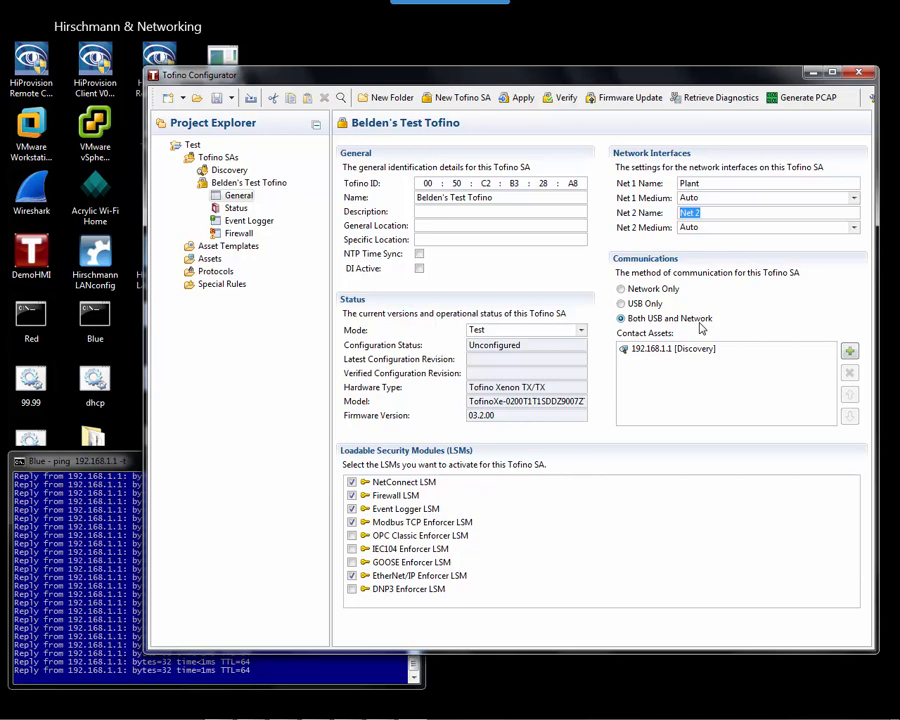
{"action": "type", "text": "Asset"}
Check both interfaces' Medium dropdowns, leaving each on Auto.
{"action": "left_click", "coordinate": [711, 229]}
{"action": "left_click", "coordinate": [741, 225]}
{"action": "left_click", "coordinate": [852, 230]}
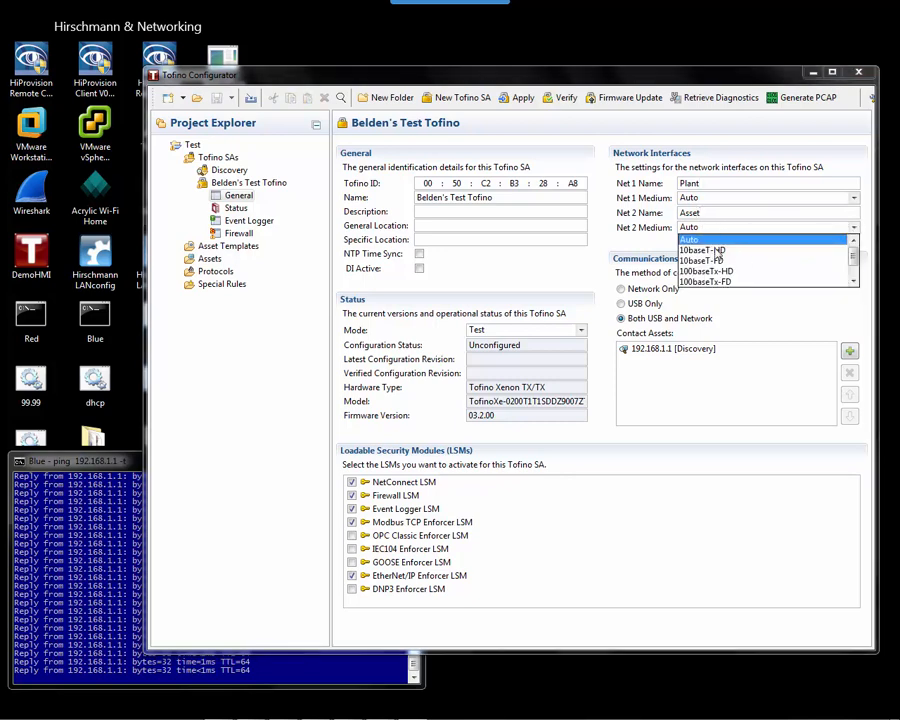
{"action": "left_click", "coordinate": [727, 197]}
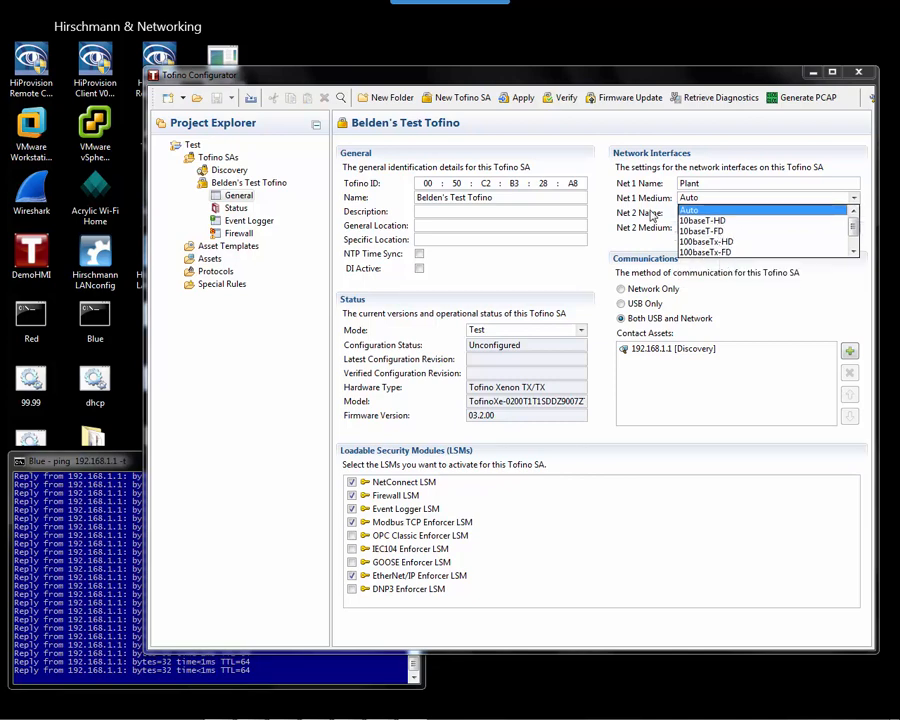
{"action": "left_click", "coordinate": [711, 198]}
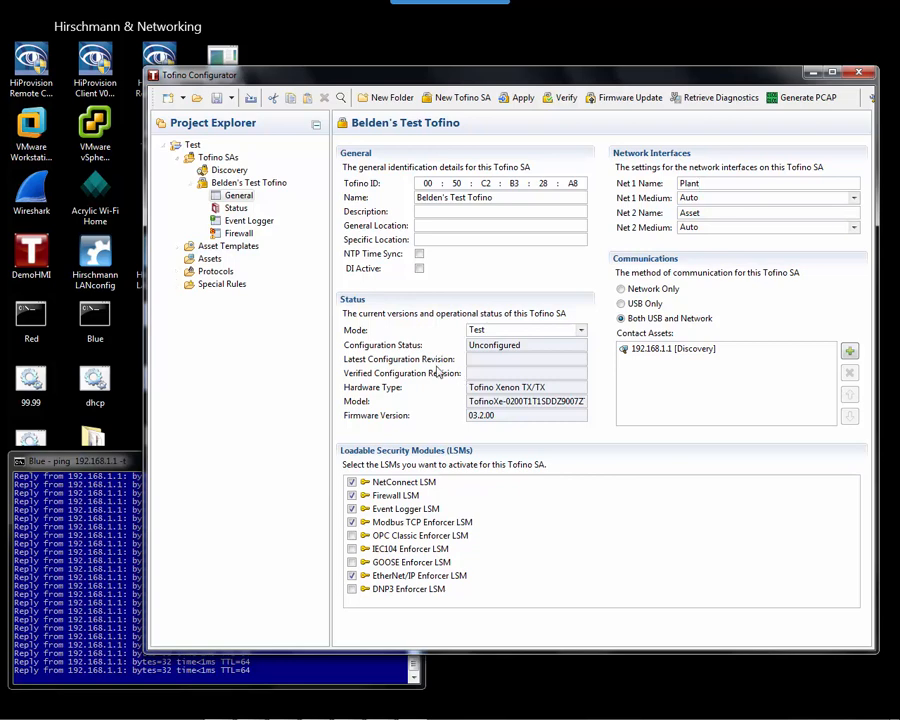
Show the Status page for Belden's Test Tofino from the Project Explorer tree.
{"action": "left_click", "coordinate": [235, 207]}
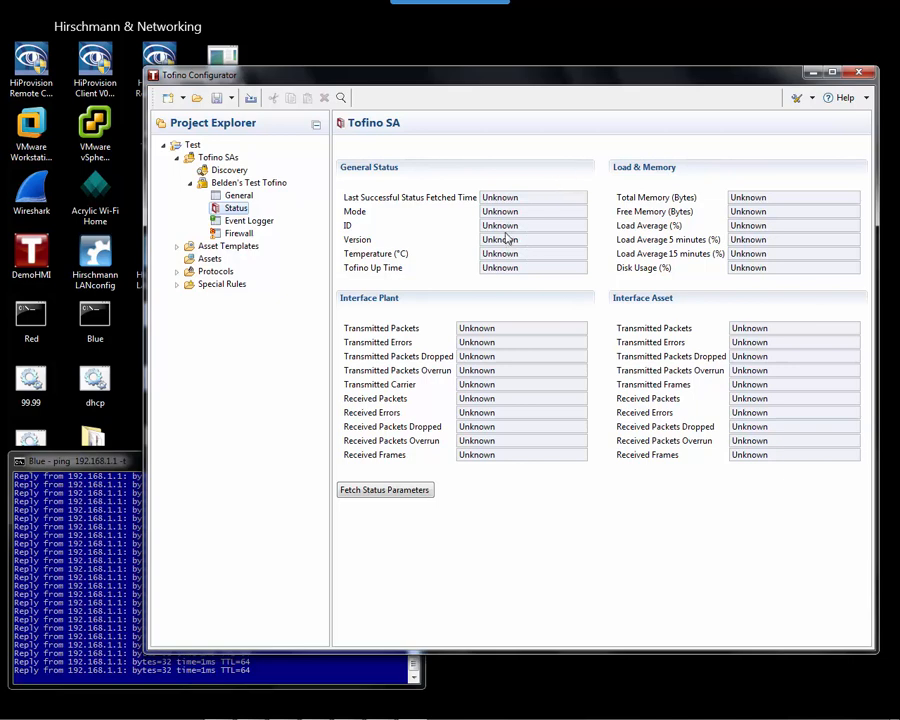
Set Event Logger syslog server to 192.168.1.99 and default gateway to 255.255.255.0.
{"action": "left_click", "coordinate": [236, 222]}
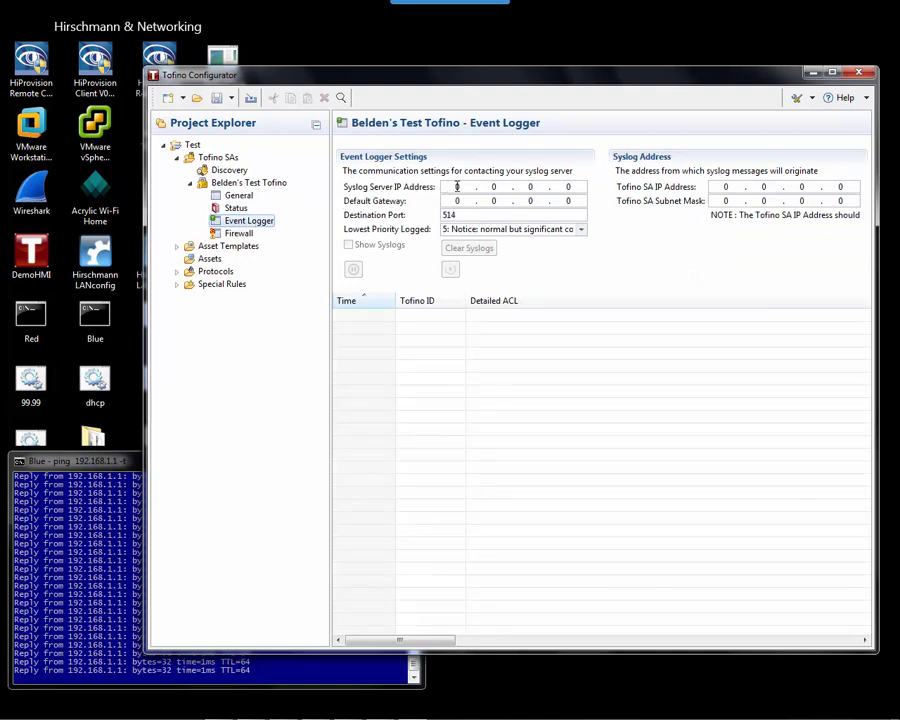
{"action": "left_click", "coordinate": [457, 187]}
{"action": "type", "text": "192."}
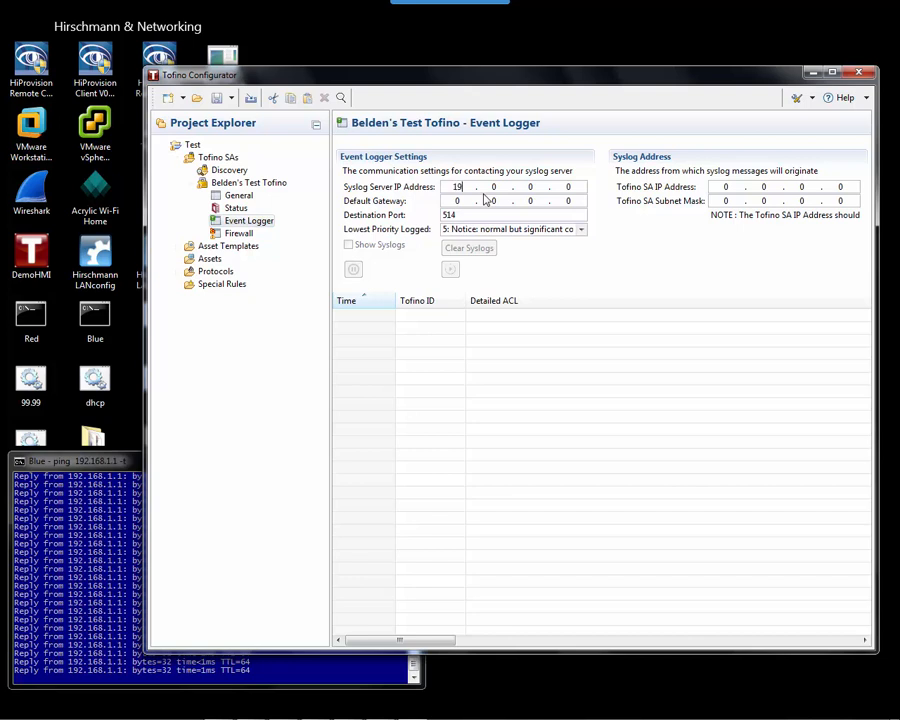
{"action": "type", "text": "168.1"}
{"action": "key", "text": "period"}
{"action": "type", "text": "99"}
{"action": "type", "text": "250"}
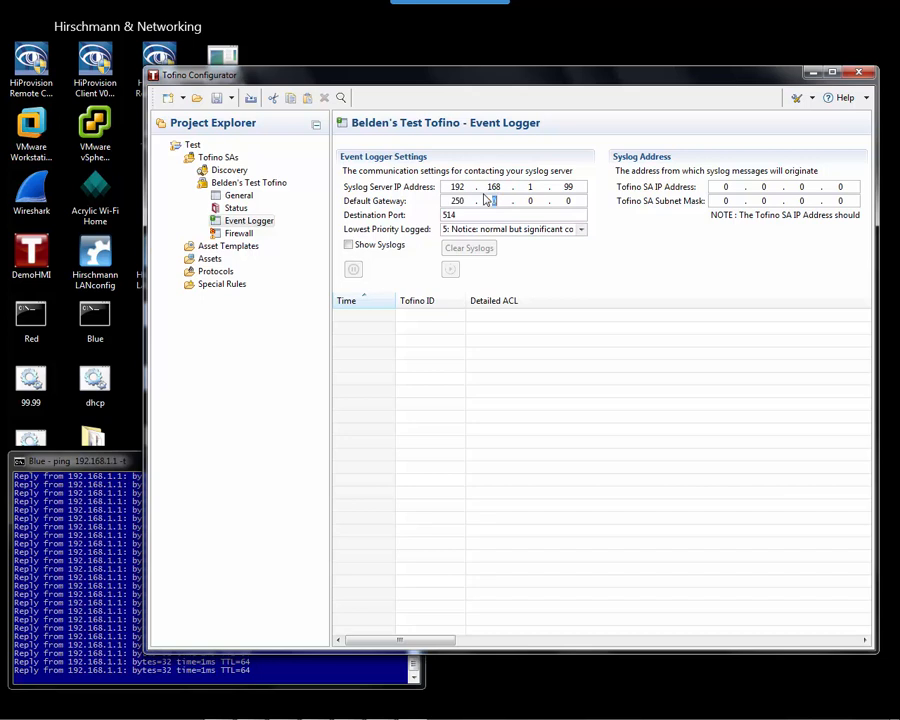
{"action": "type", "text": "162"}
{"action": "key", "text": "BackSpace"}
{"action": "key", "text": "BackSpace"}
{"action": "key", "text": "BackSpace"}
{"action": "key", "text": "BackSpace"}
Enable Show Syslogs, clear the syslog list and open the Firewall page.
{"action": "left_click", "coordinate": [352, 246]}
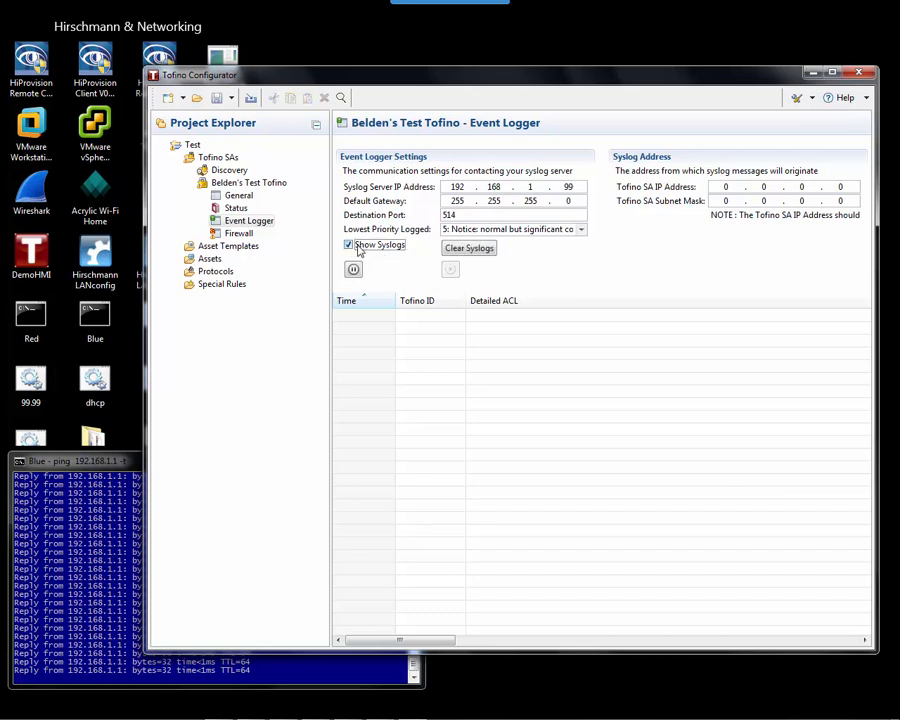
{"action": "left_click", "coordinate": [478, 248]}
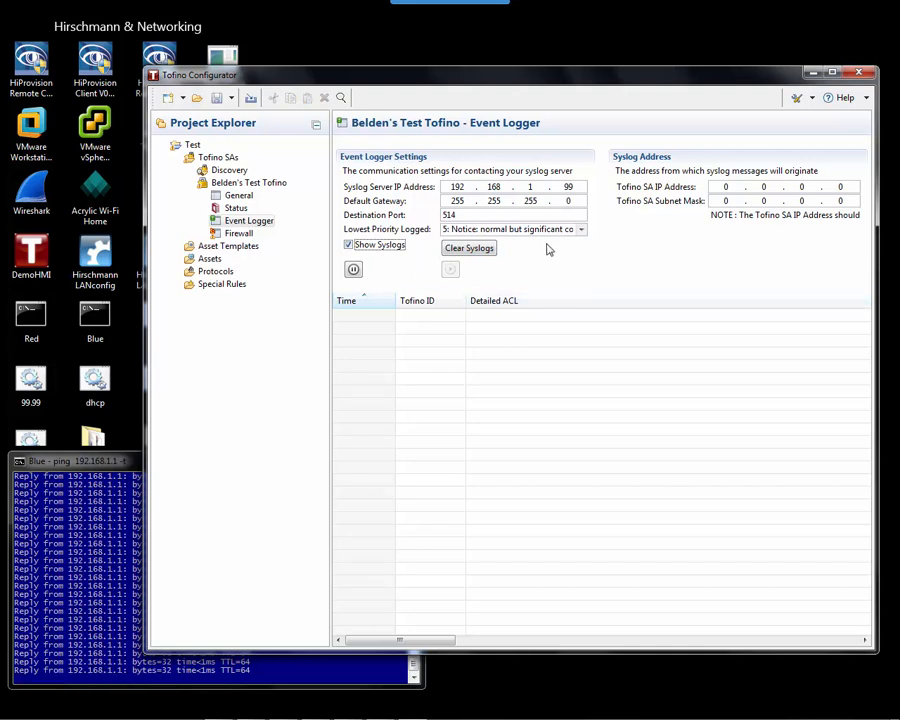
{"action": "left_click", "coordinate": [238, 234]}
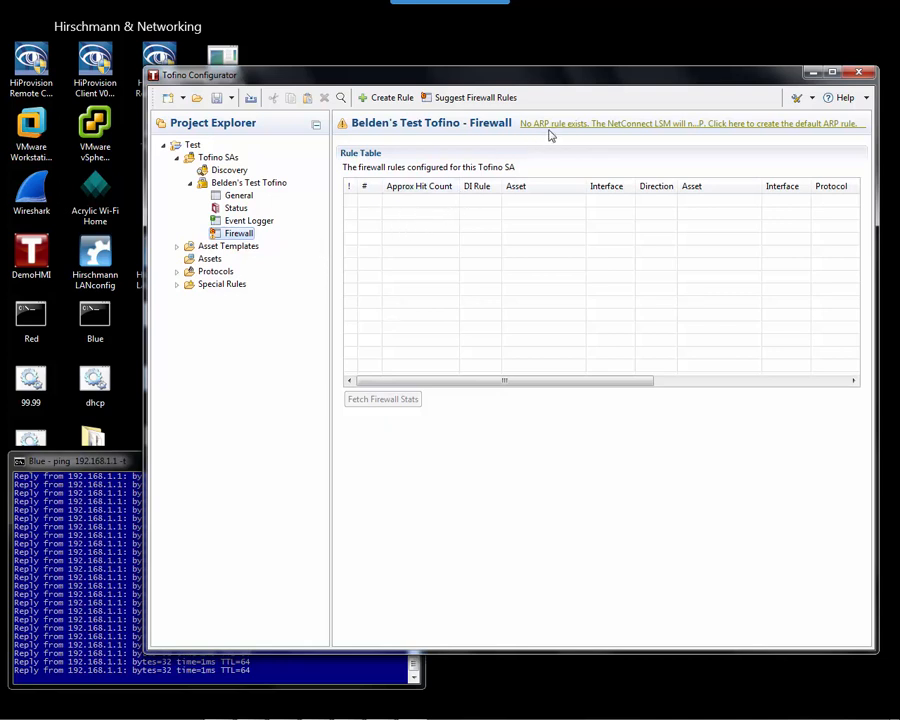
Add the default Plant-to-Asset ARP rule from the warning link, then start another firewall rule.
{"action": "left_click", "coordinate": [598, 124]}
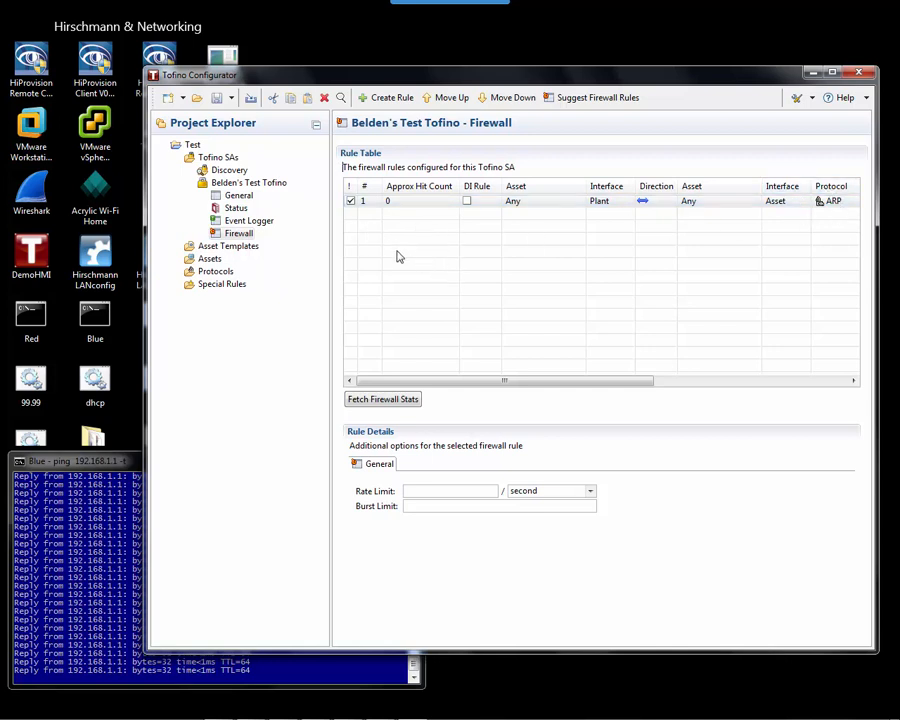
{"action": "left_click", "coordinate": [386, 97]}
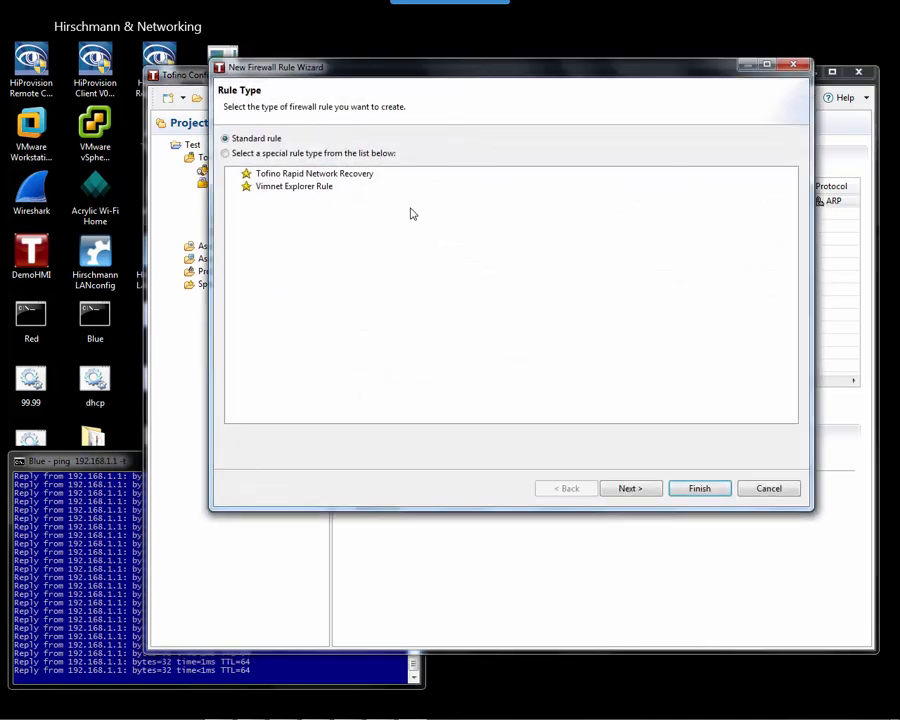
Try the IP Address and MAC Address options for Asset 1, then cancel the rule wizard.
{"action": "left_click", "coordinate": [630, 488]}
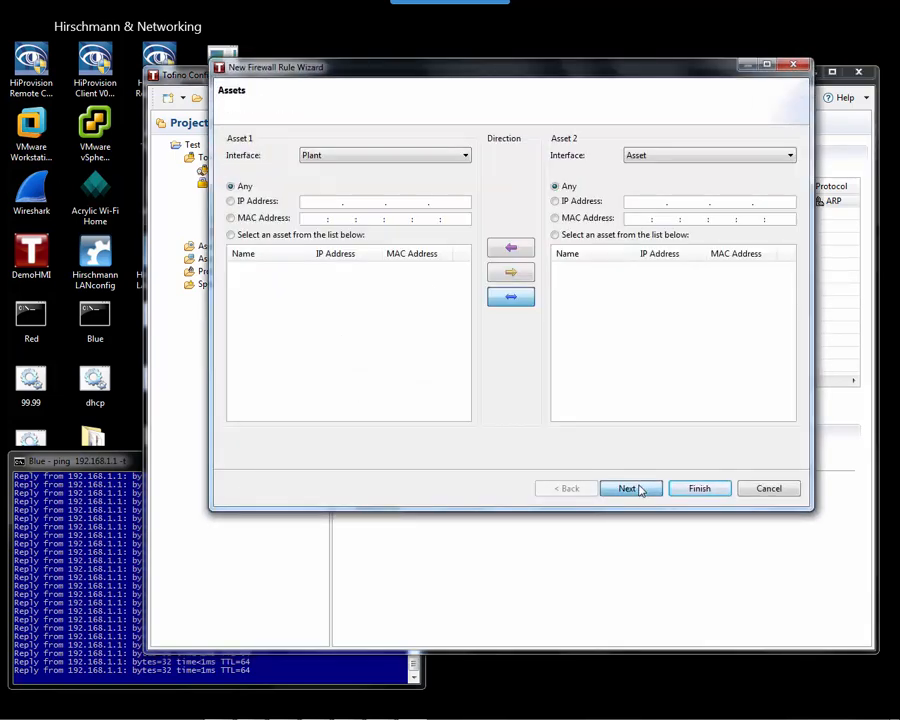
{"action": "left_click", "coordinate": [232, 201]}
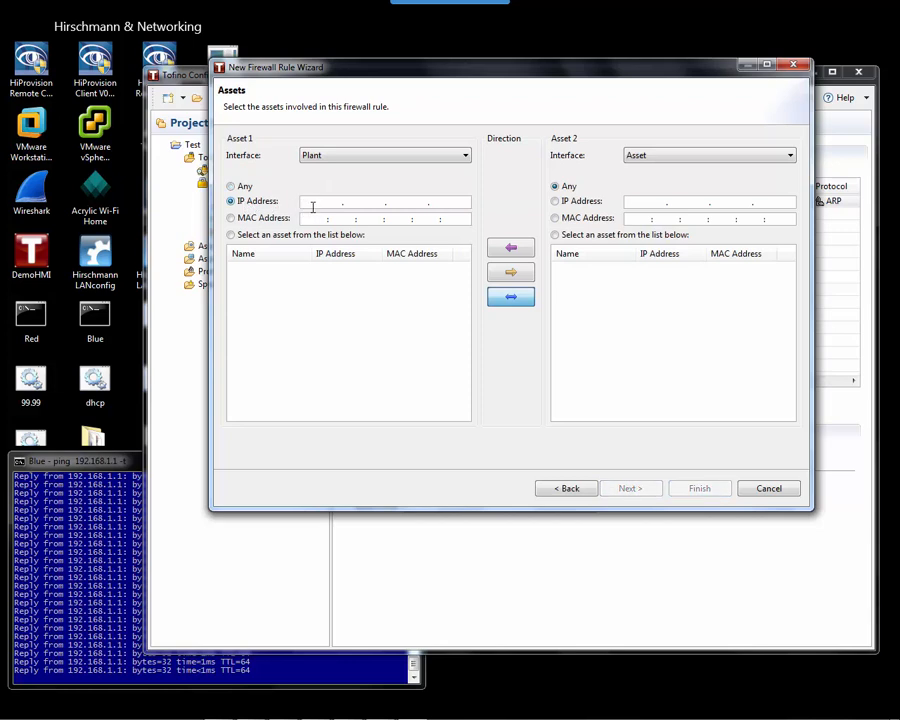
{"action": "left_click", "coordinate": [258, 218]}
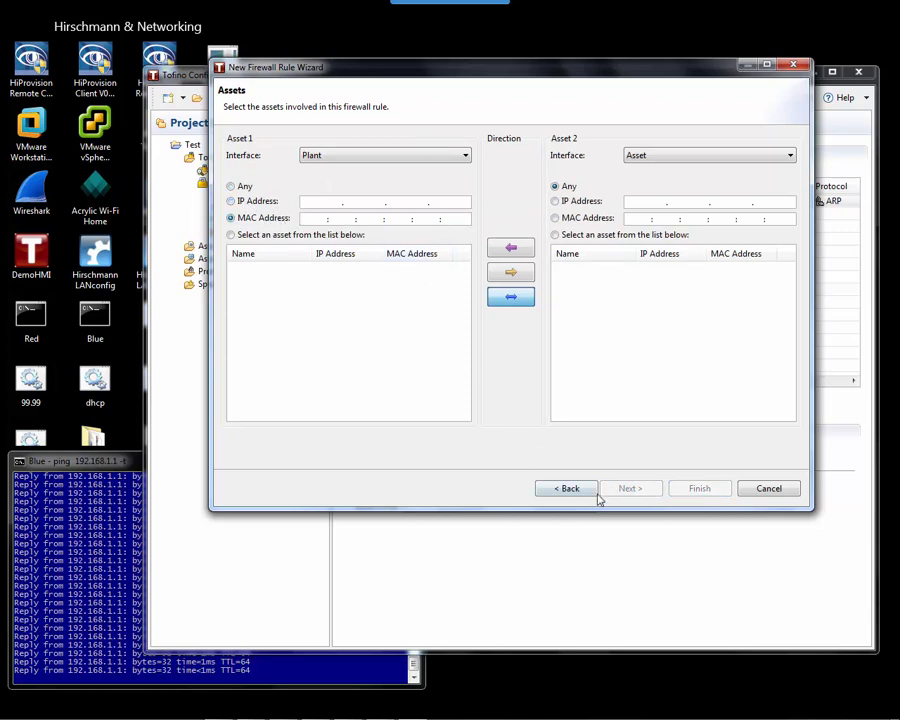
{"action": "left_click", "coordinate": [768, 489]}
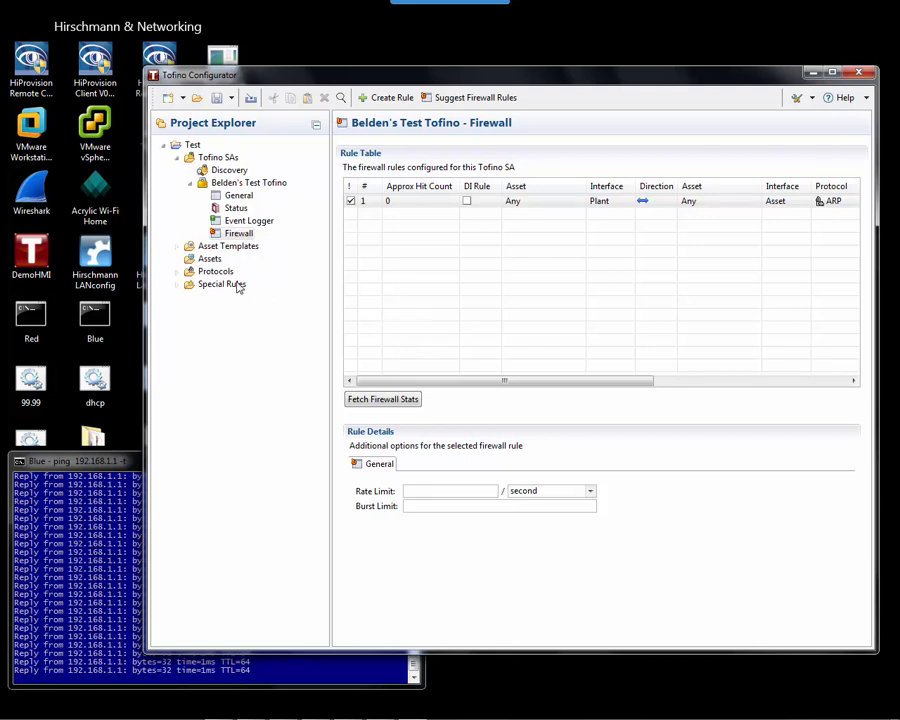
Open the Assets page from the Project Explorer tree, showing no assets yet.
{"action": "double_click", "coordinate": [204, 262]}
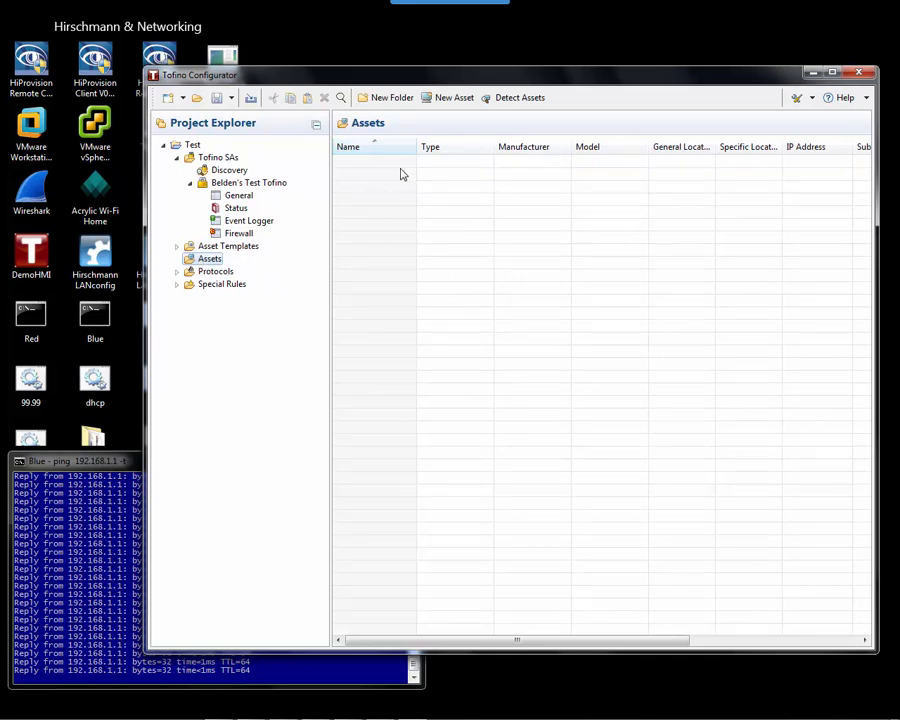
{"action": "left_click", "coordinate": [450, 98]}
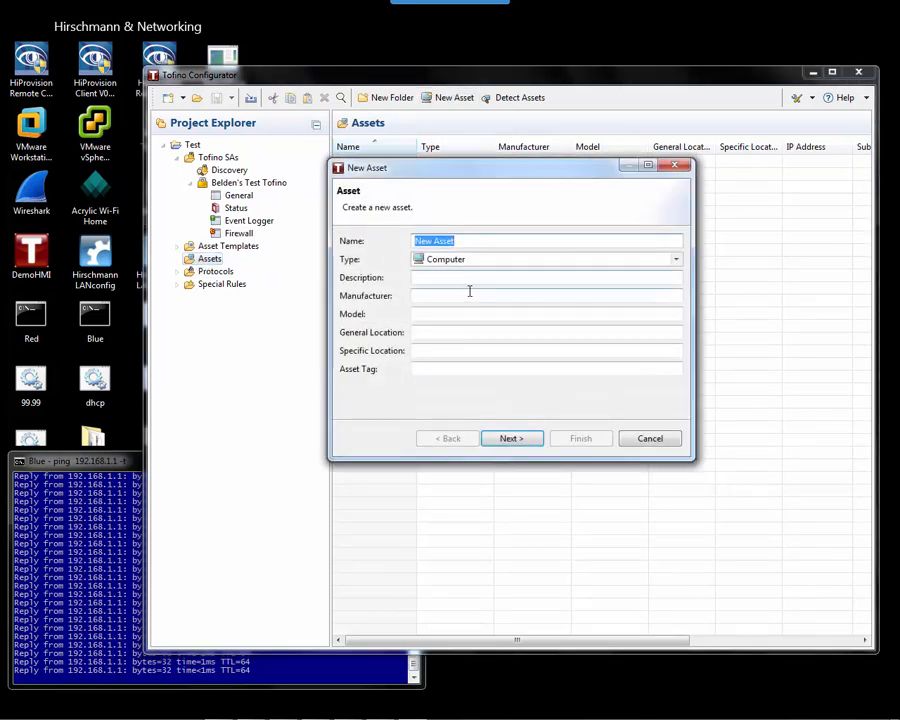
{"action": "left_click", "coordinate": [671, 439]}
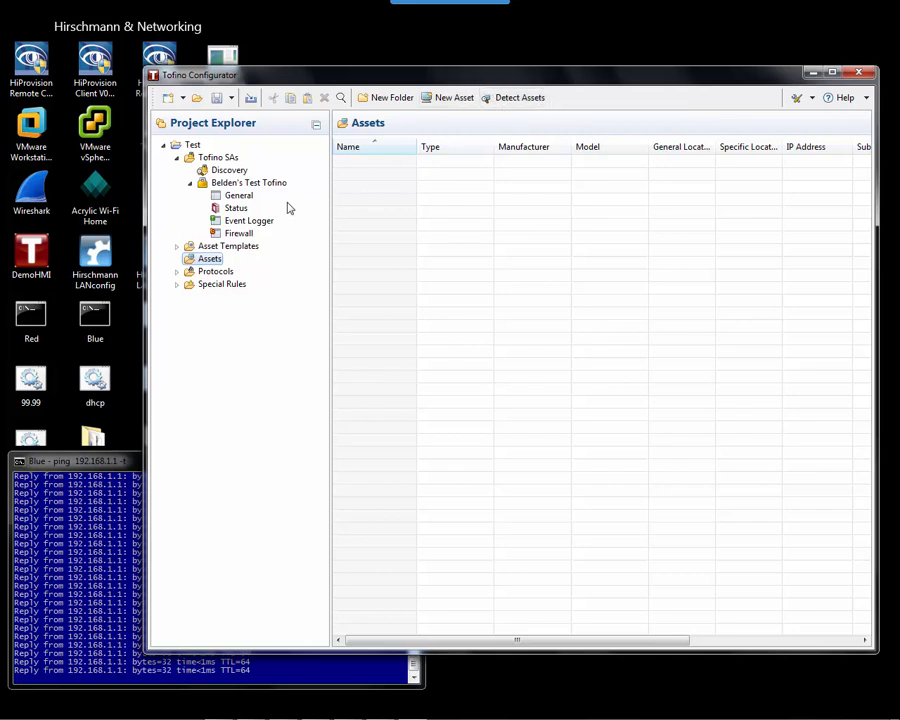
Start a new Computer asset named Workstation, manufacturer Dell, and continue to its address details.
{"action": "left_click", "coordinate": [449, 97]}
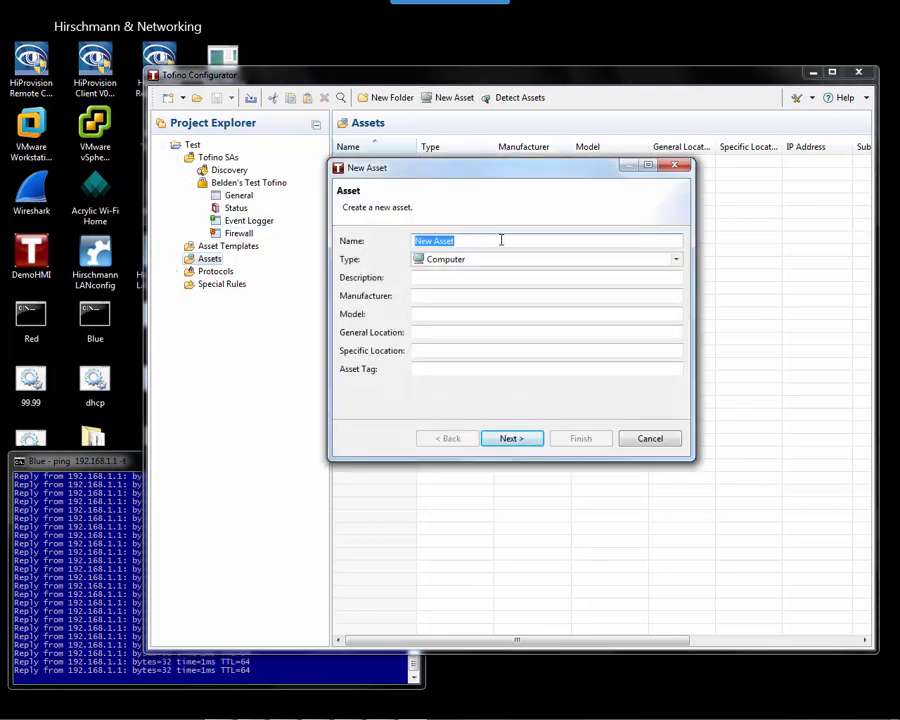
{"action": "type", "text": "Workstation"}
{"action": "left_click", "coordinate": [432, 293]}
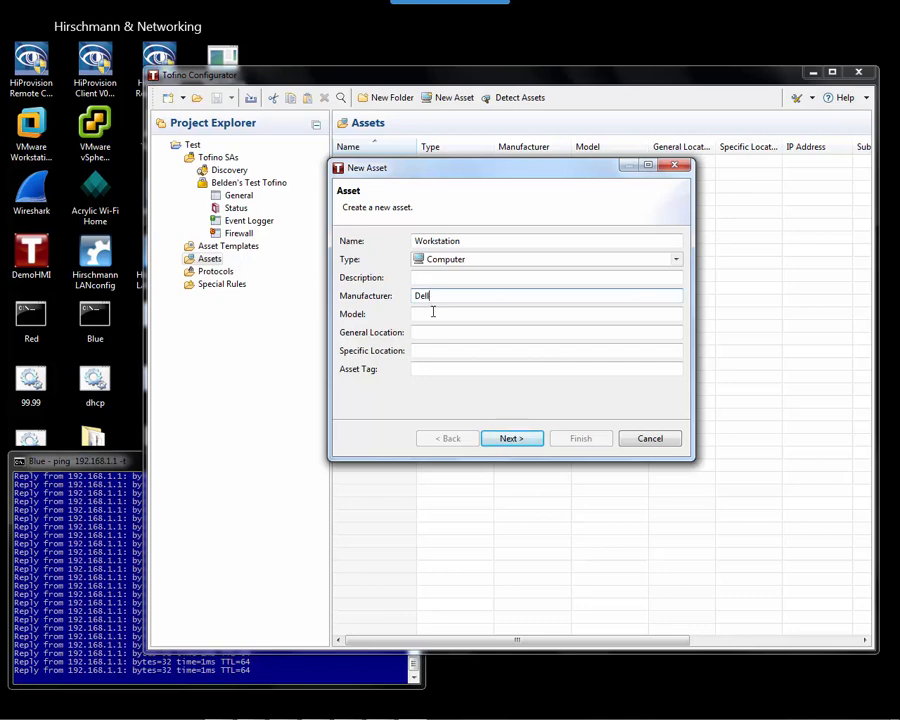
{"action": "left_click", "coordinate": [440, 315]}
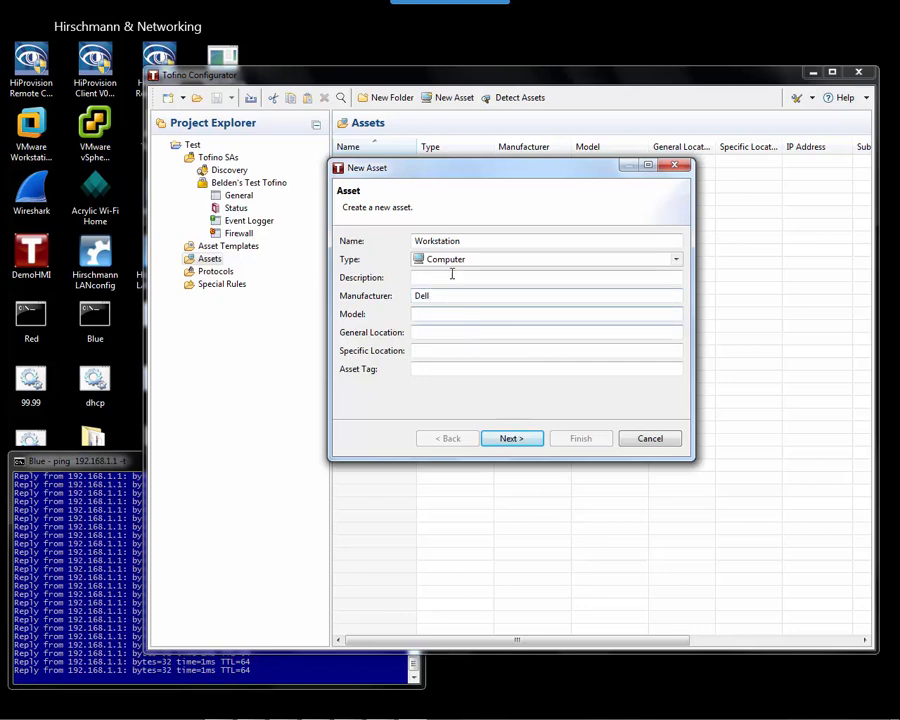
{"action": "left_click", "coordinate": [511, 439]}
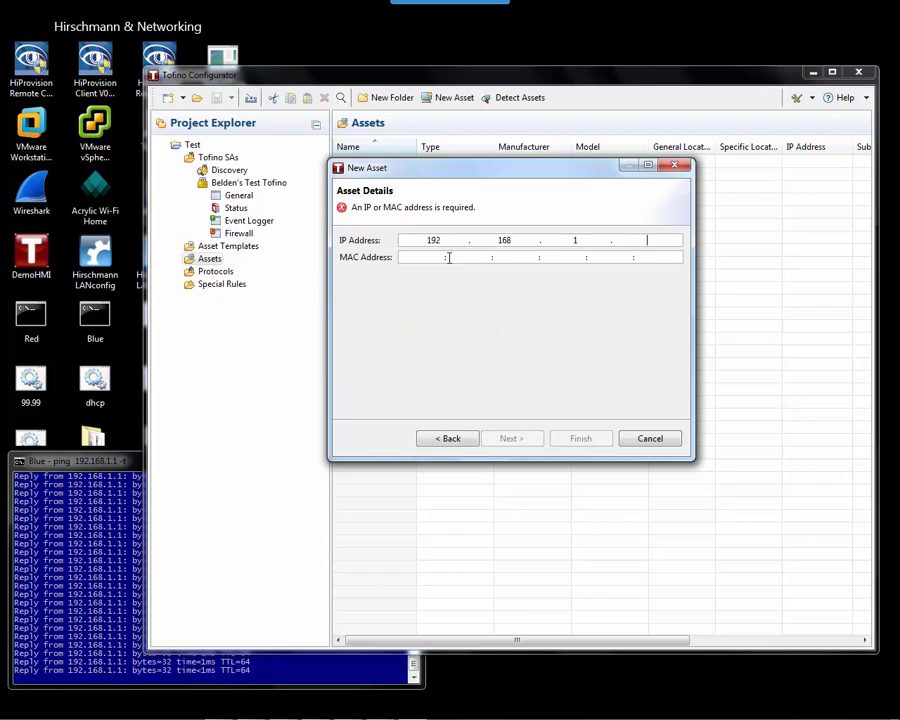
Complete the Workstation asset's IP as 192.168.1.99, create it, and start another asset.
{"action": "type", "text": "99"}
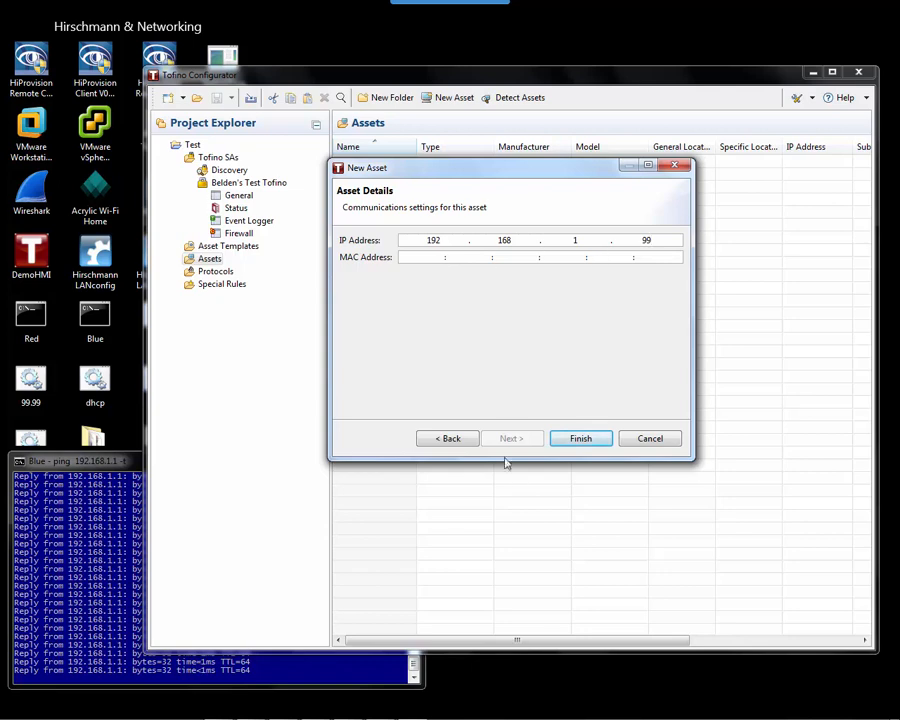
{"action": "left_click_drag", "start_coordinate": [462, 173], "coordinate": [501, 238]}
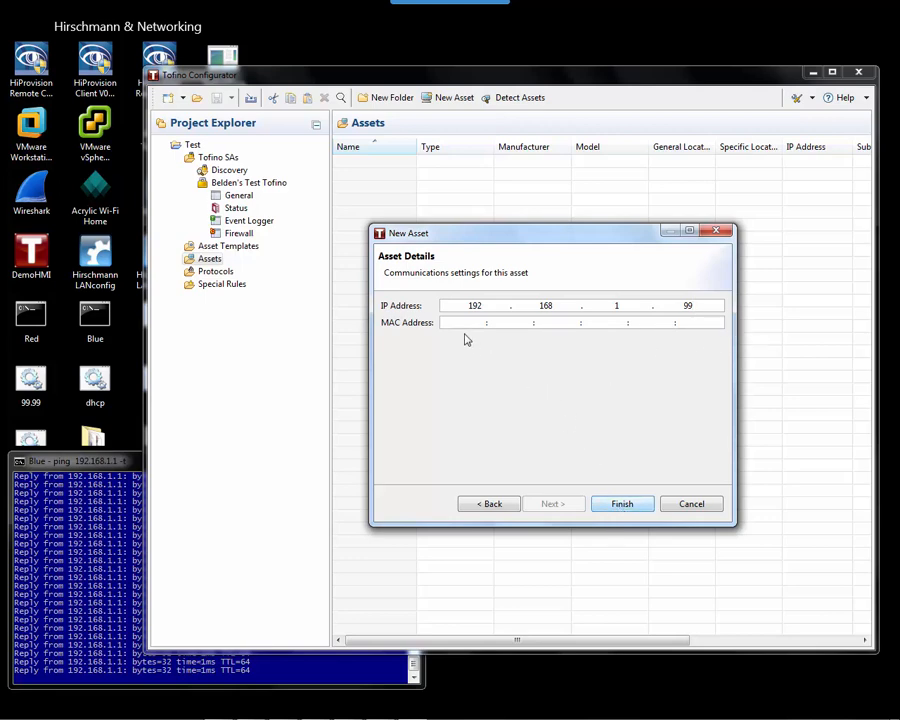
{"action": "left_click", "coordinate": [624, 504]}
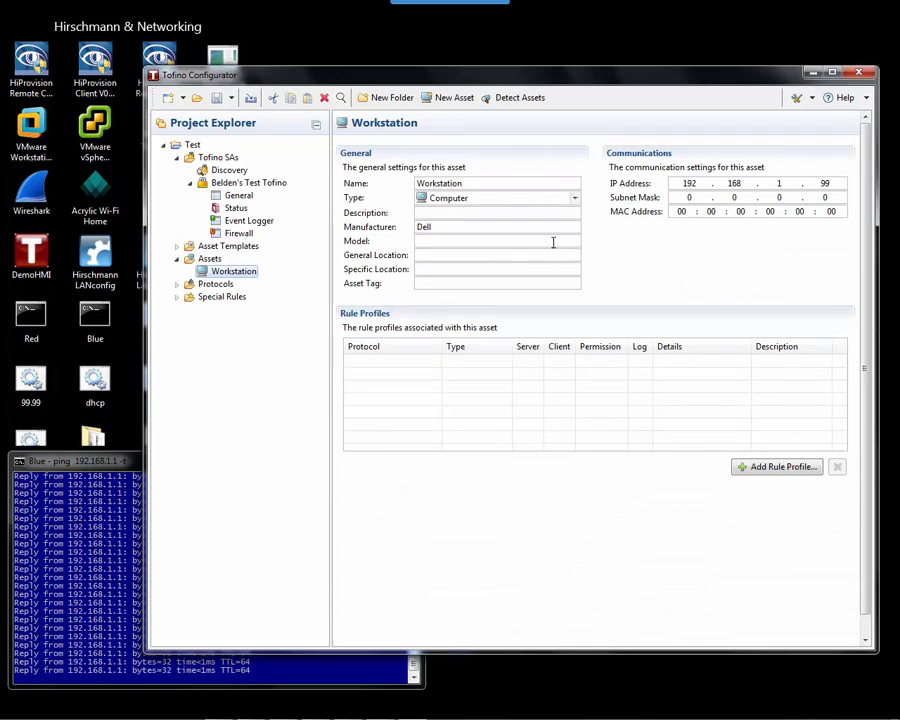
{"action": "left_click", "coordinate": [452, 100]}
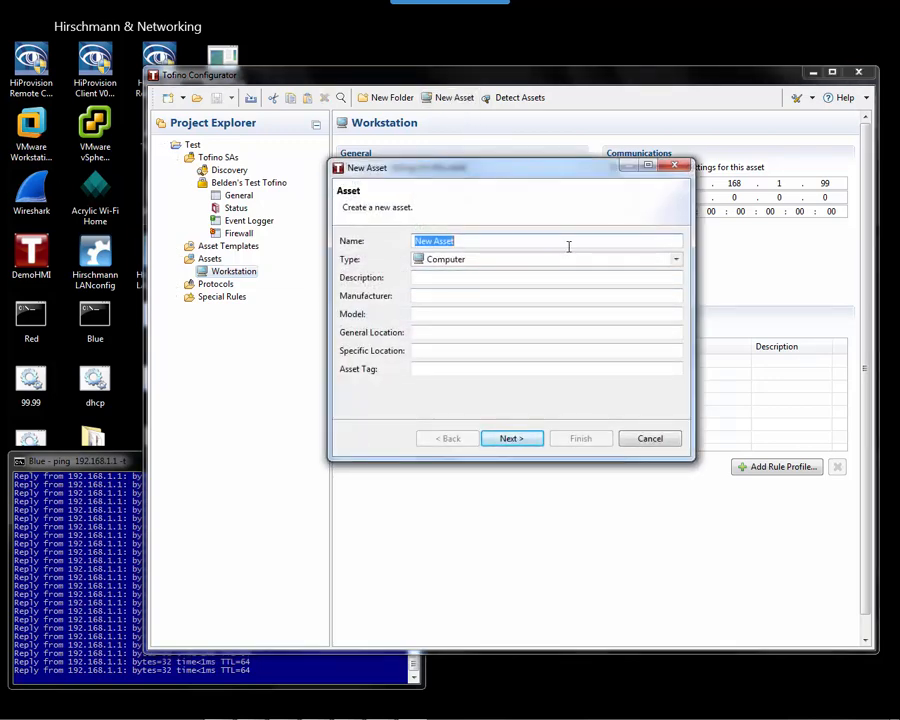
Create the WAGO PLC asset as a Controller, manufacturer WAGO, at IP 192.168.1.1.
{"action": "type", "text": "WAGO PLC"}
{"action": "left_click", "coordinate": [676, 260]}
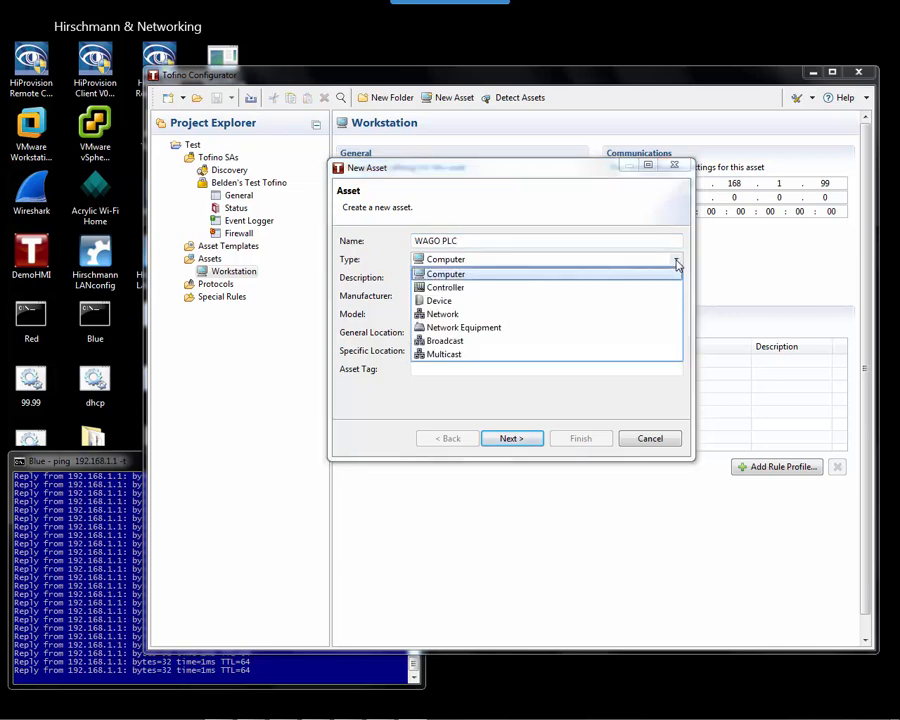
{"action": "left_click", "coordinate": [456, 288]}
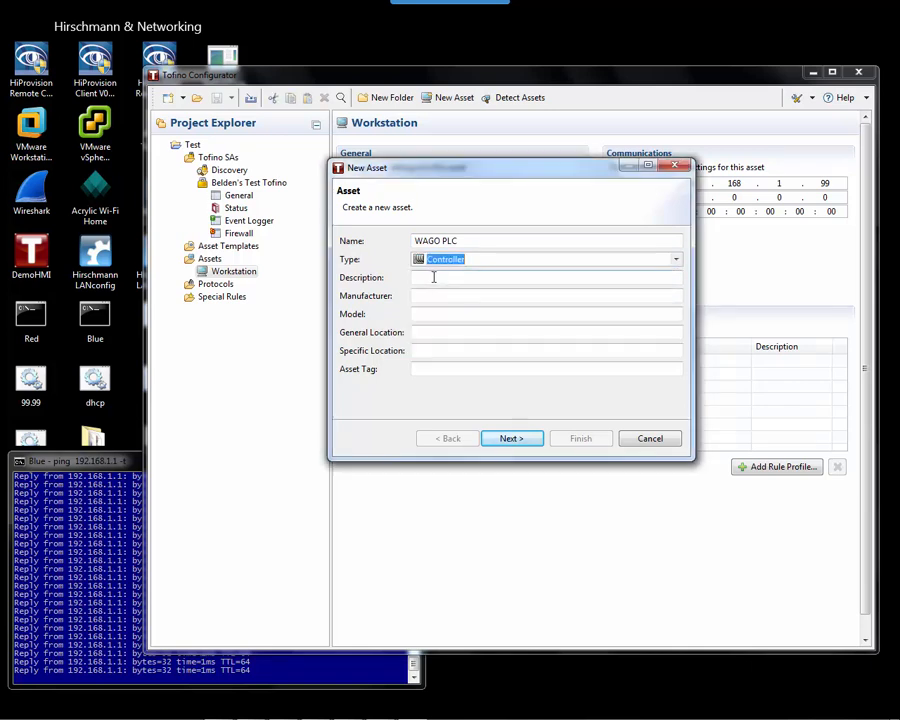
{"action": "left_click", "coordinate": [431, 295]}
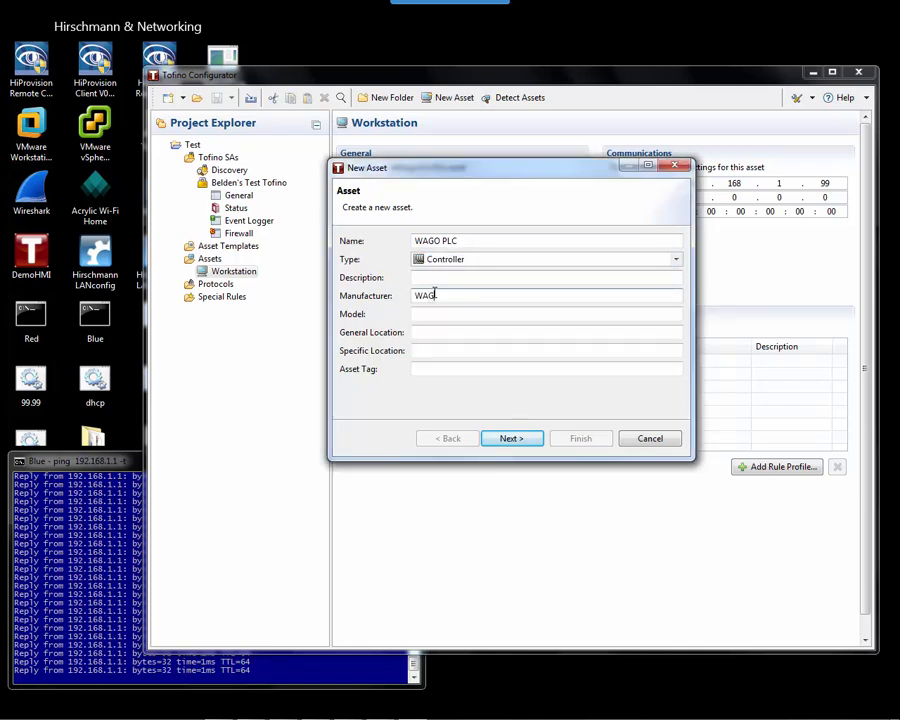
{"action": "left_click", "coordinate": [516, 439]}
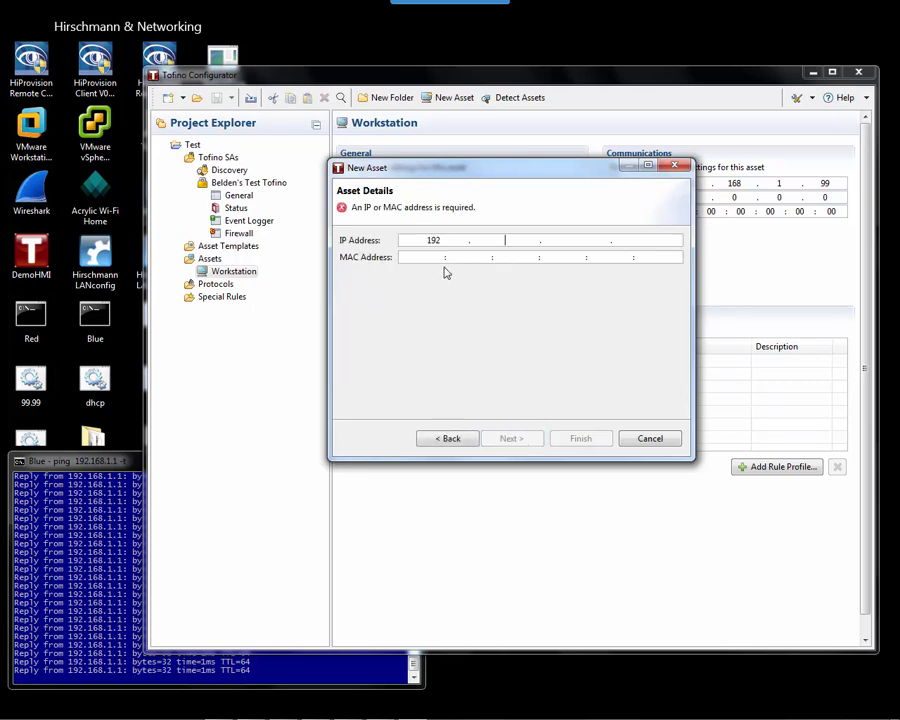
{"action": "type", "text": "192.168.1.1"}
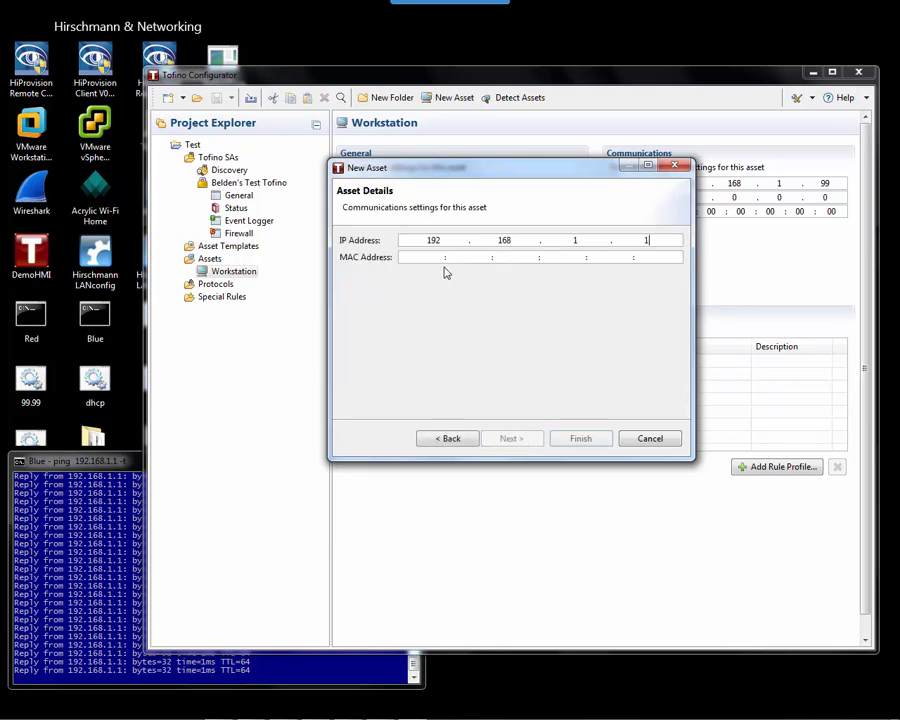
{"action": "left_click", "coordinate": [579, 440]}
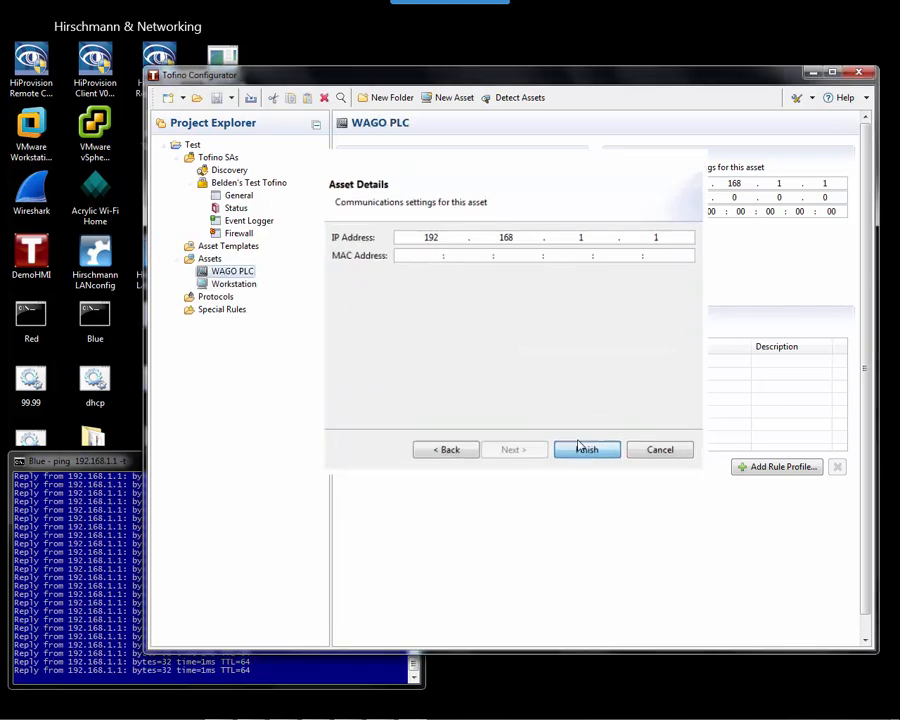
Show the Assets table with WAGO PLC (192.168.1.1) and Workstation (192.168.1.99), widening the window.
{"action": "left_click", "coordinate": [205, 259]}
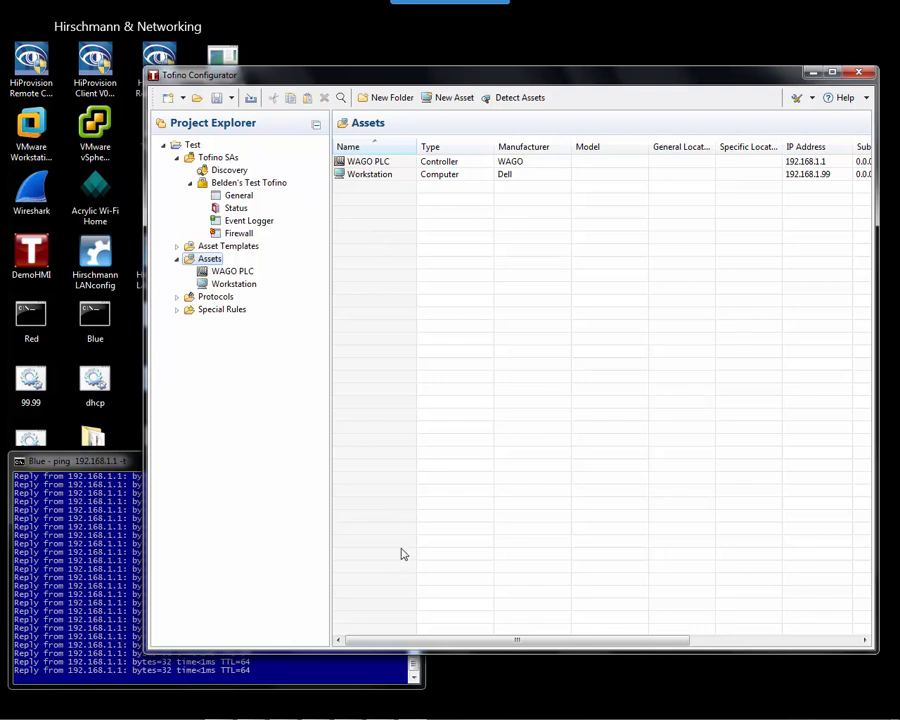
{"action": "left_click_drag", "start_coordinate": [876, 487], "coordinate": [899, 492]}
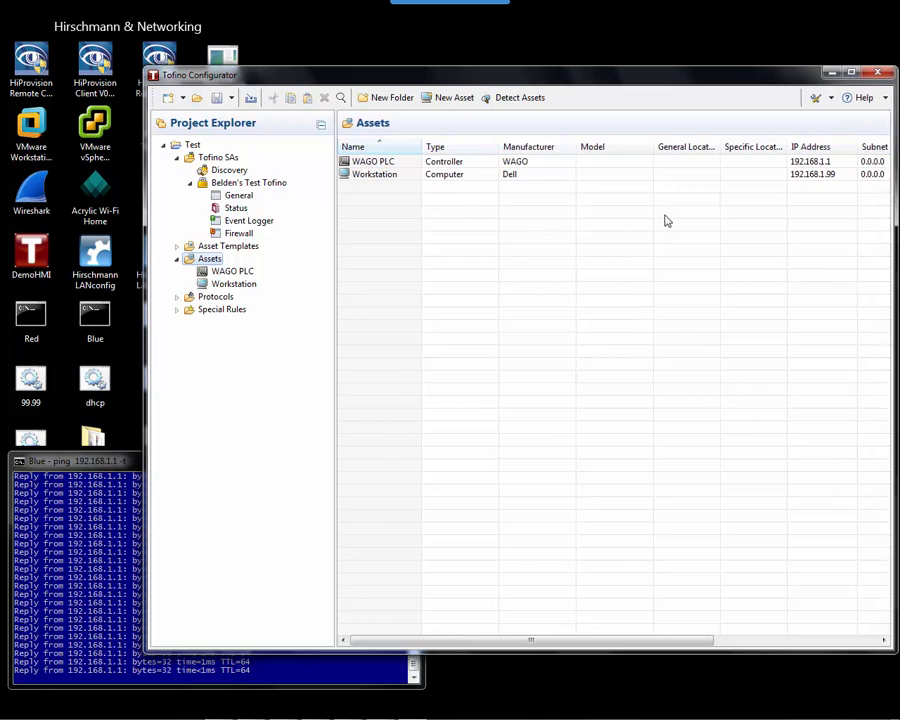
{"action": "left_click_drag", "start_coordinate": [639, 77], "coordinate": [565, 78]}
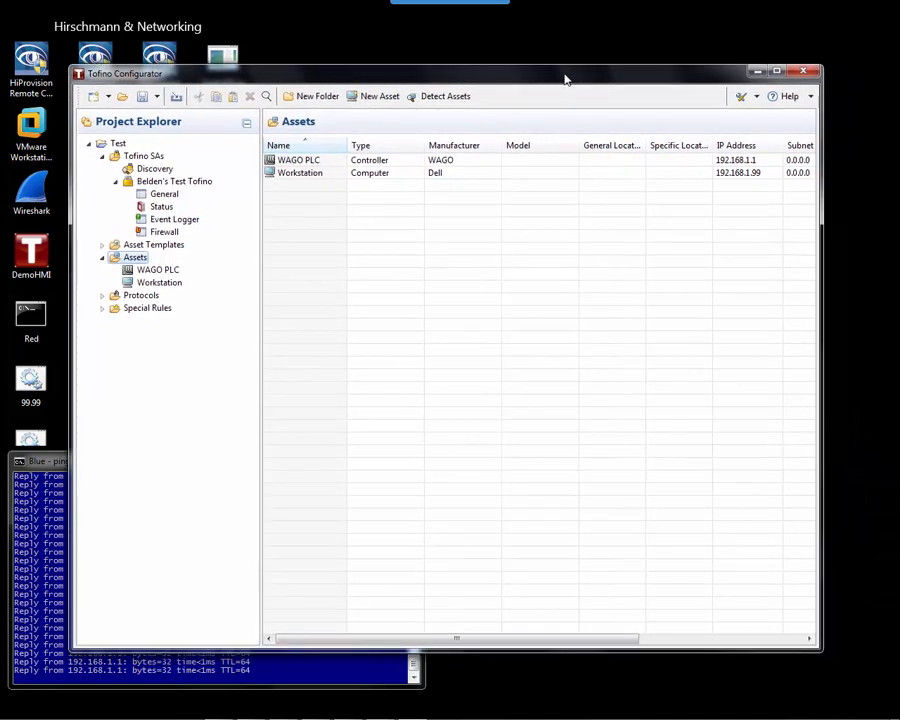
{"action": "left_click_drag", "start_coordinate": [829, 290], "coordinate": [896, 300]}
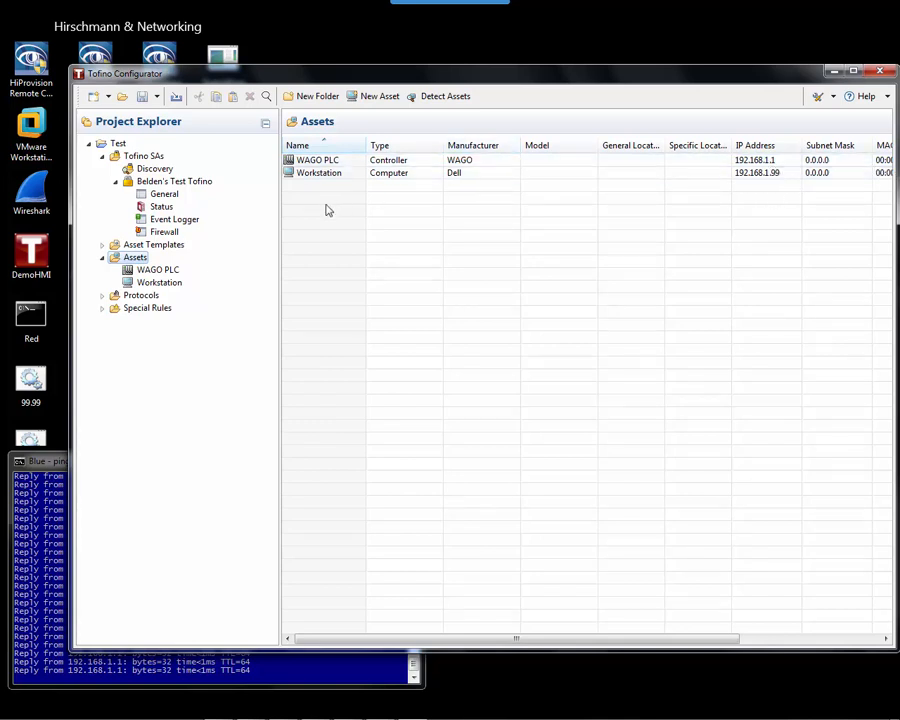
Start a new Standard firewall rule on the Tofino SA.
{"action": "left_click", "coordinate": [166, 231]}
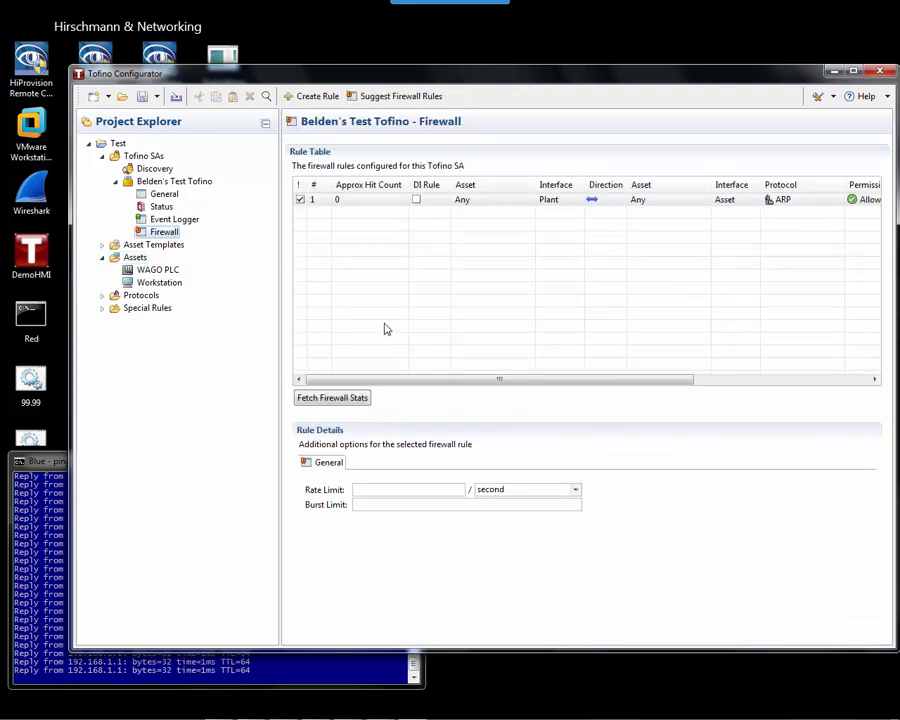
{"action": "left_click", "coordinate": [310, 96]}
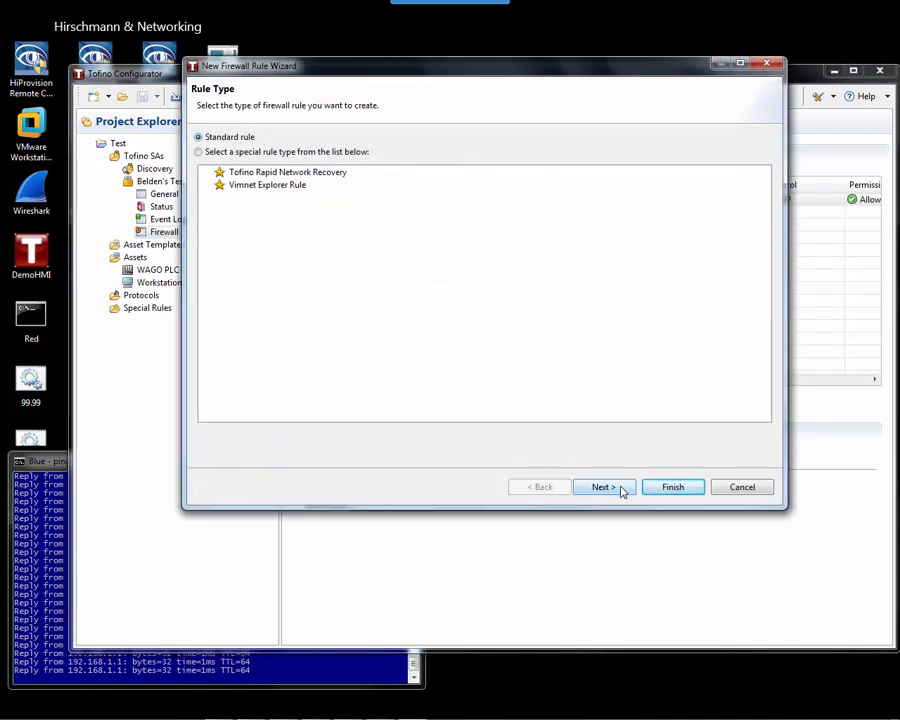
{"action": "left_click", "coordinate": [621, 489]}
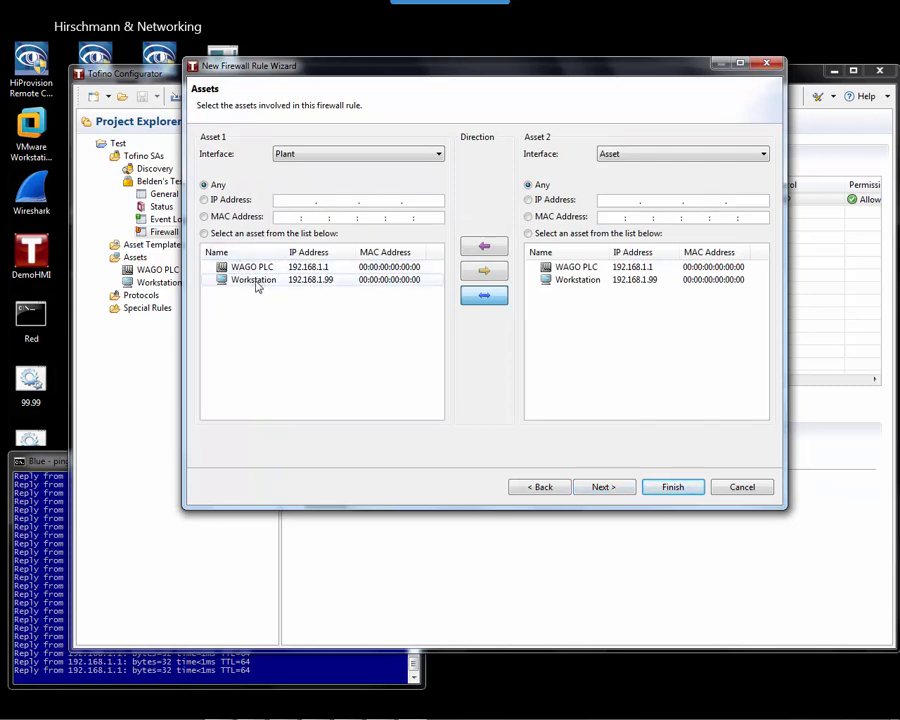
Set the rule one-way from Workstation as Asset 1 to WAGO PLC as Asset 2.
{"action": "left_click", "coordinate": [257, 287]}
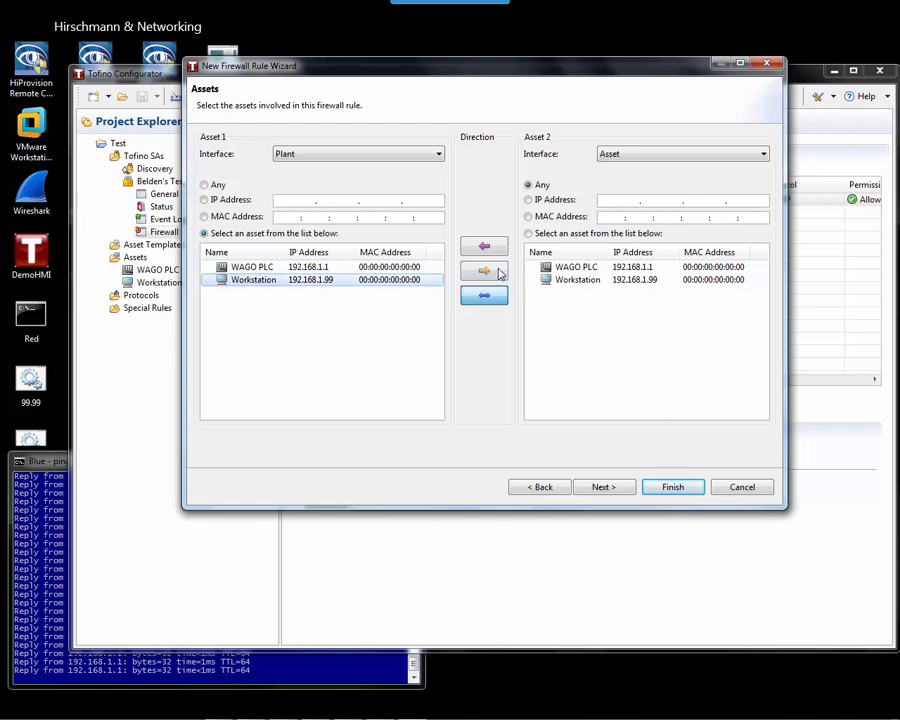
{"action": "left_click", "coordinate": [495, 272]}
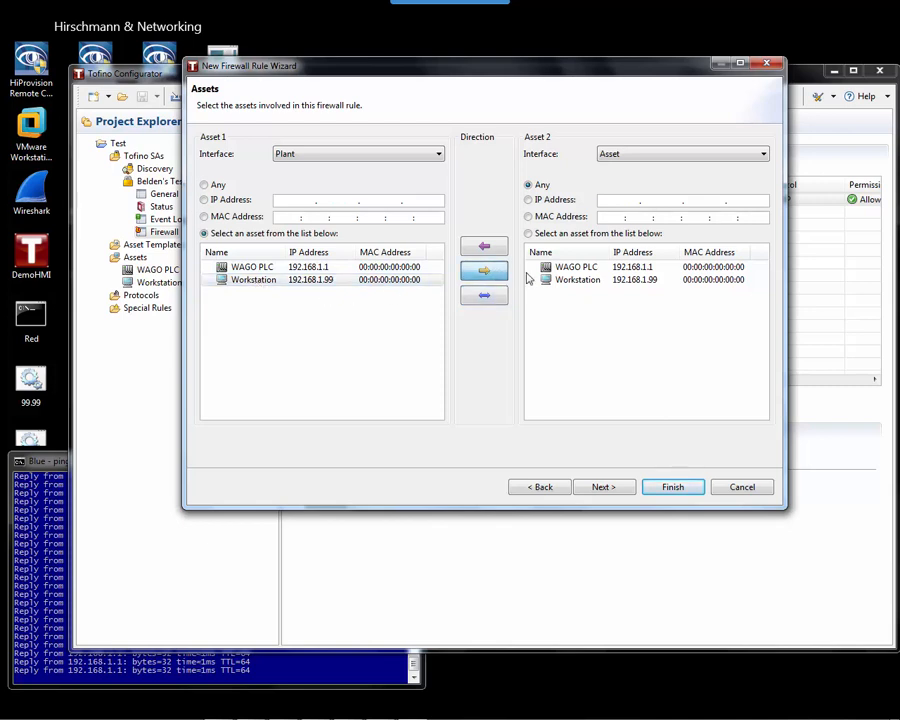
{"action": "left_click", "coordinate": [581, 270]}
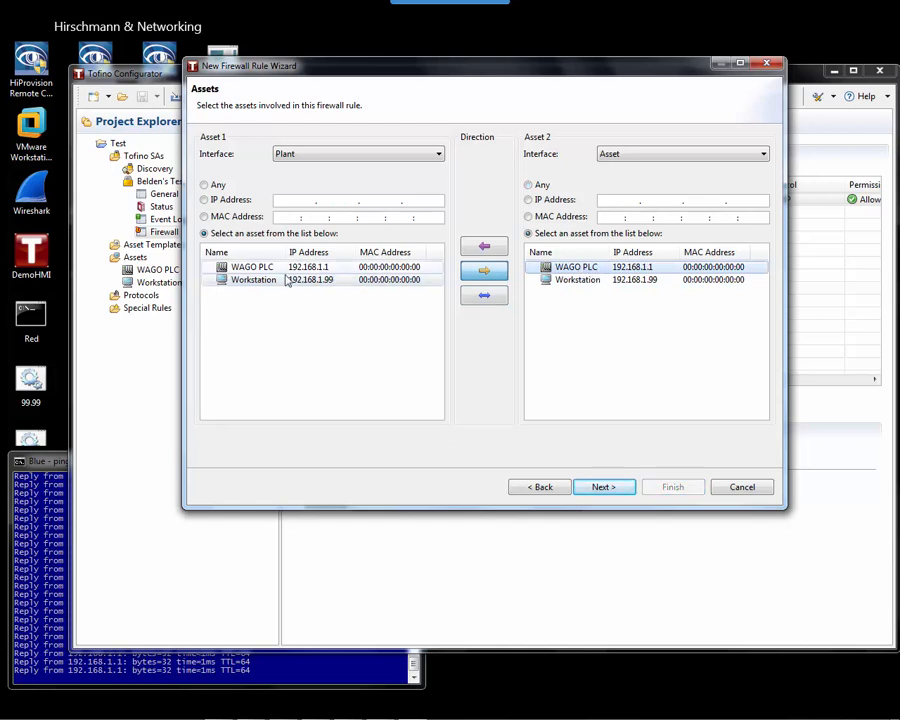
{"action": "left_click", "coordinate": [262, 283]}
{"action": "left_click", "coordinate": [578, 271]}
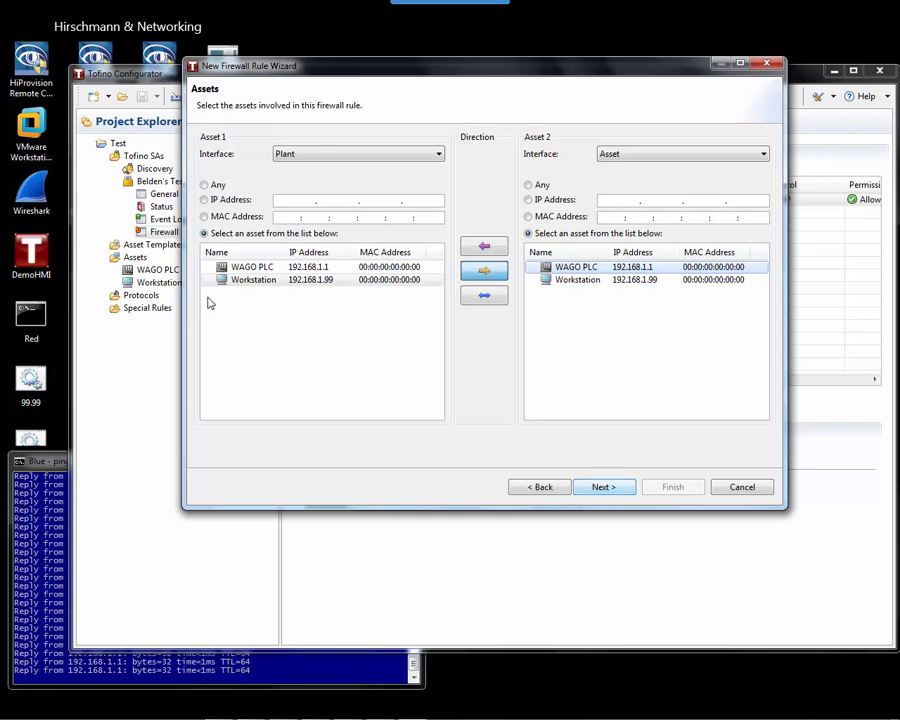
{"action": "left_click", "coordinate": [250, 283]}
Pick Common IT protocol ICMP Ping Only with Deny permission and finish the rule.
{"action": "left_click", "coordinate": [603, 488]}
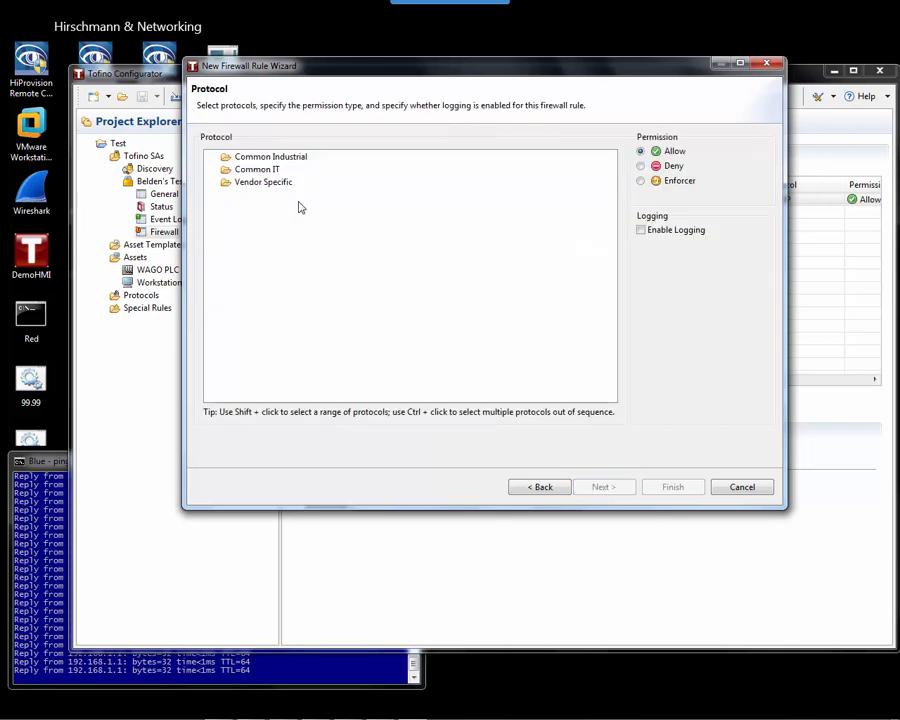
{"action": "left_click", "coordinate": [214, 172]}
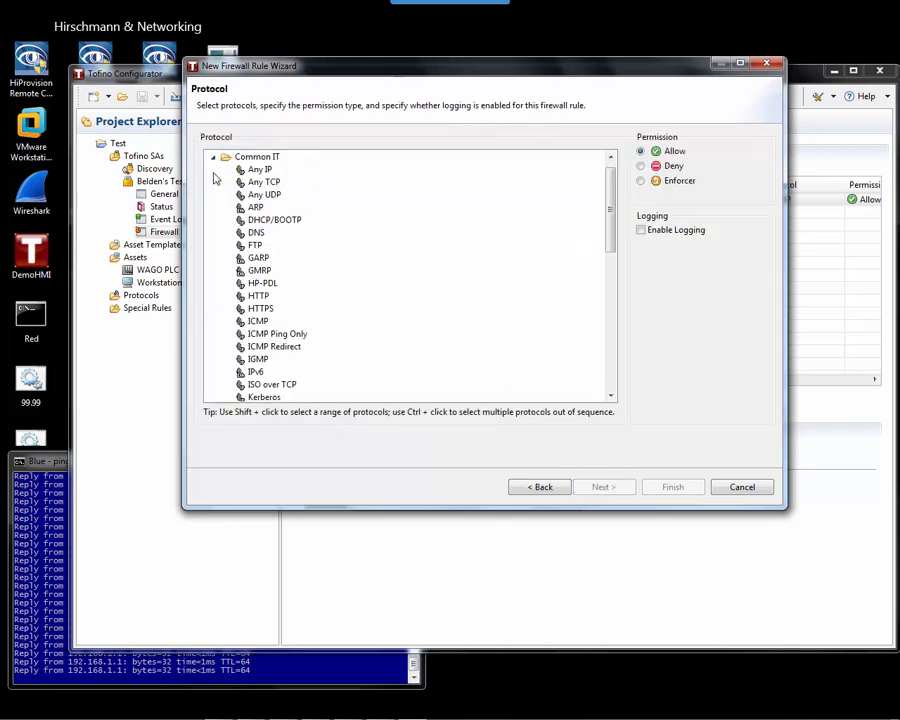
{"action": "left_click", "coordinate": [270, 338]}
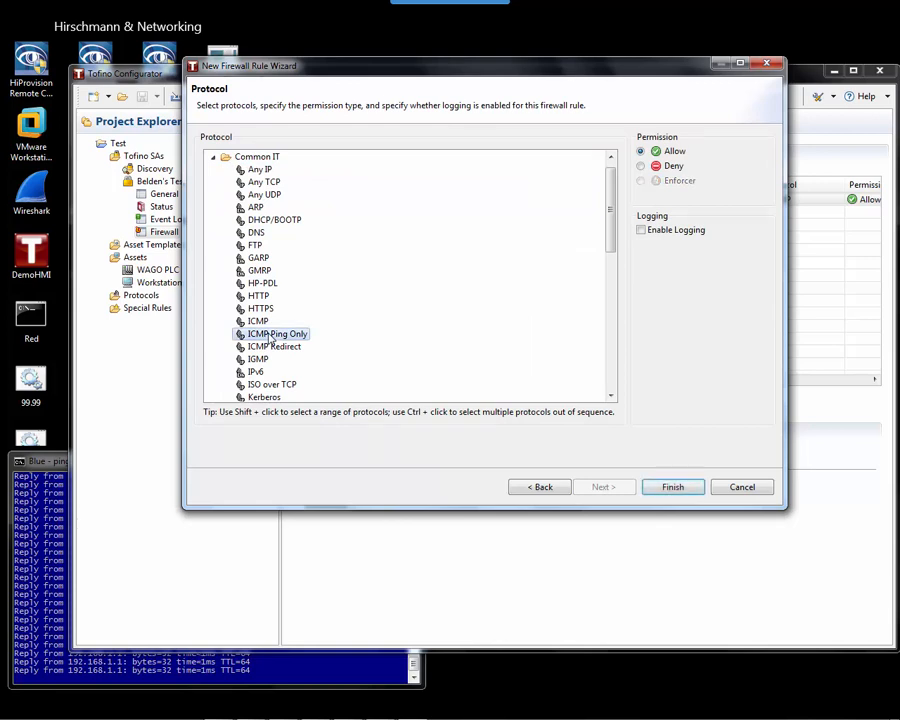
{"action": "left_click", "coordinate": [641, 167]}
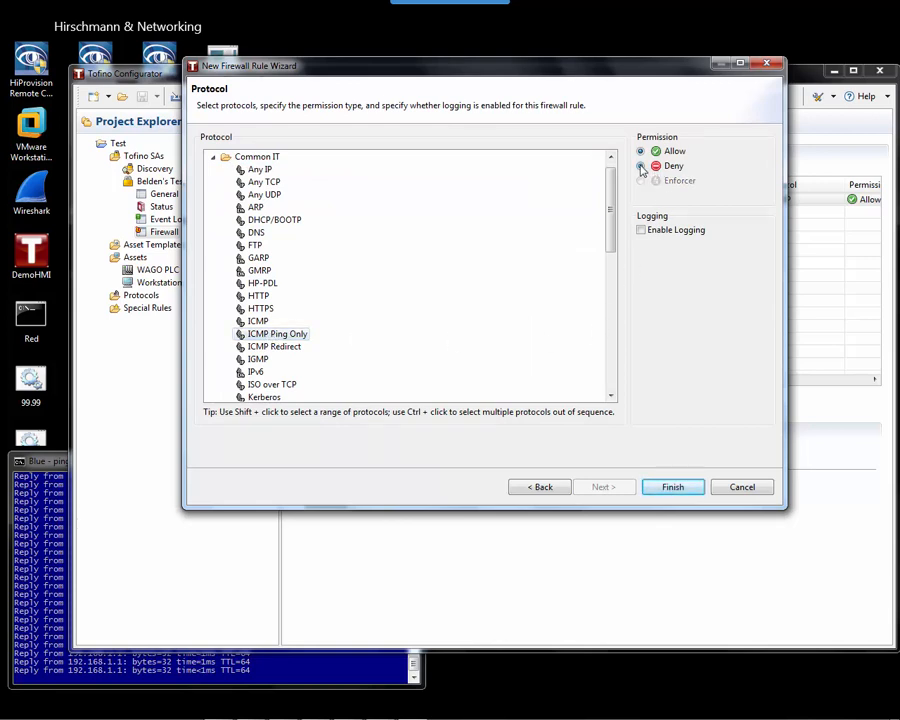
{"action": "left_click", "coordinate": [673, 488]}
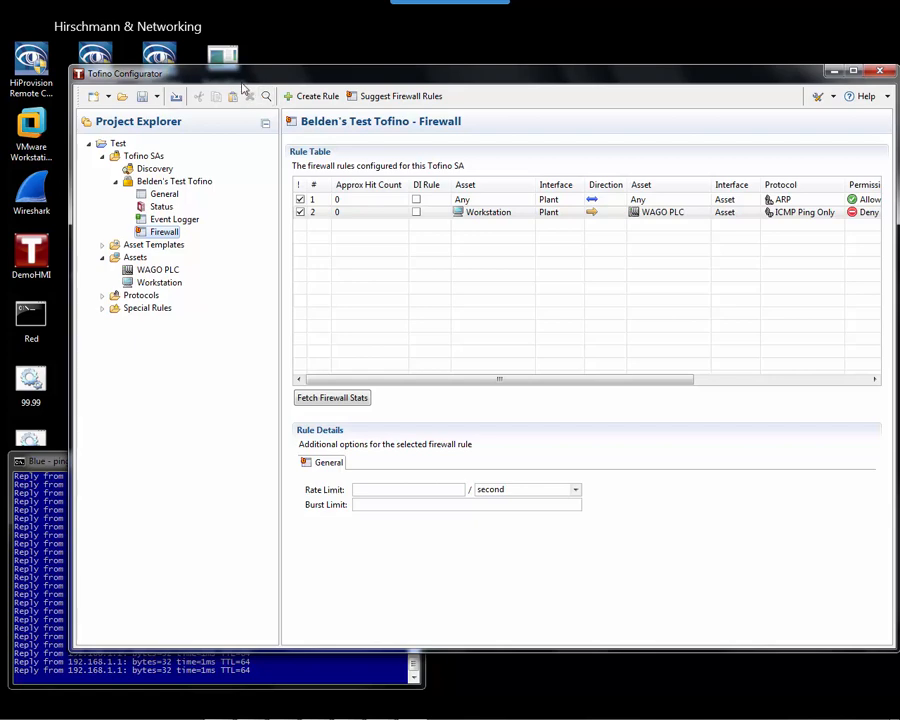
Launch the DemoHMI's Chemical Blending Plant display and centre its window on screen.
{"action": "double_click", "coordinate": [42, 264]}
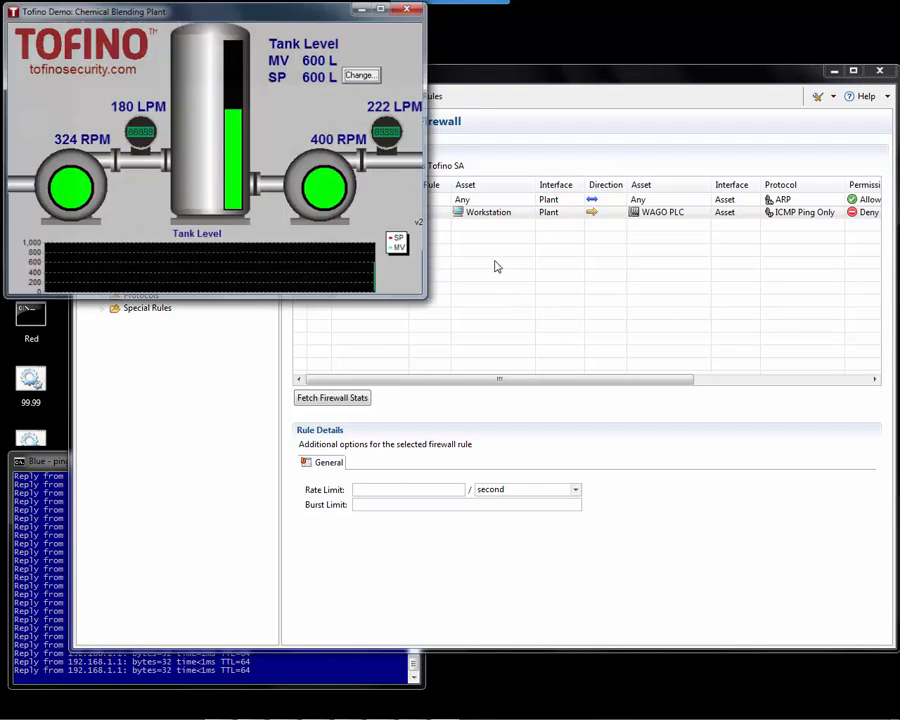
{"action": "left_click_drag", "start_coordinate": [302, 15], "coordinate": [585, 165]}
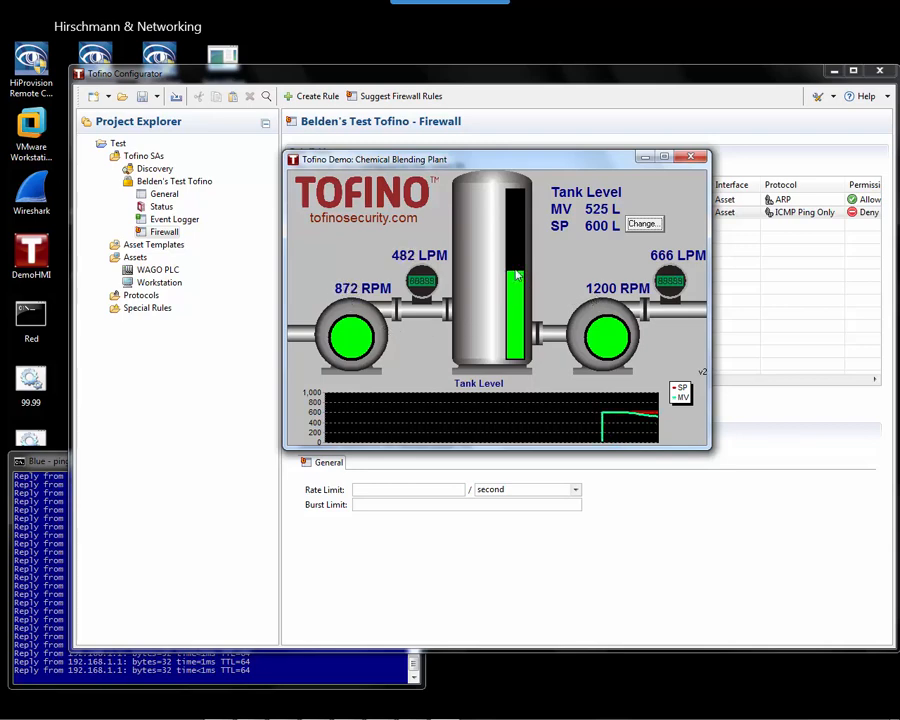
Change the tank level set point to 800 L.
{"action": "left_click", "coordinate": [641, 223]}
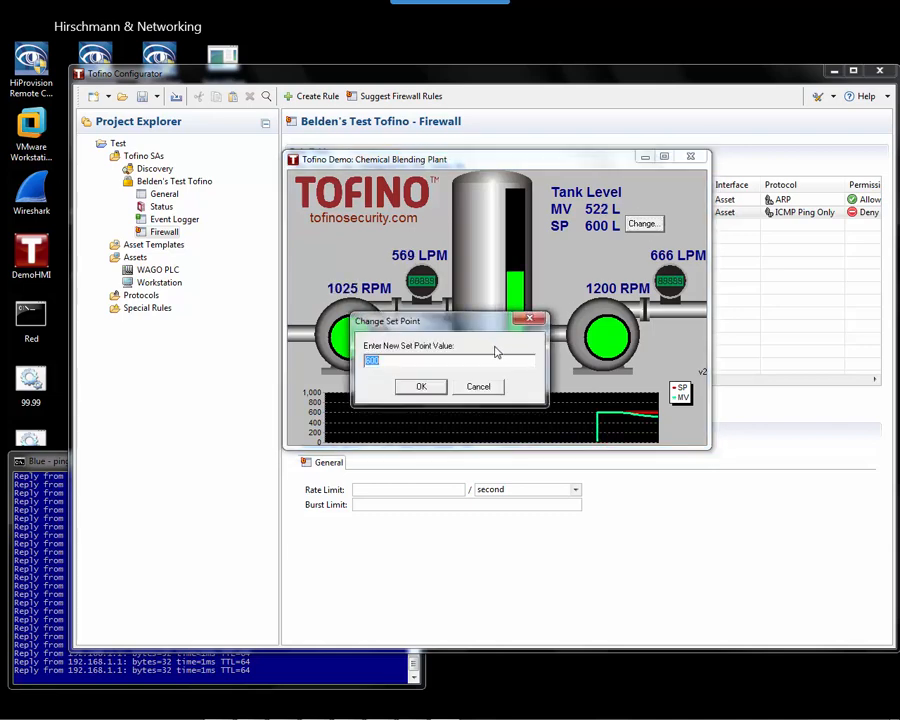
{"action": "type", "text": "80"}
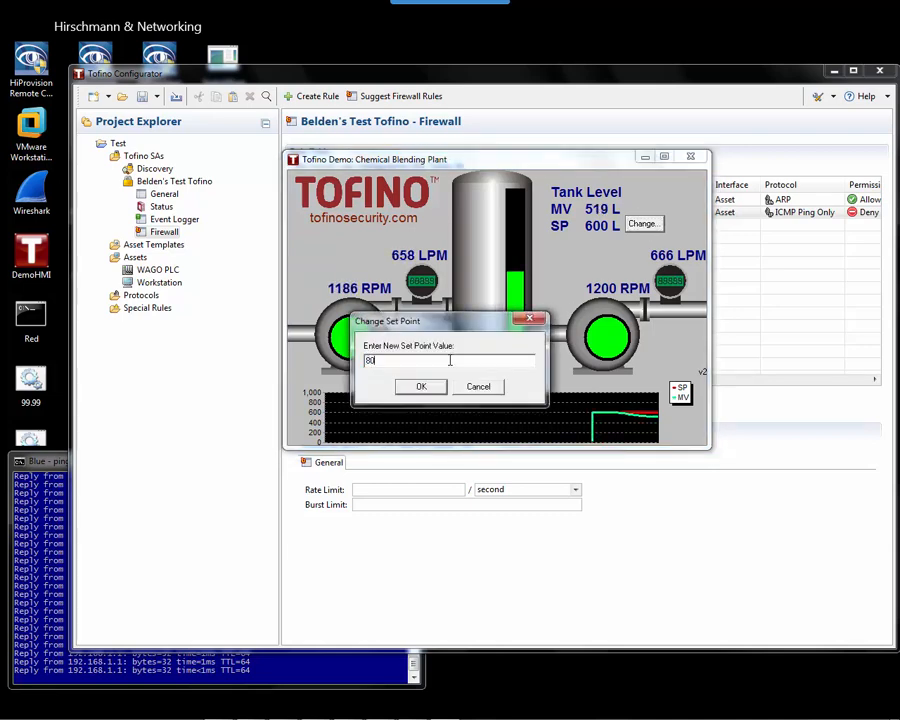
{"action": "type", "text": "0"}
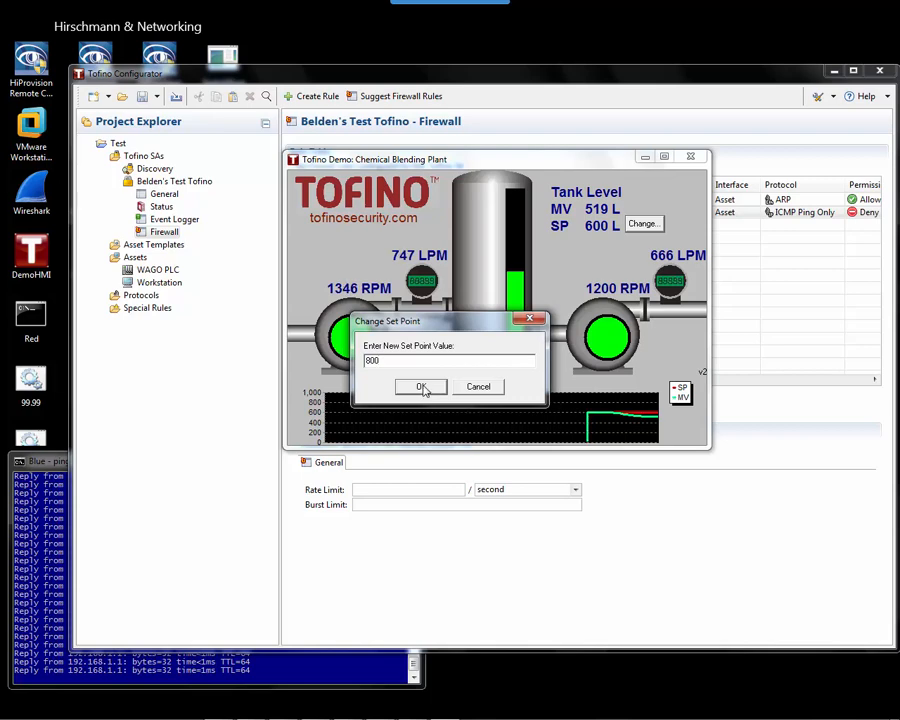
{"action": "left_click", "coordinate": [422, 388]}
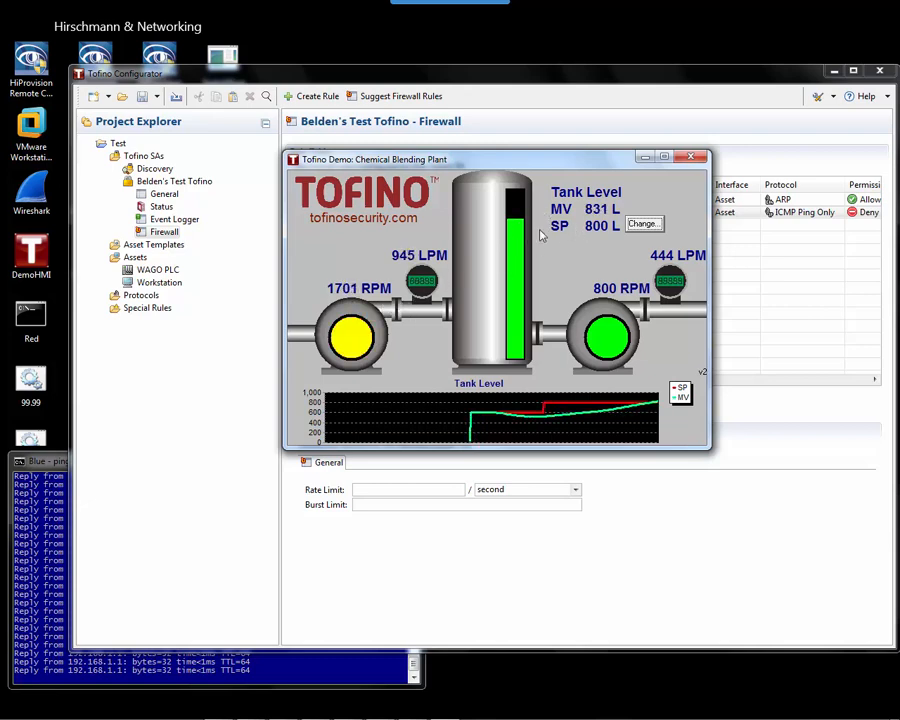
Step up the right pump's speed three times.
{"action": "left_click", "coordinate": [610, 338]}
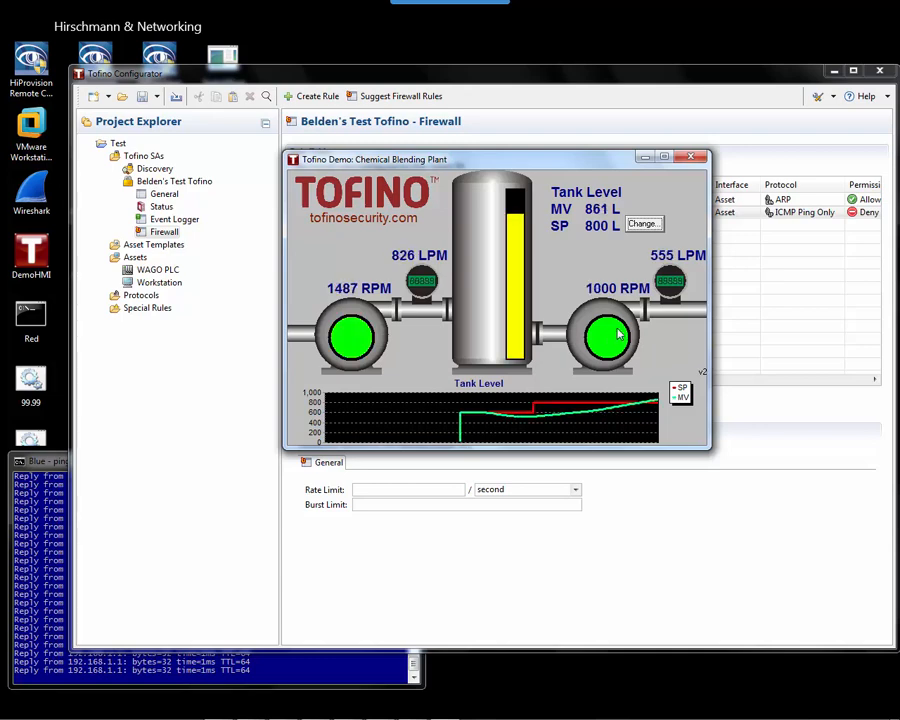
{"action": "left_click", "coordinate": [614, 336]}
{"action": "left_click", "coordinate": [620, 332]}
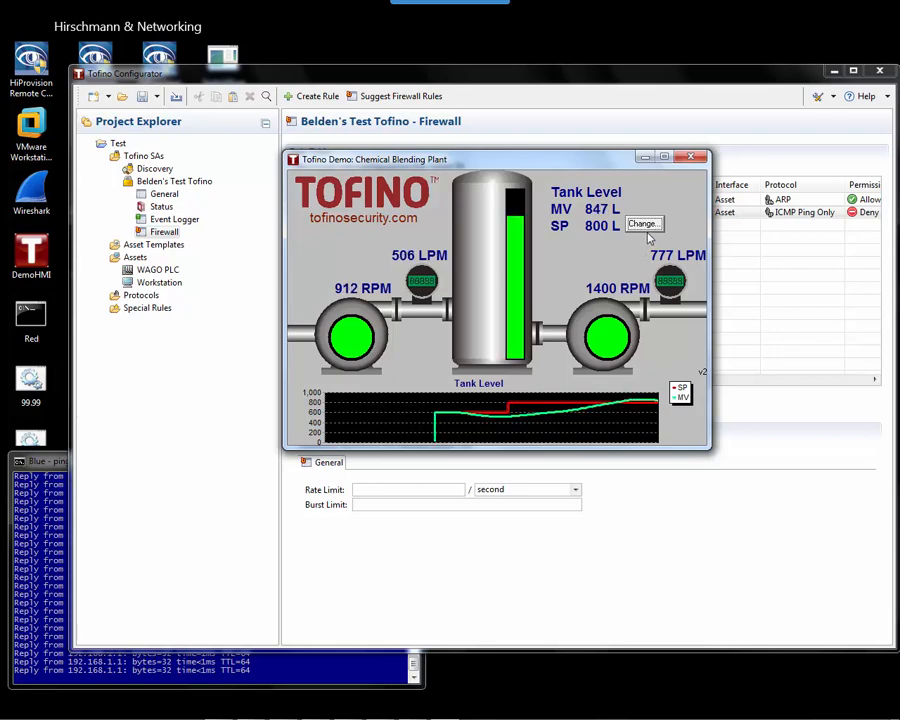
Move the HMI window to the upper left and set the tank set point to 900 L.
{"action": "left_click_drag", "start_coordinate": [580, 171], "coordinate": [325, 123]}
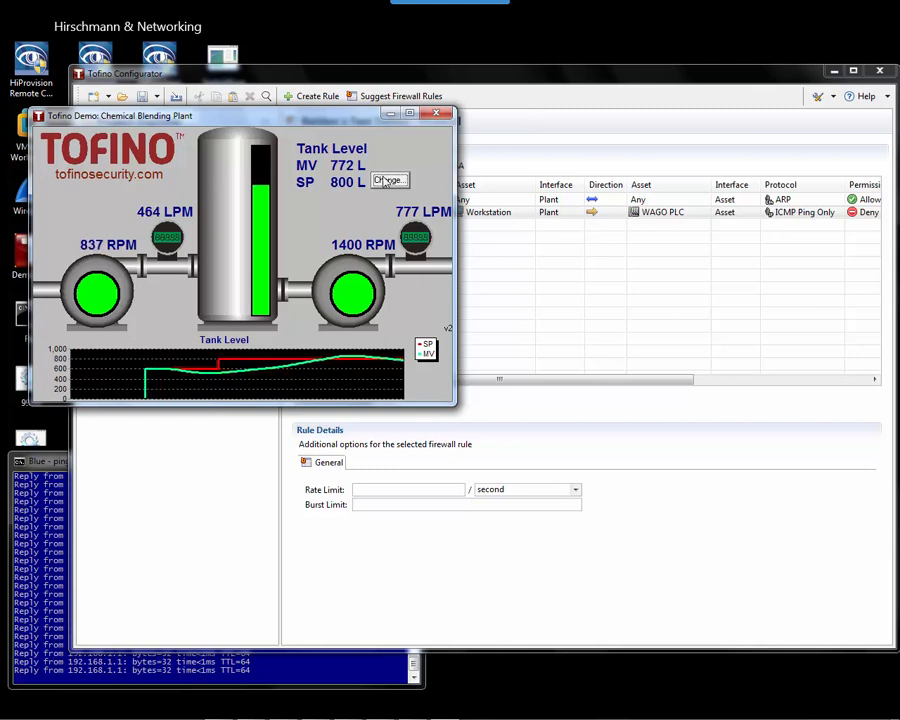
{"action": "left_click", "coordinate": [386, 180]}
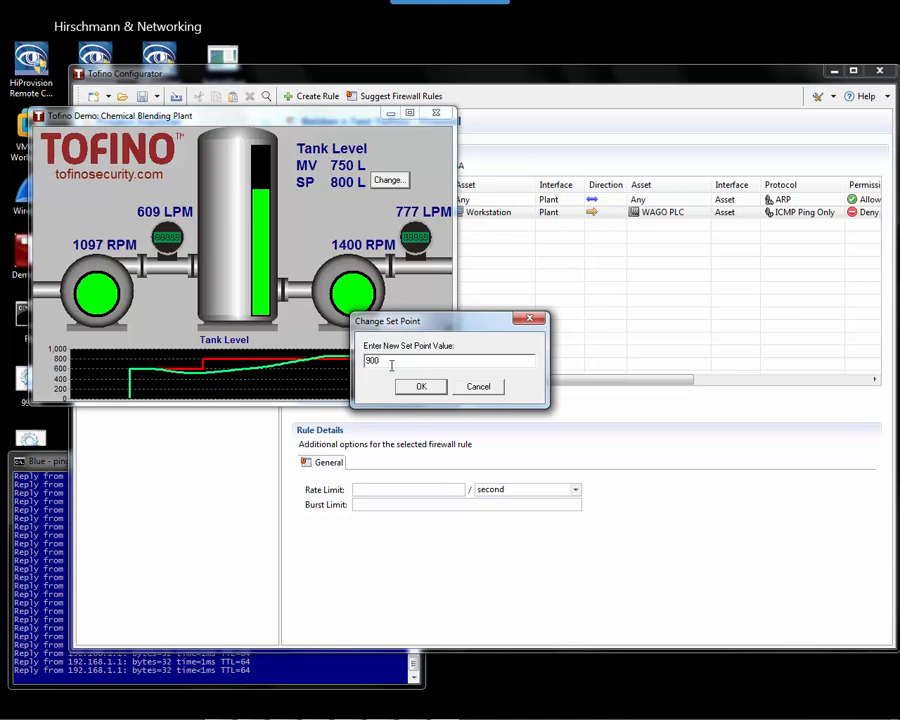
{"action": "left_click", "coordinate": [421, 387]}
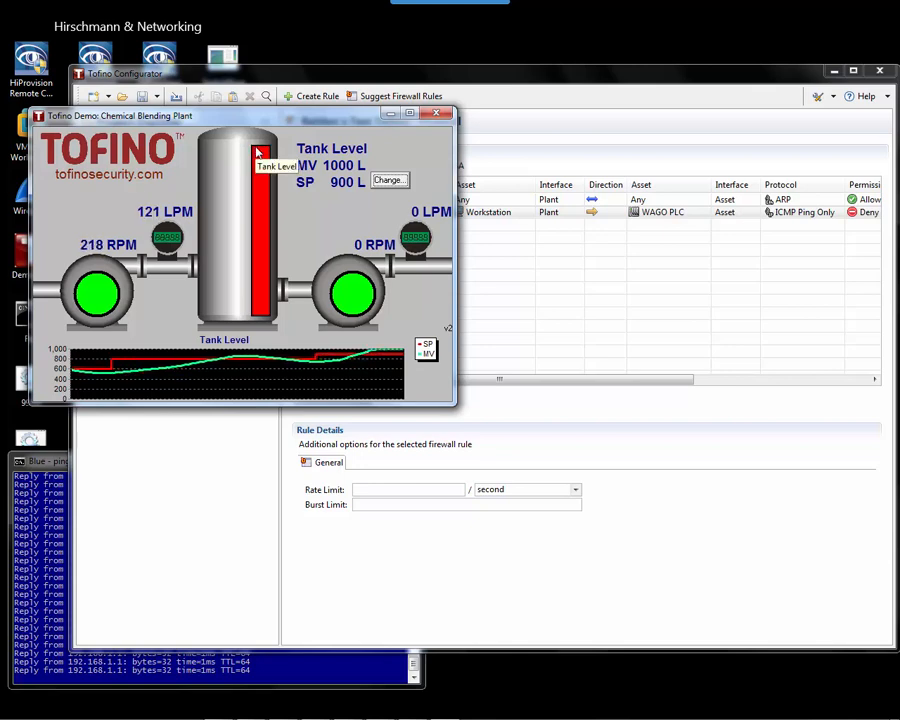
Change the tank set point to 700 L.
{"action": "left_click", "coordinate": [390, 181]}
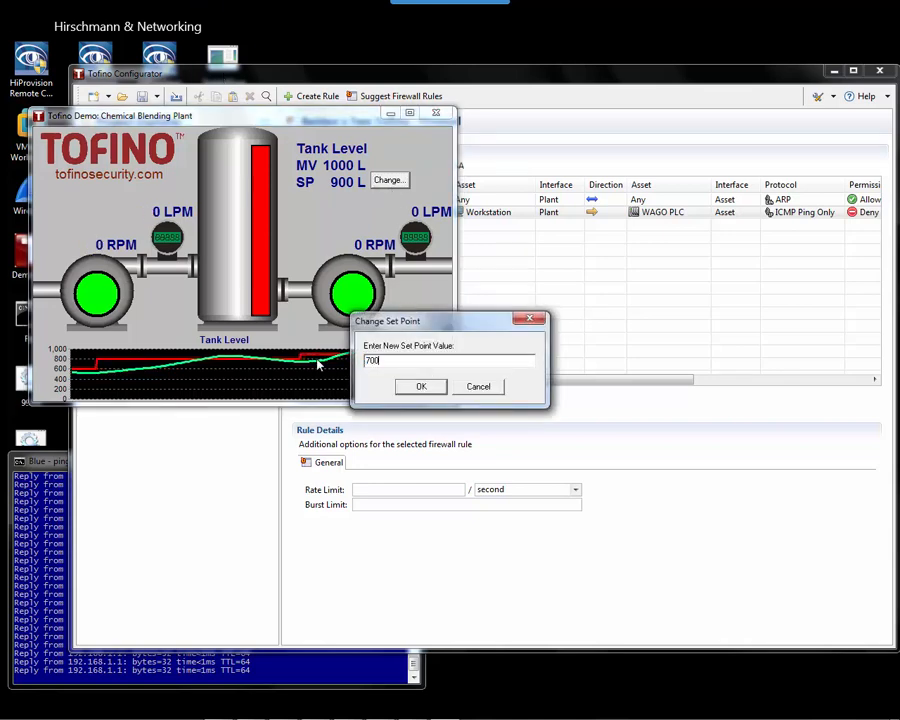
{"action": "left_click", "coordinate": [421, 386]}
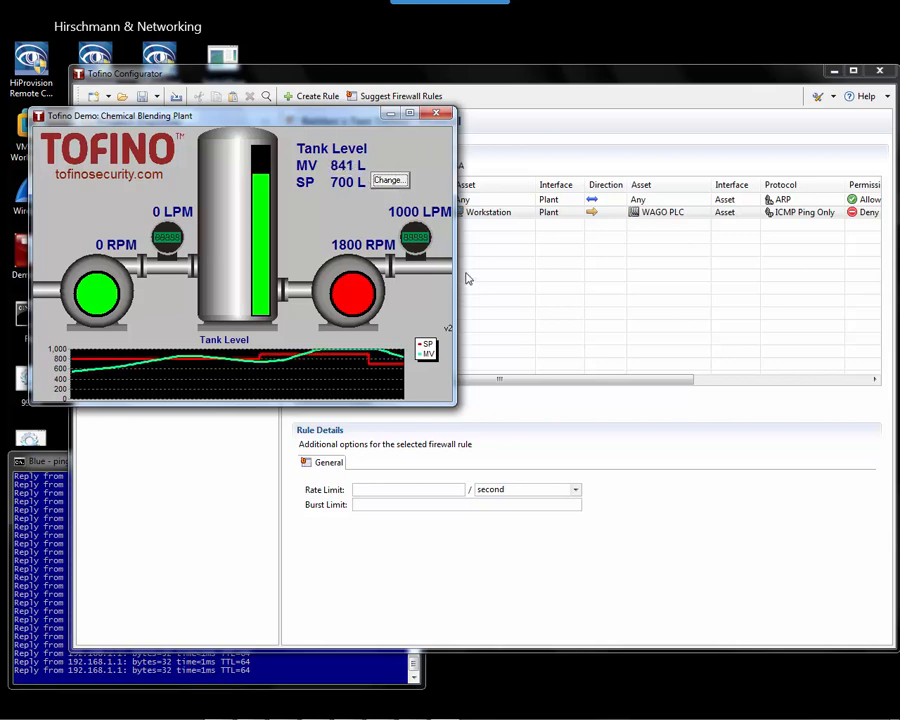
Start a standard firewall rule with one-way traffic from Workstation to WAGO PLC.
{"action": "left_click", "coordinate": [511, 164]}
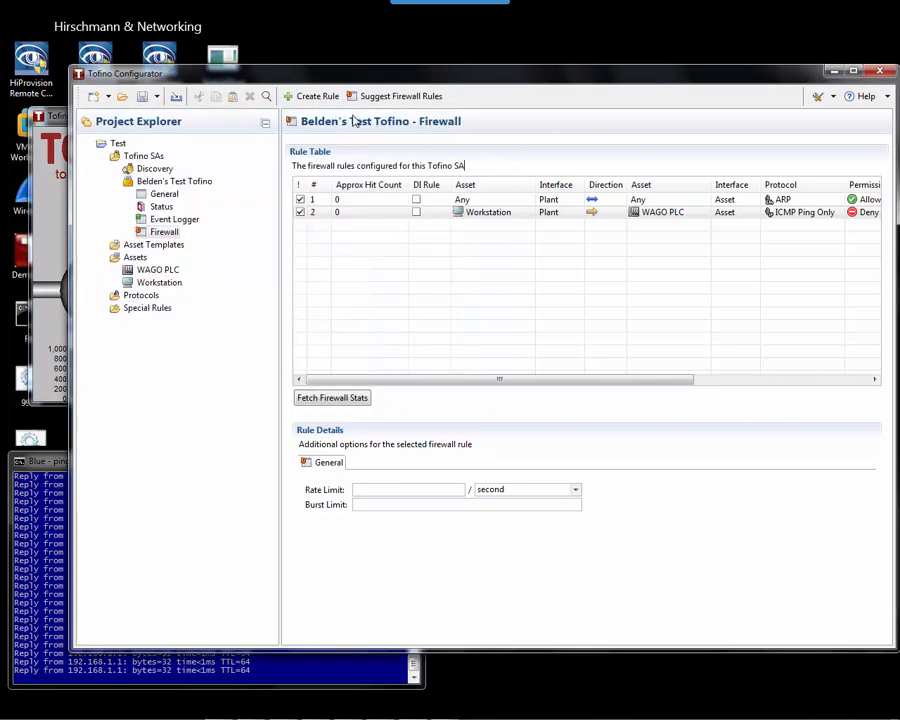
{"action": "left_click", "coordinate": [305, 96]}
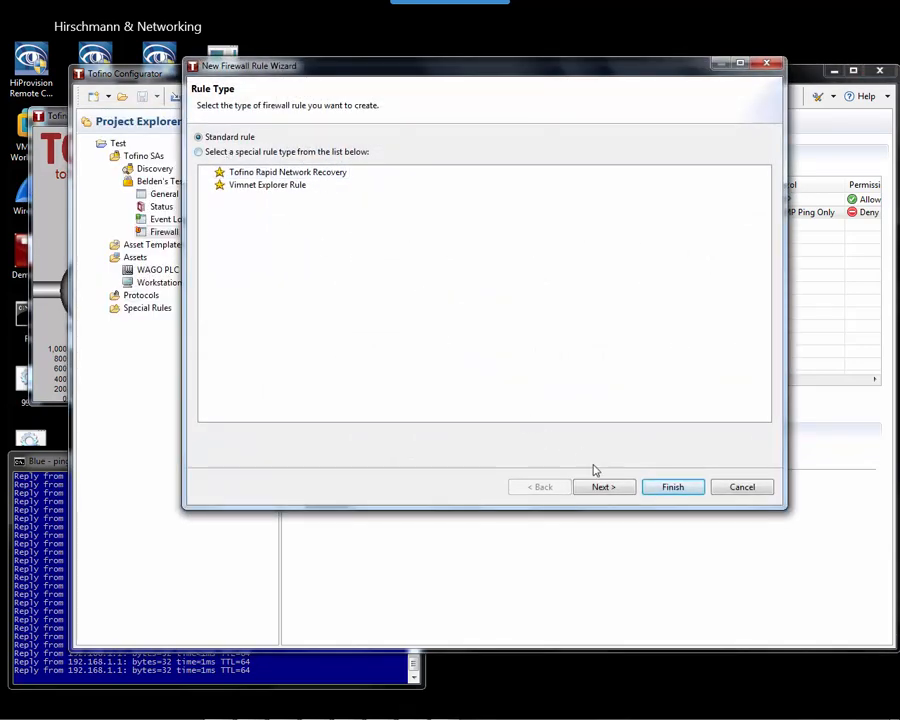
{"action": "left_click", "coordinate": [617, 486]}
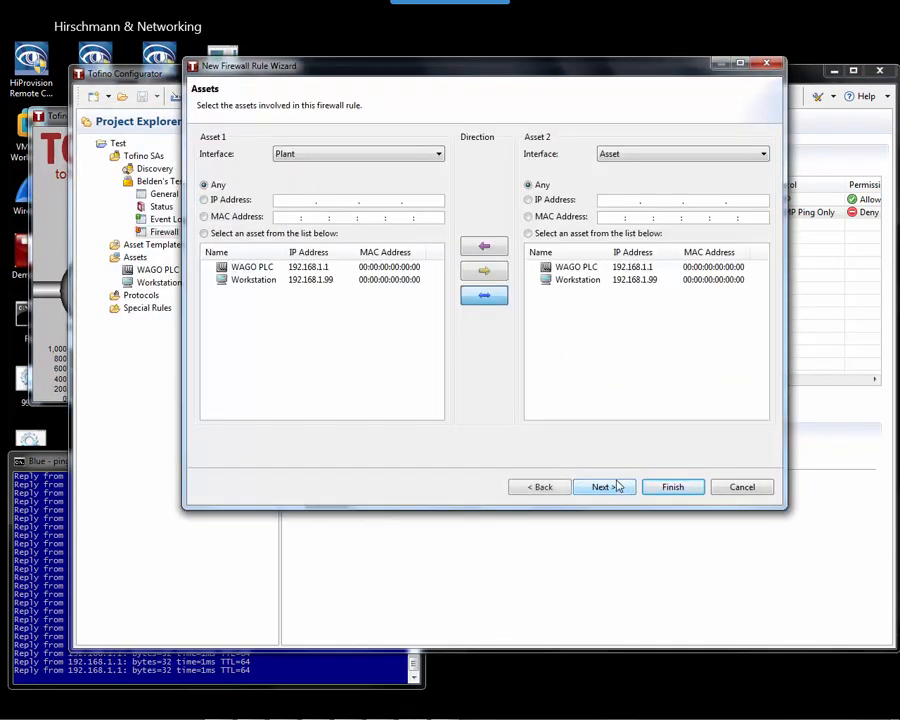
{"action": "left_click", "coordinate": [255, 281]}
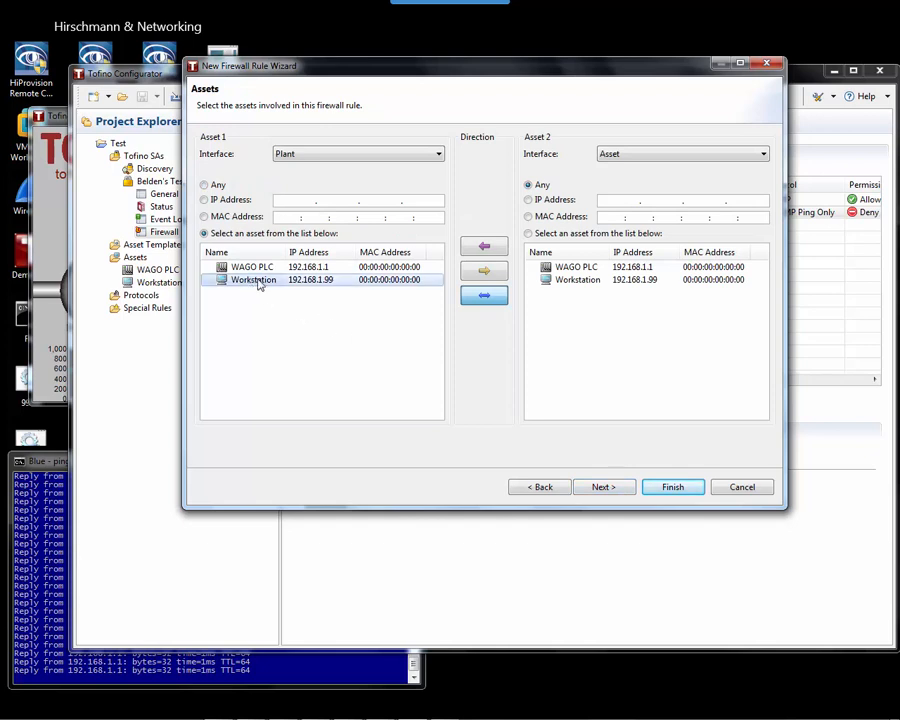
{"action": "left_click", "coordinate": [484, 271]}
{"action": "left_click", "coordinate": [547, 270]}
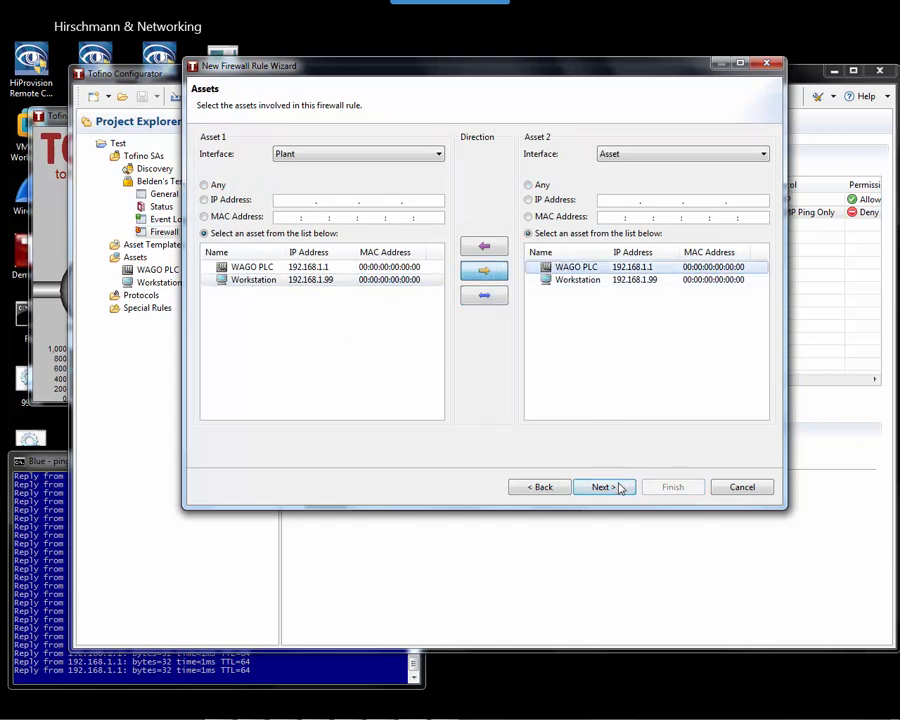
{"action": "left_click", "coordinate": [619, 487]}
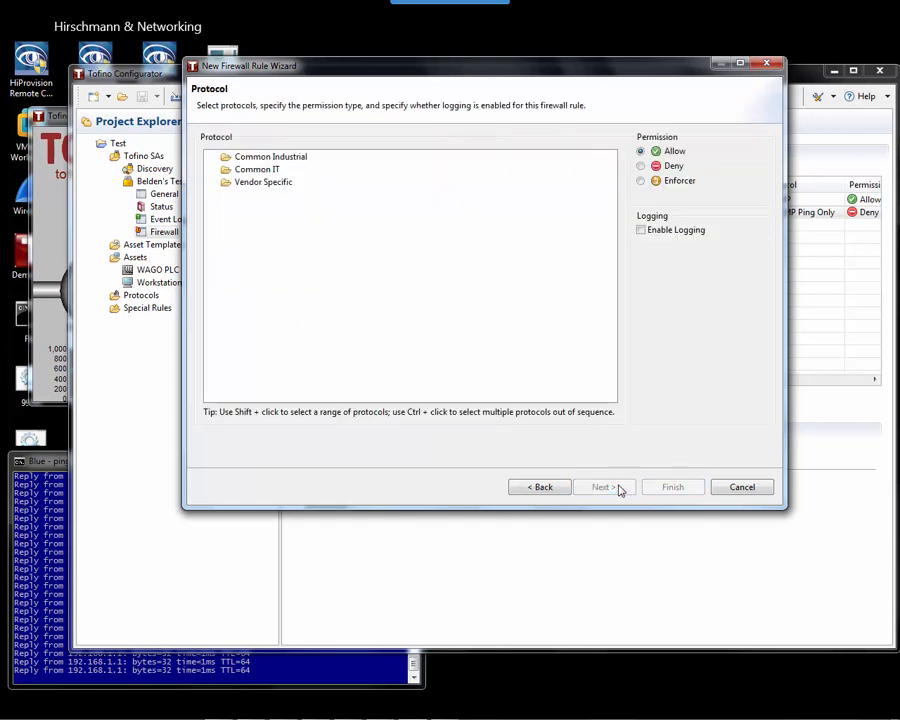
Choose MODBUS/TCP from Common Industrial protocols with Enforcer permission and finish the rule.
{"action": "left_click", "coordinate": [213, 157]}
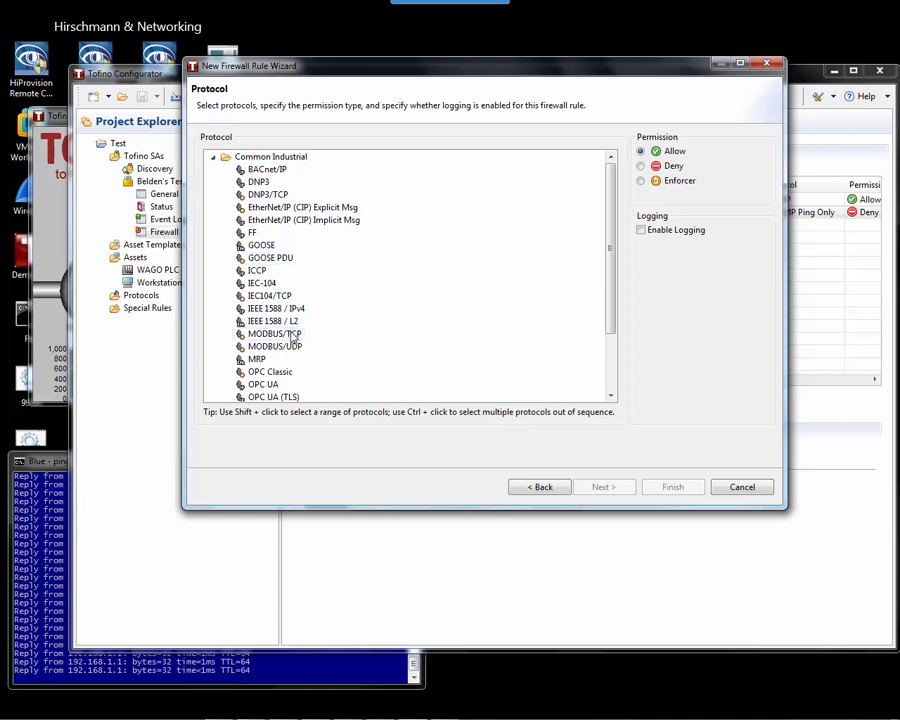
{"action": "scroll", "coordinate": [293, 338], "scroll_direction": "down", "scroll_amount": 2}
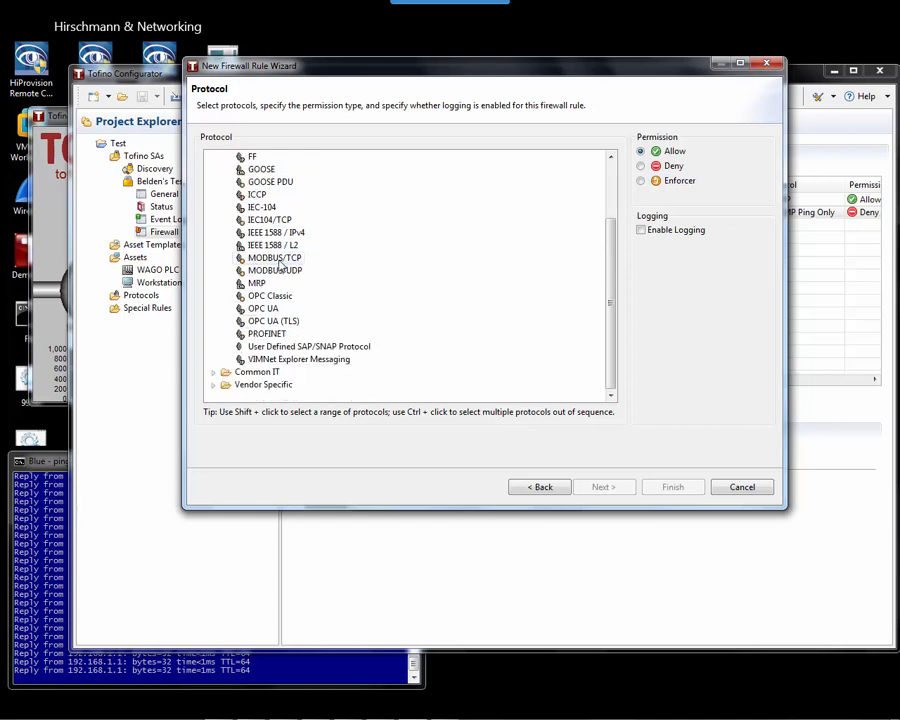
{"action": "left_click", "coordinate": [281, 260]}
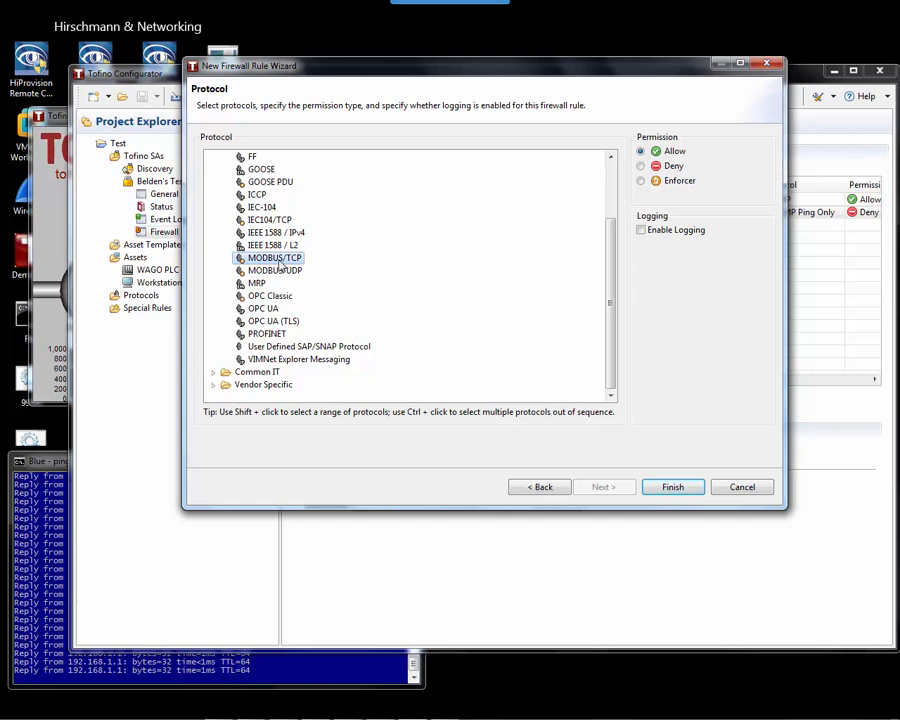
{"action": "left_click", "coordinate": [641, 180]}
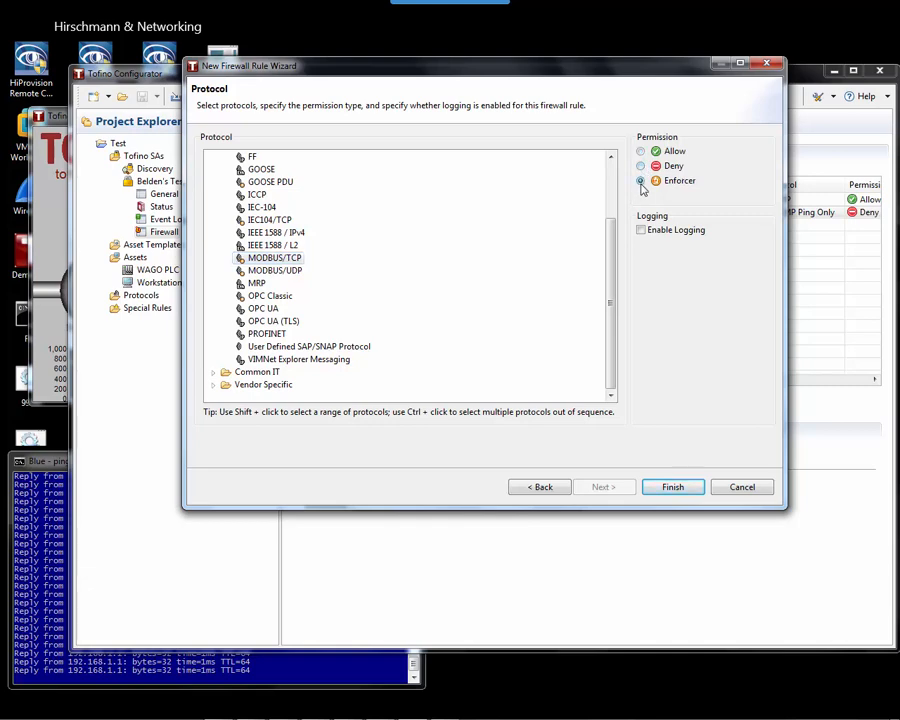
{"action": "left_click", "coordinate": [675, 488]}
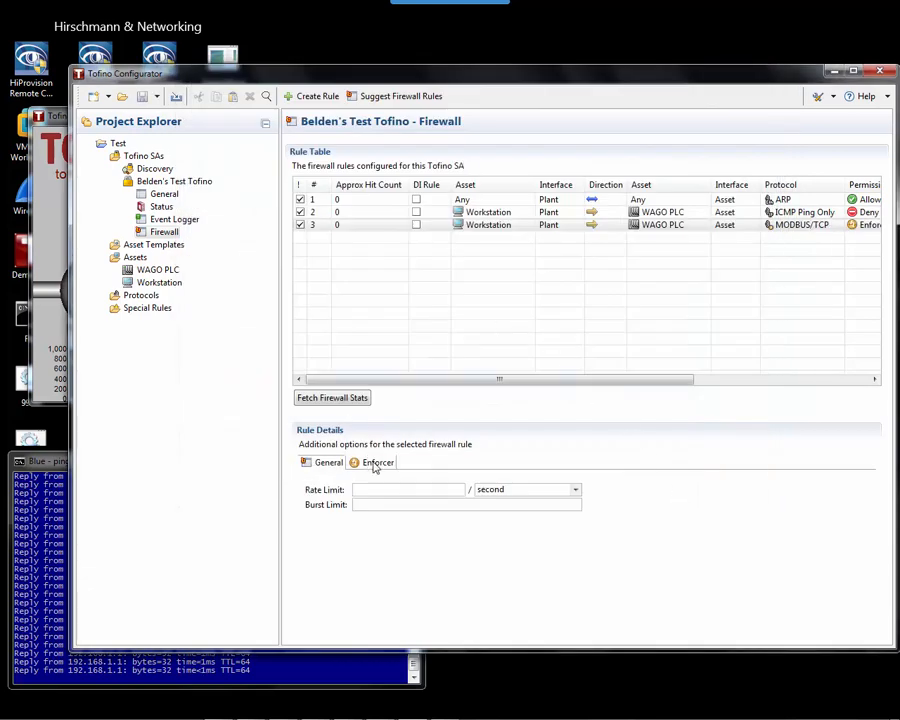
Switch the rule's Enforcer filter to Advanced and add the Diagnostic and Read Input Registers codes.
{"action": "left_click", "coordinate": [375, 464]}
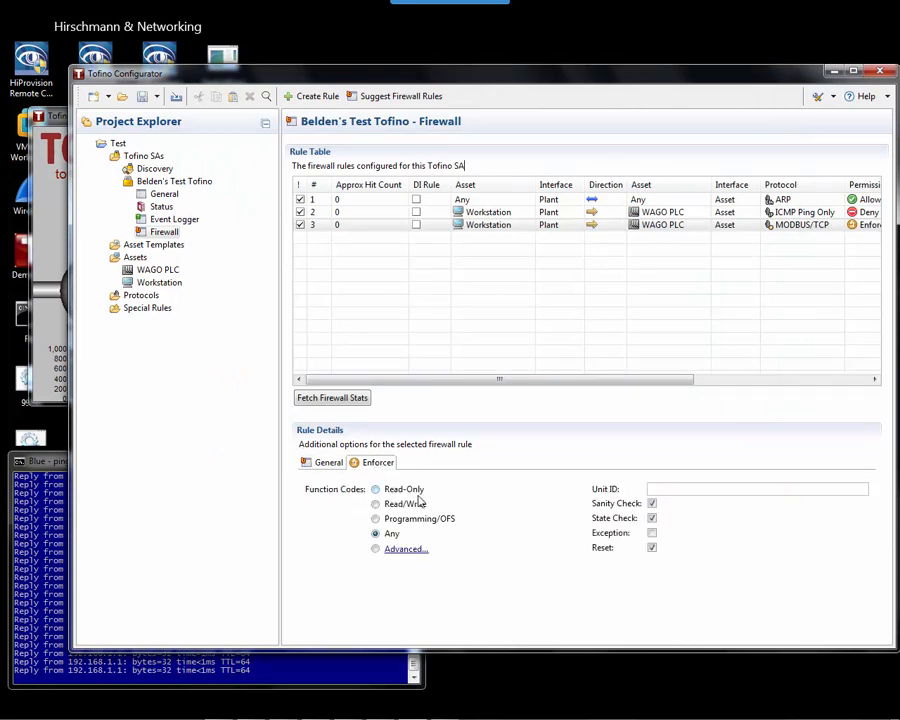
{"action": "left_click", "coordinate": [400, 490]}
{"action": "left_click", "coordinate": [405, 549]}
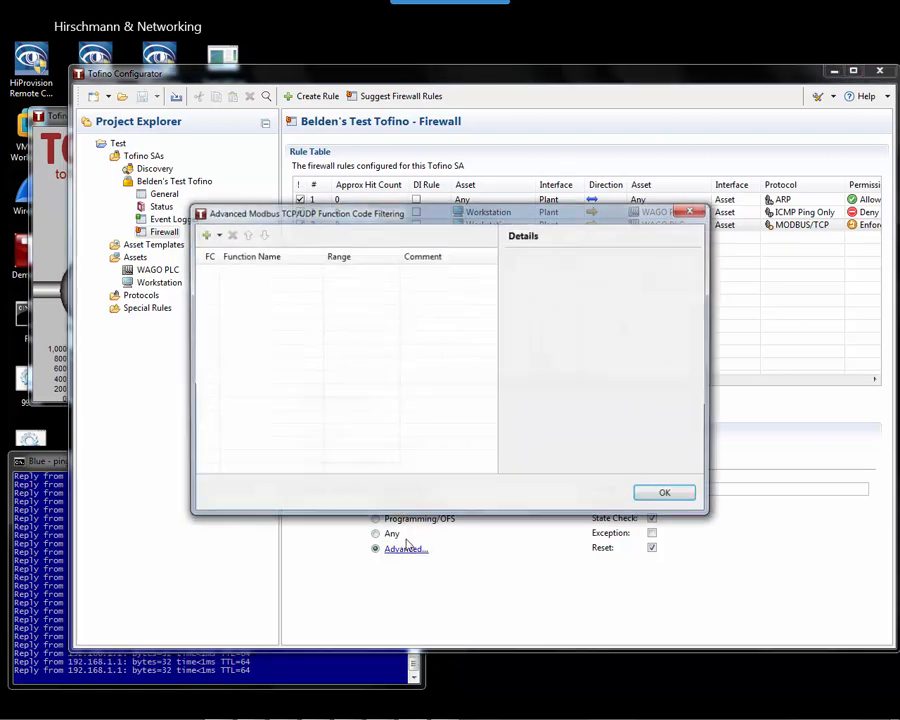
{"action": "left_click", "coordinate": [219, 235]}
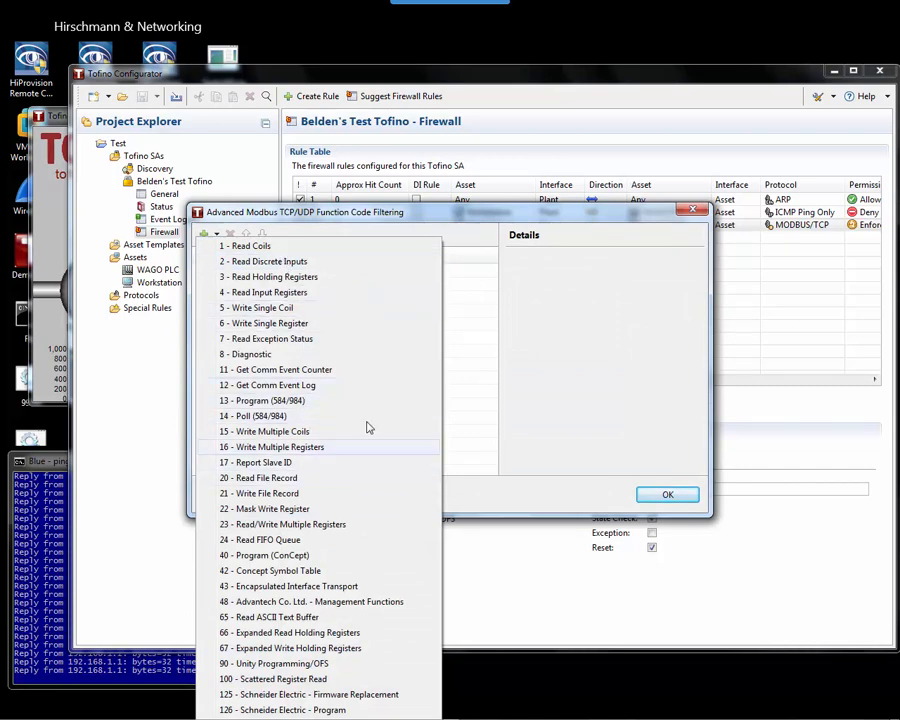
{"action": "left_click", "coordinate": [283, 354]}
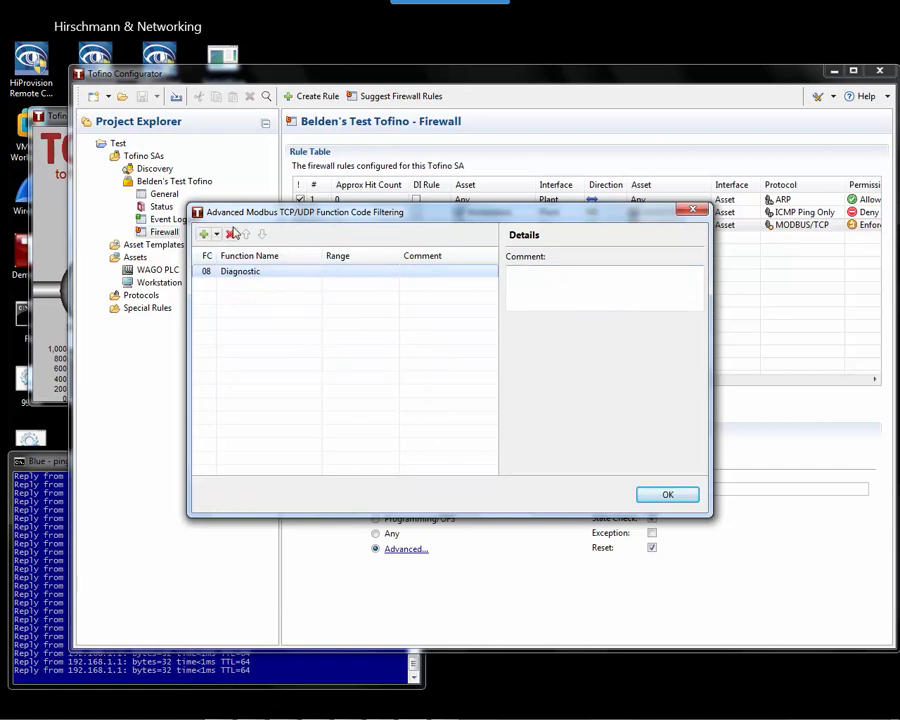
{"action": "left_click", "coordinate": [216, 235]}
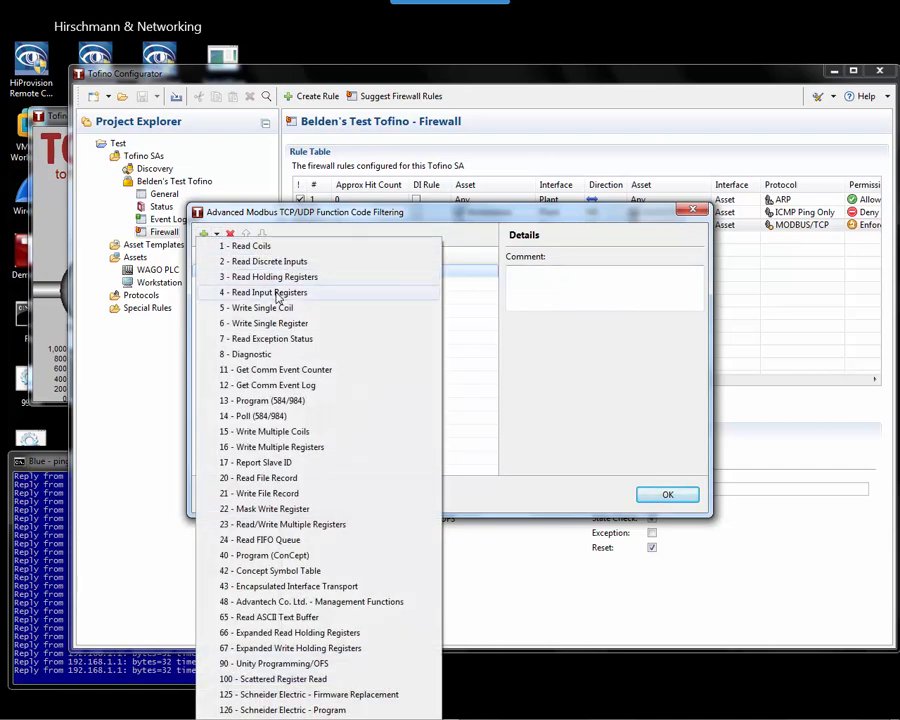
{"action": "left_click", "coordinate": [298, 292]}
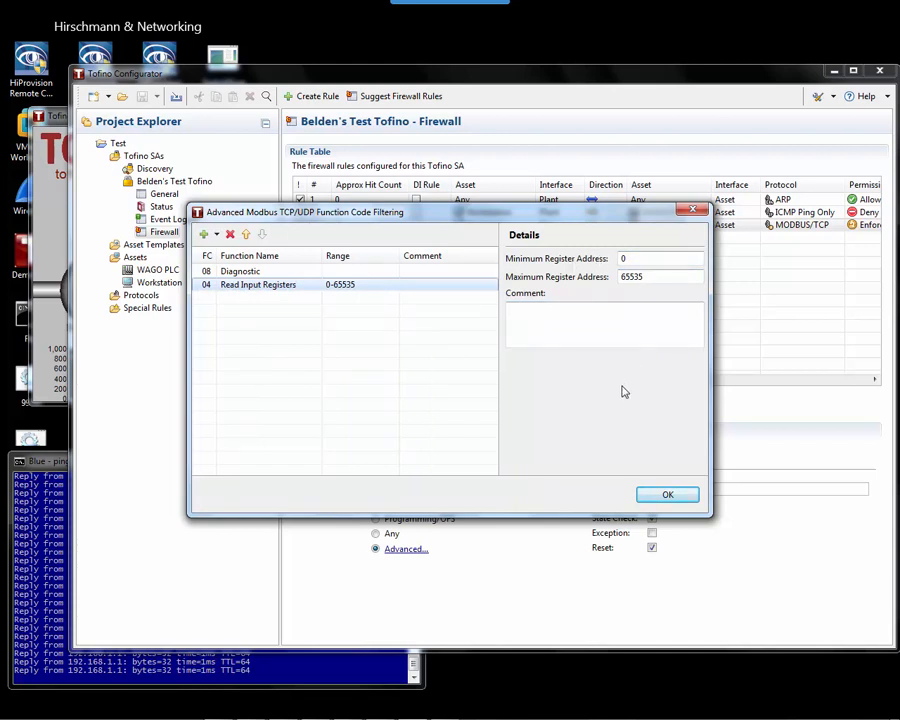
Delete both function code entries and close Advanced filtering with an empty list.
{"action": "left_click", "coordinate": [230, 234]}
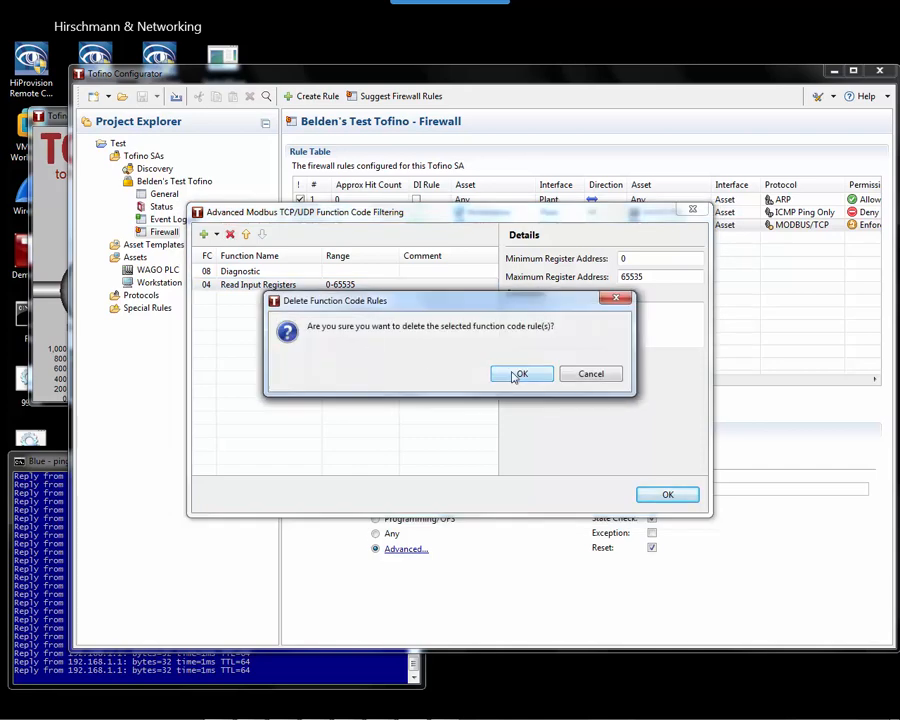
{"action": "left_click", "coordinate": [518, 373]}
{"action": "left_click", "coordinate": [231, 235]}
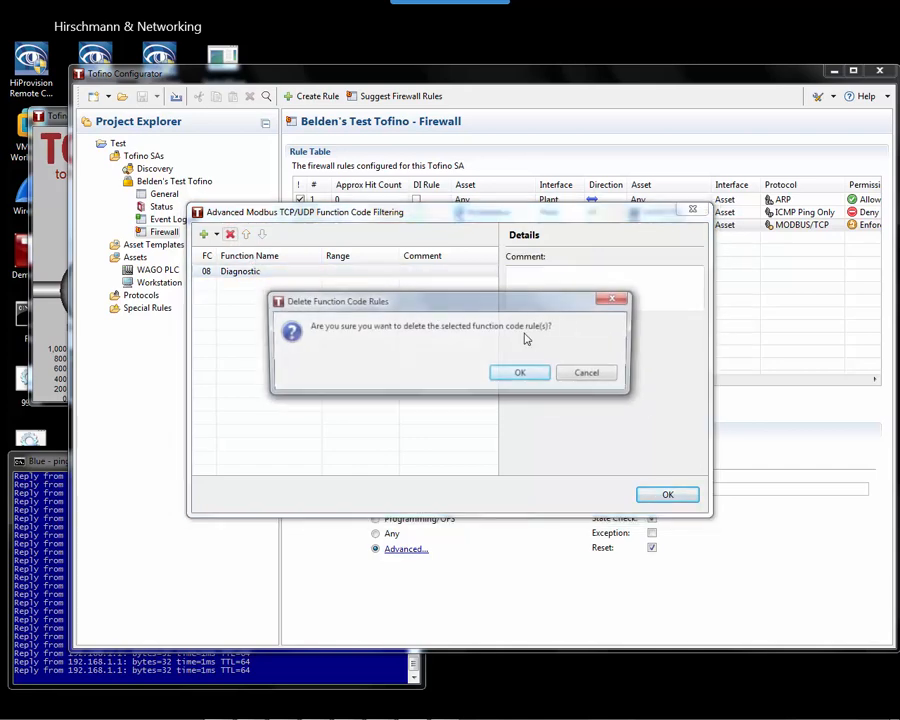
{"action": "left_click", "coordinate": [518, 373]}
{"action": "left_click", "coordinate": [667, 494]}
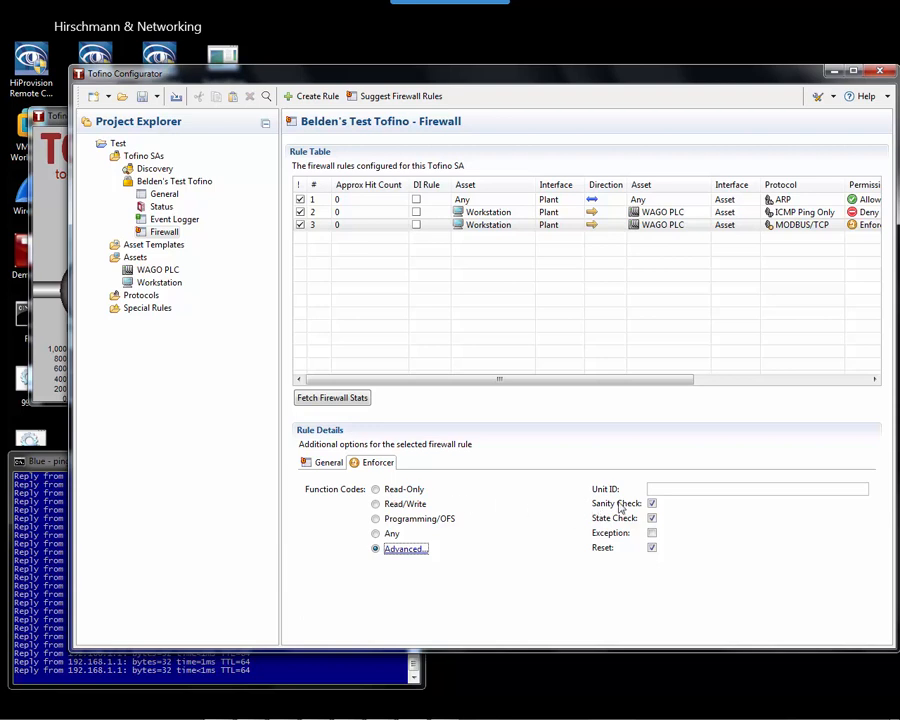
Set the MODBUS/TCP rule to Read-Only and open Belden's Test Tofino General page.
{"action": "left_click", "coordinate": [401, 490]}
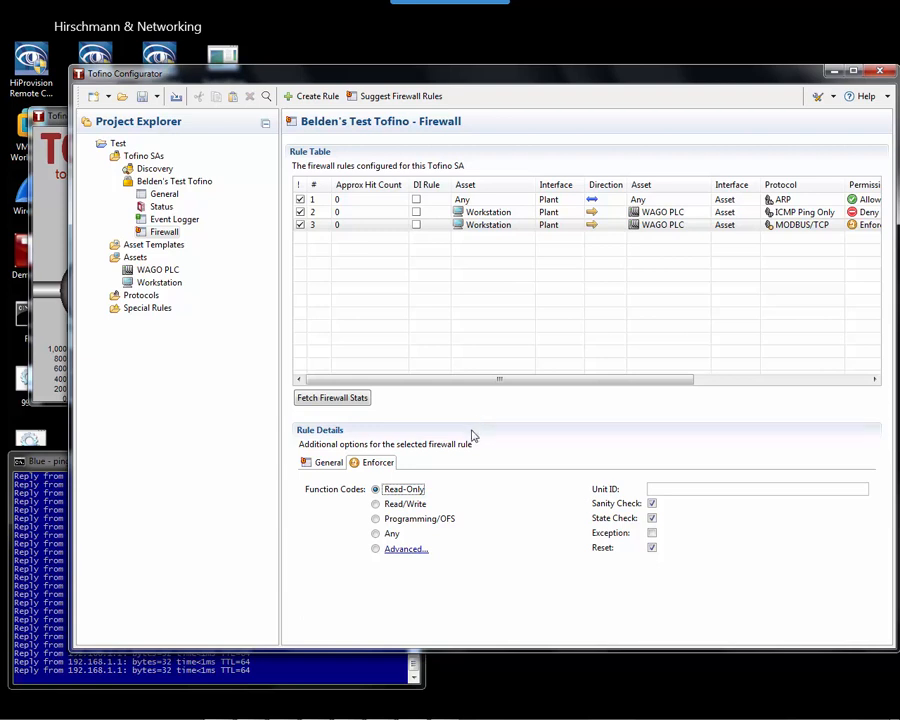
{"action": "left_click", "coordinate": [540, 278]}
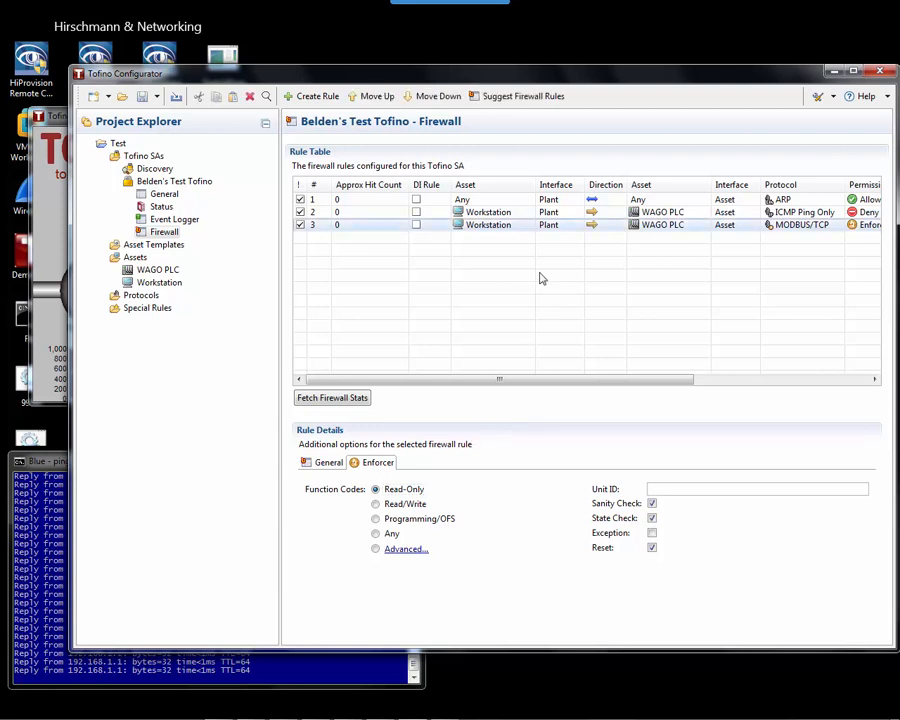
{"action": "left_click", "coordinate": [162, 195]}
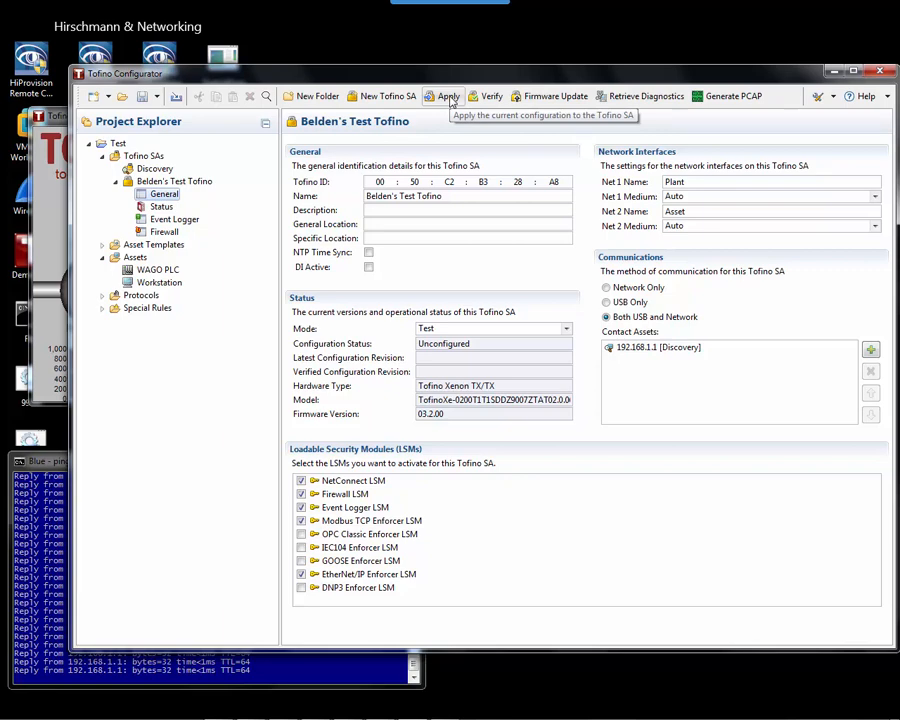
Save the project as Test.tpf and apply its configuration to the Tofino SA via Network.
{"action": "left_click", "coordinate": [448, 98]}
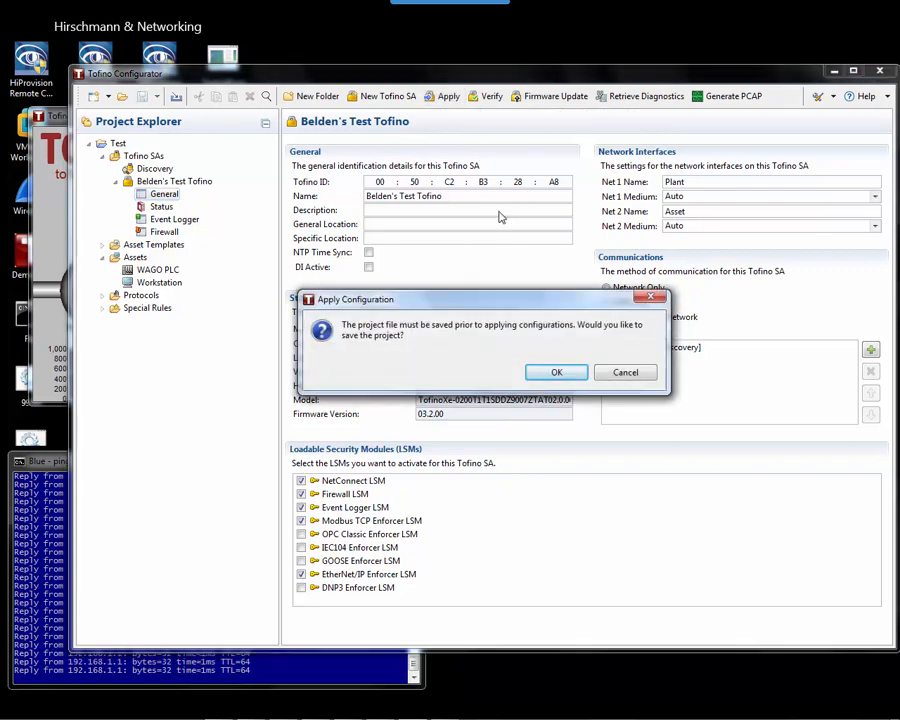
{"action": "left_click", "coordinate": [558, 373]}
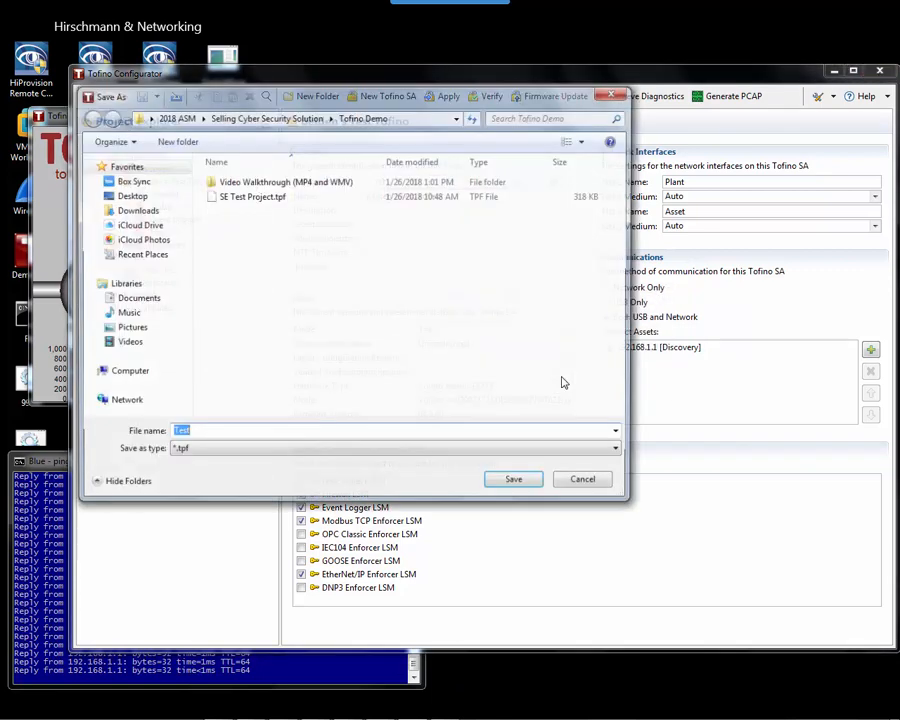
{"action": "left_click_drag", "start_coordinate": [394, 96], "coordinate": [635, 25]}
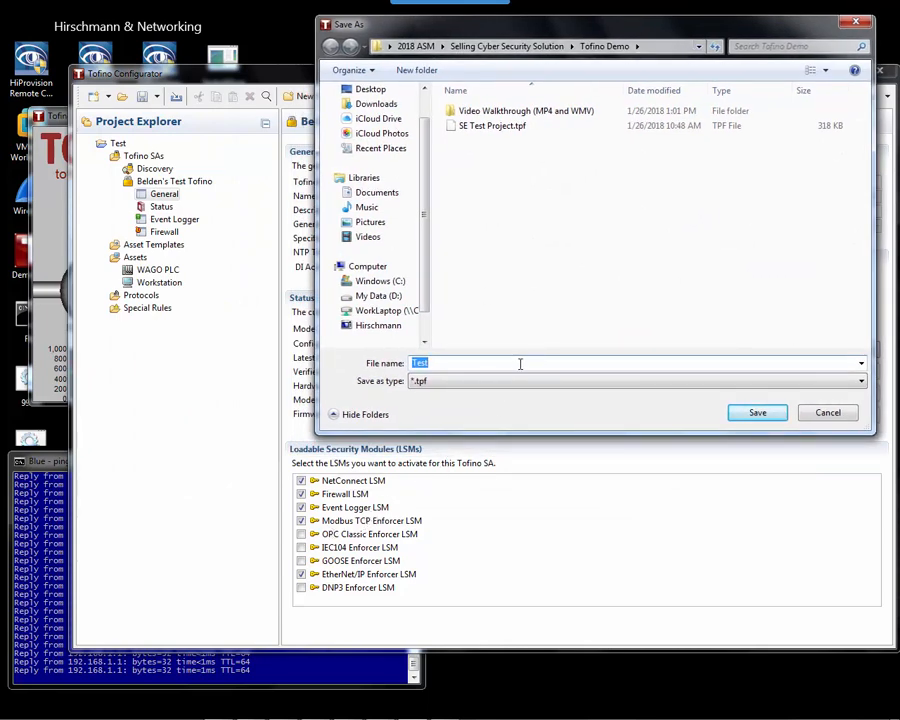
{"action": "left_click", "coordinate": [766, 418]}
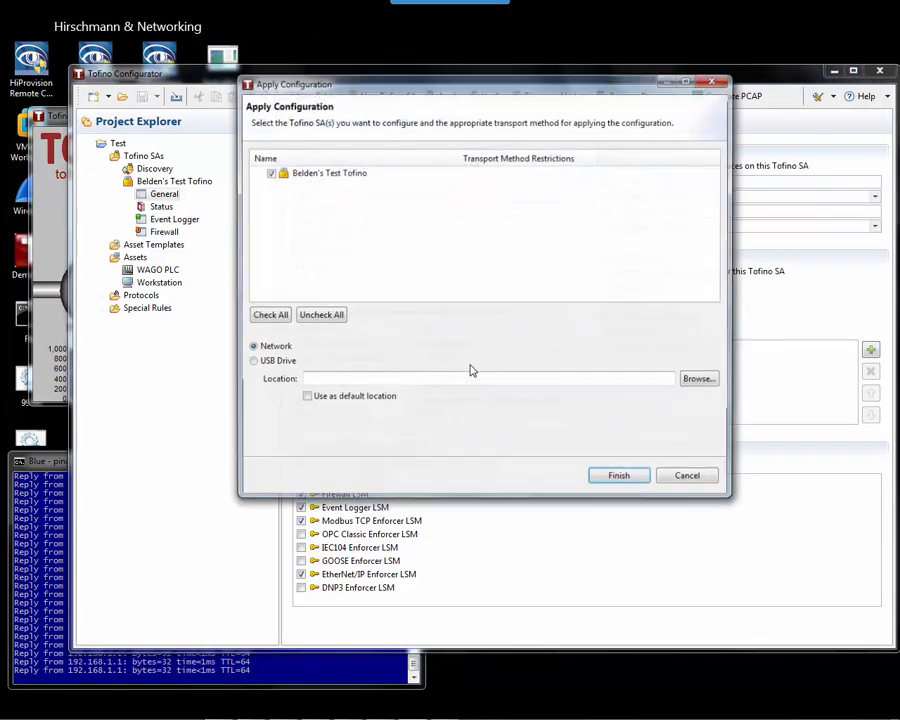
{"action": "left_click", "coordinate": [621, 479]}
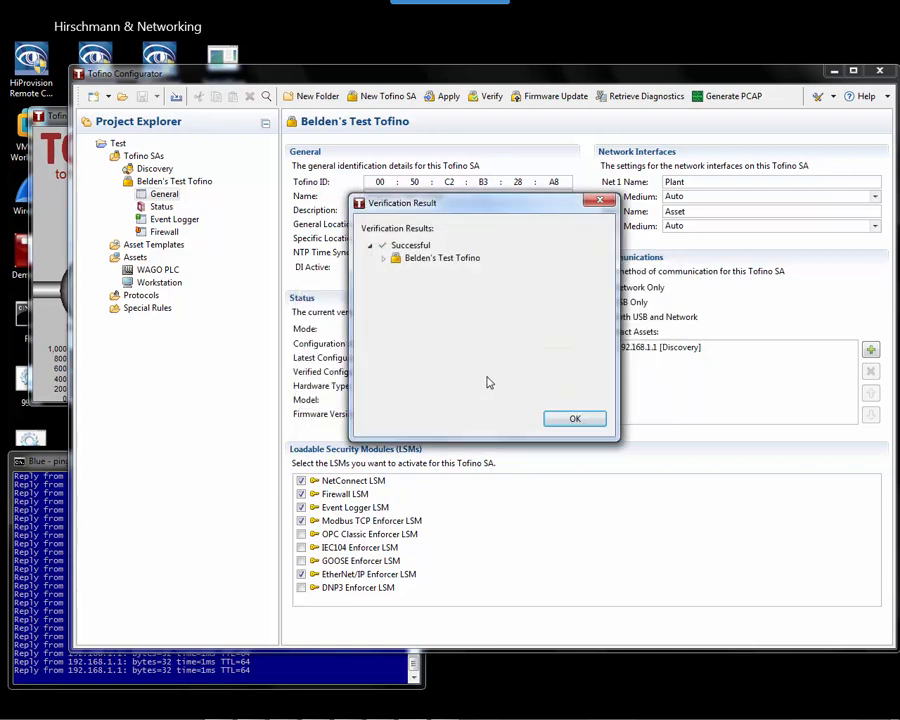
Expand Belden's Test Tofino in Verification Result to show firmware 03.2.00, TEST mode, revision 2.
{"action": "left_click", "coordinate": [384, 259]}
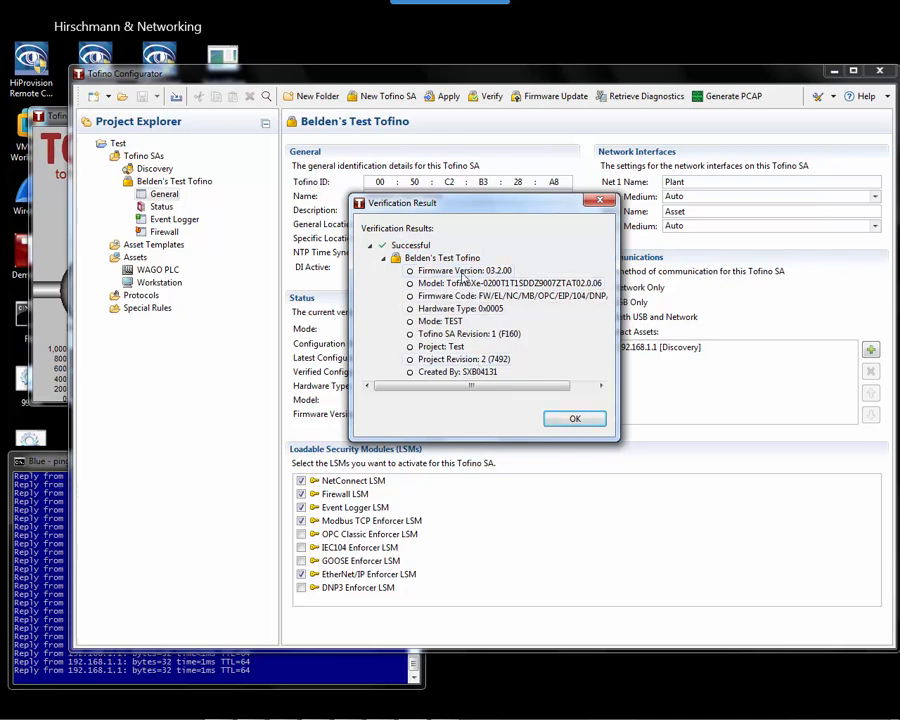
Move the Verification Result dialog aside to compare with the Status panel, then close it.
{"action": "left_click_drag", "start_coordinate": [452, 204], "coordinate": [707, 261]}
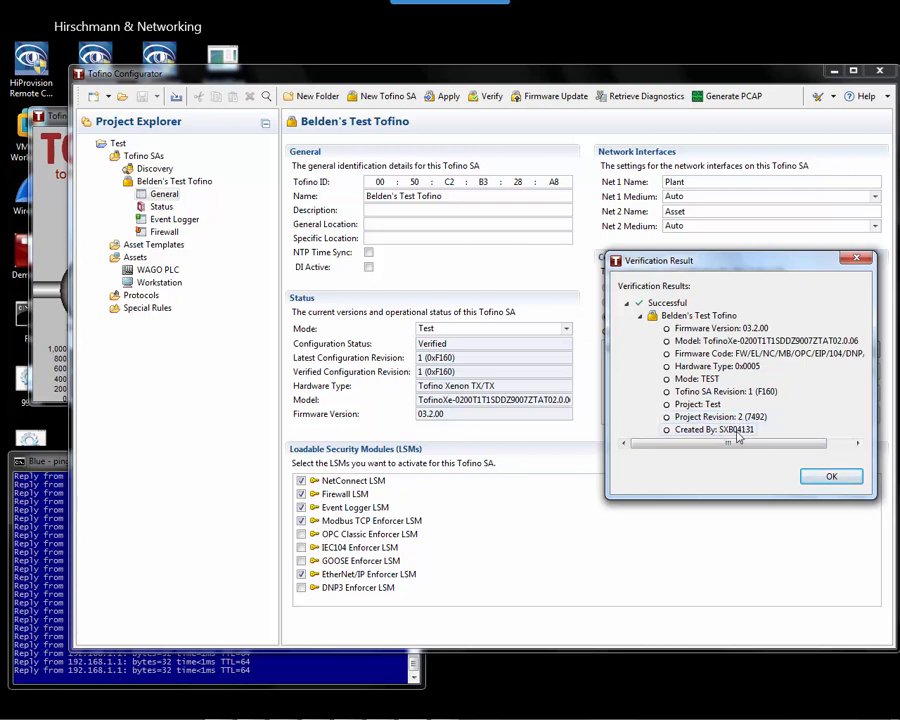
{"action": "left_click", "coordinate": [828, 480]}
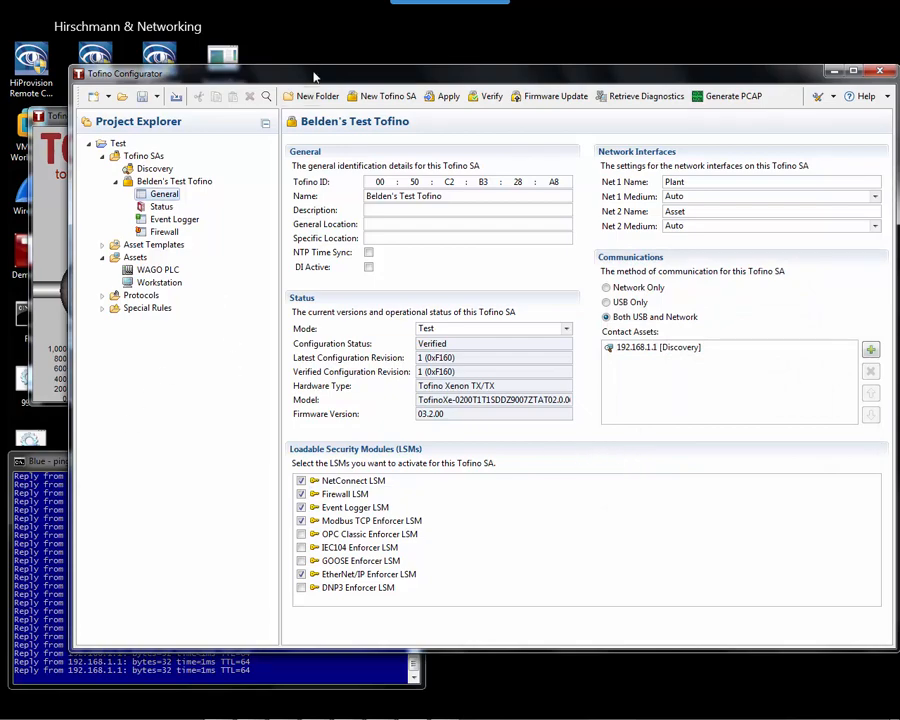
Bring the chemical blending HMI forward and toggle the right pump.
{"action": "left_click_drag", "start_coordinate": [215, 73], "coordinate": [369, 63]}
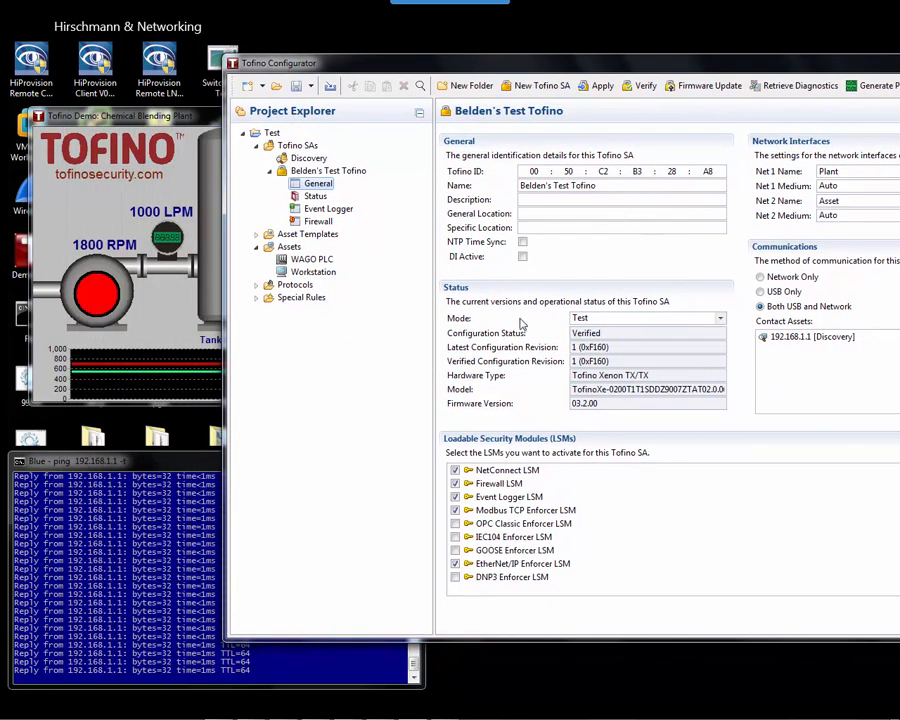
{"action": "left_click", "coordinate": [150, 118]}
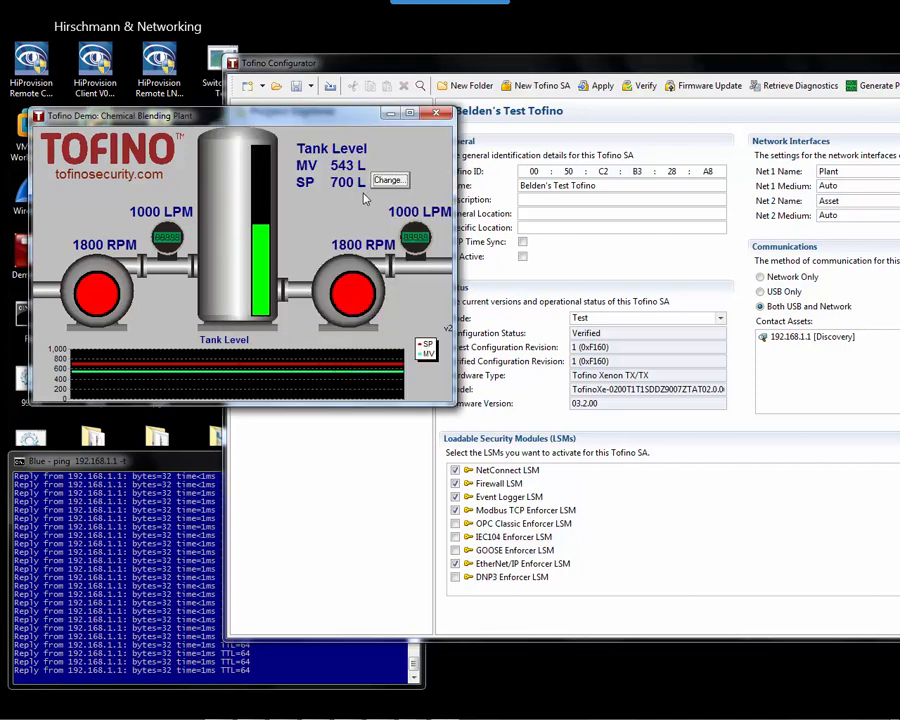
{"action": "left_click", "coordinate": [360, 297]}
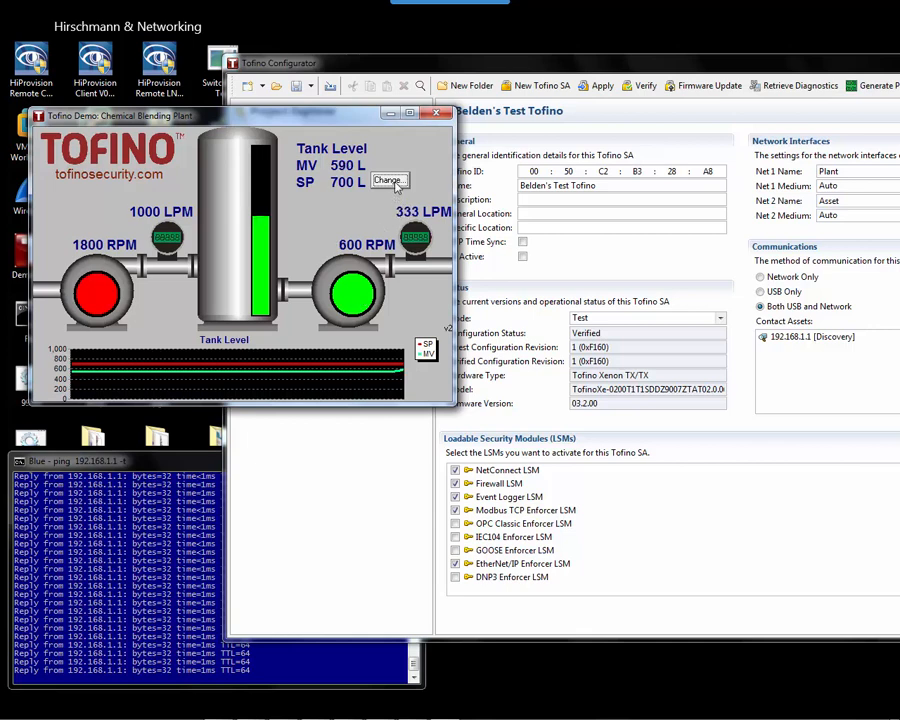
Lower the tank set point to 500 L, check the ping console, and return to the configurator.
{"action": "left_click", "coordinate": [389, 180]}
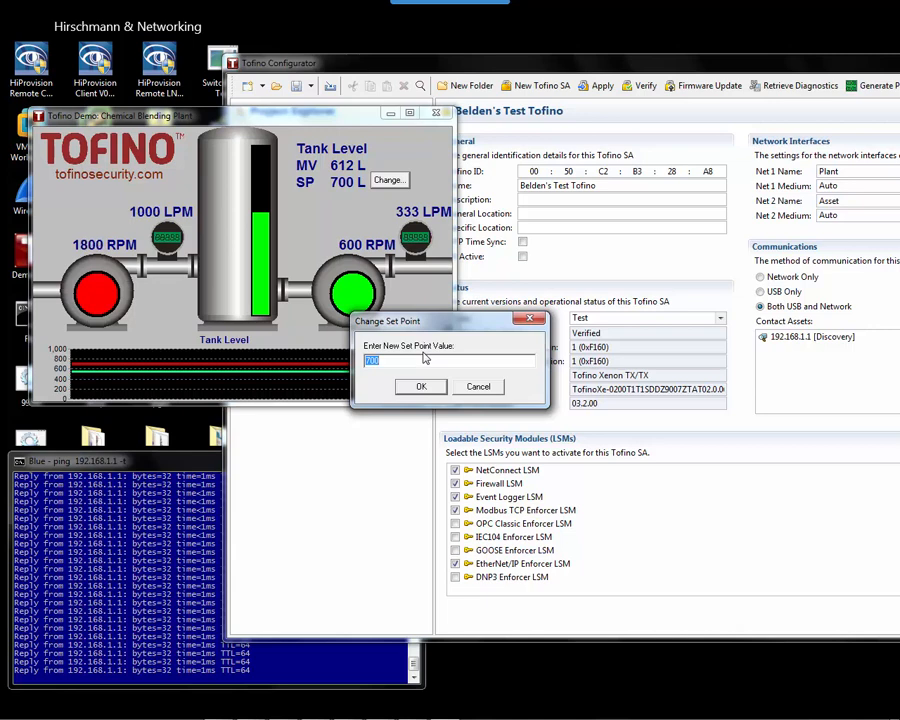
{"action": "type", "text": "500"}
{"action": "left_click", "coordinate": [421, 386]}
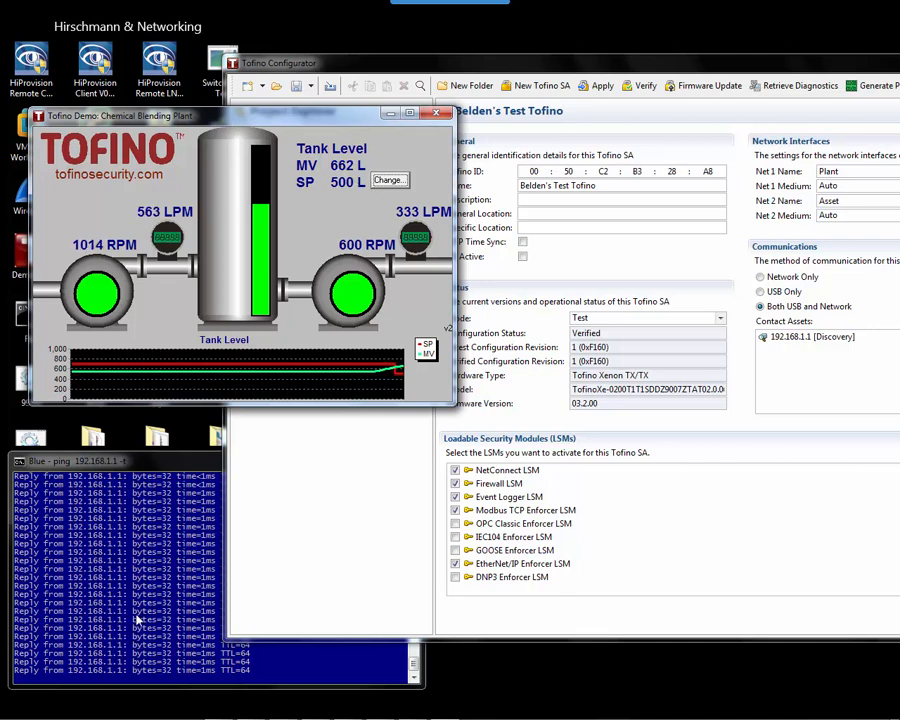
{"action": "left_click", "coordinate": [180, 630]}
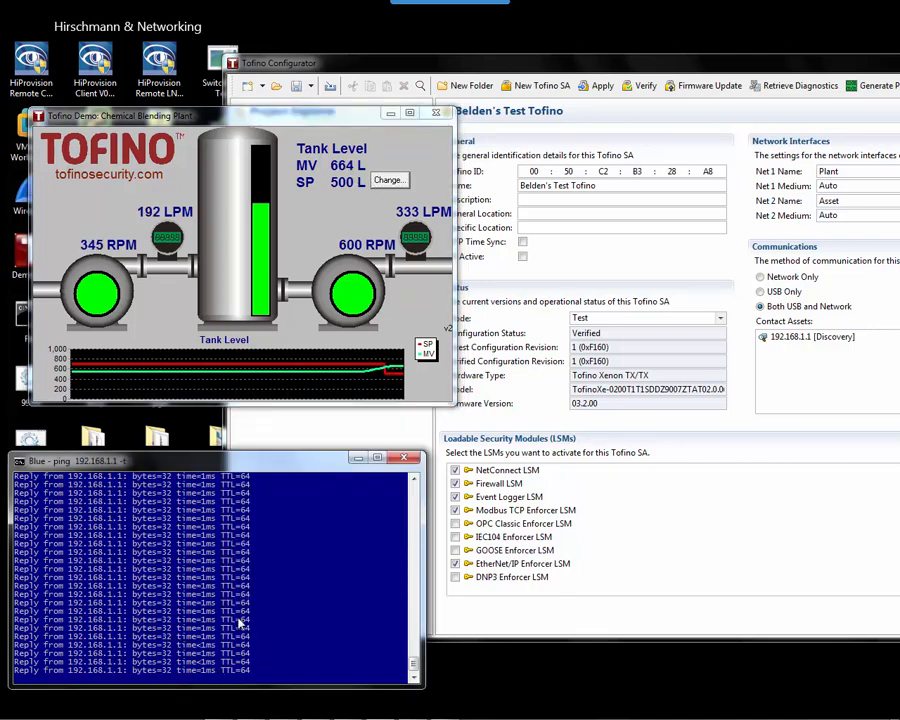
{"action": "left_click", "coordinate": [494, 156]}
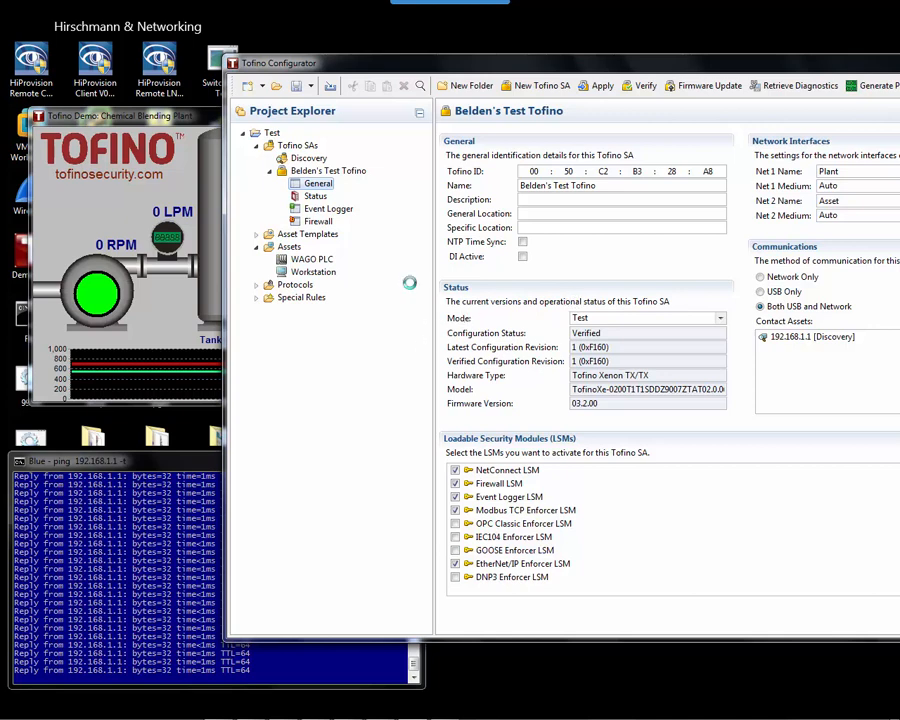
Open Belden's Test Tofino's Event Logger, widen its window and scroll the TEST-mode syslog entries.
{"action": "left_click", "coordinate": [312, 222]}
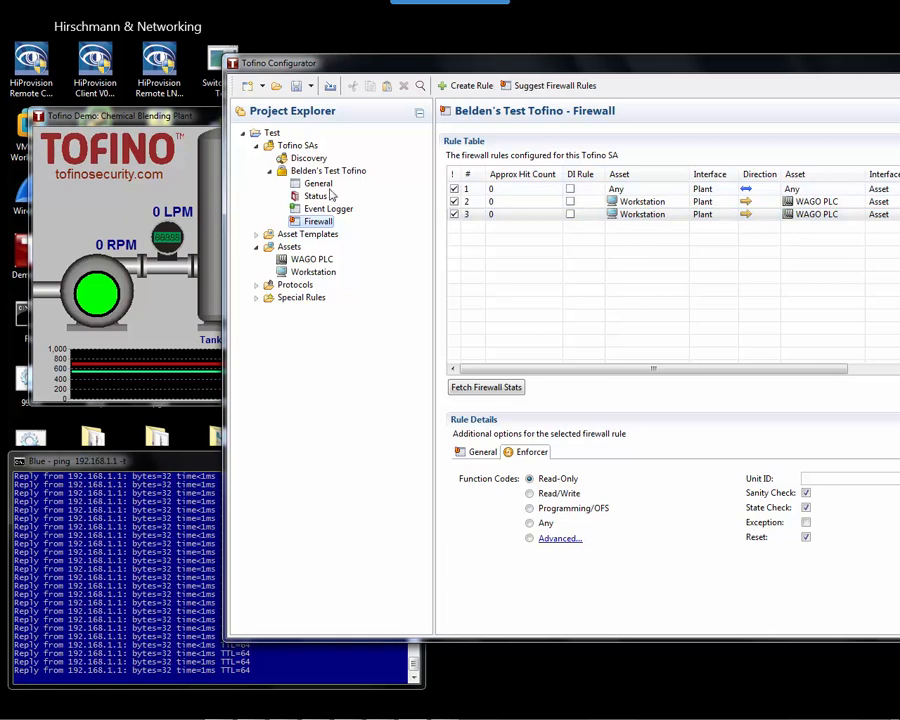
{"action": "left_click", "coordinate": [322, 209]}
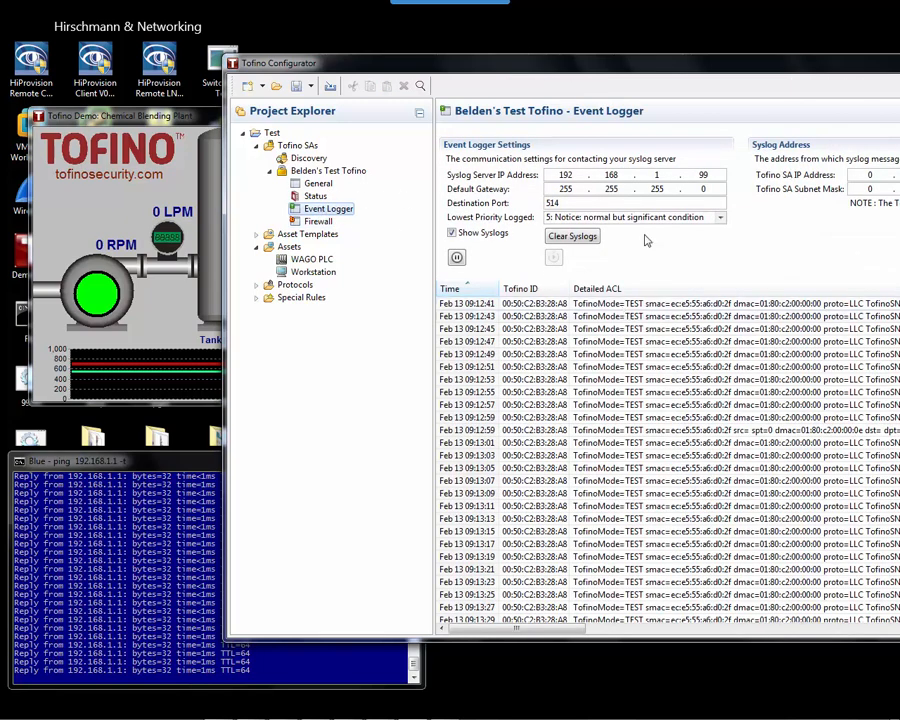
{"action": "left_click_drag", "start_coordinate": [617, 70], "coordinate": [400, 57]}
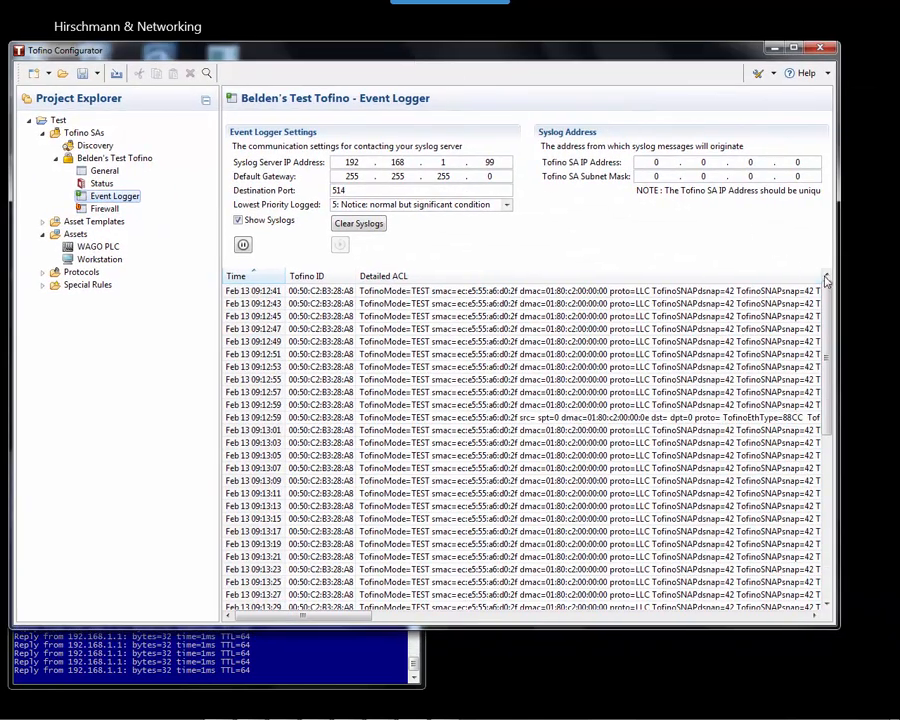
{"action": "left_click_drag", "start_coordinate": [839, 268], "coordinate": [871, 264]}
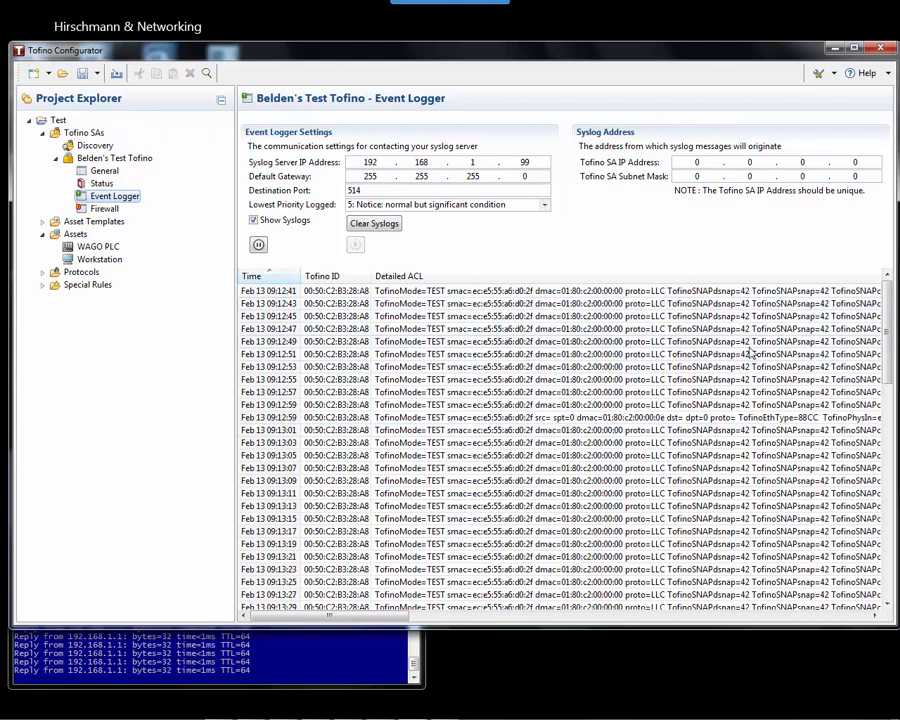
{"action": "mouse_move", "coordinate": [886, 330]}
{"action": "left_mouse_down"}
{"action": "mouse_move", "coordinate": [876, 572]}
{"action": "mouse_move", "coordinate": [884, 330]}
{"action": "left_mouse_up"}
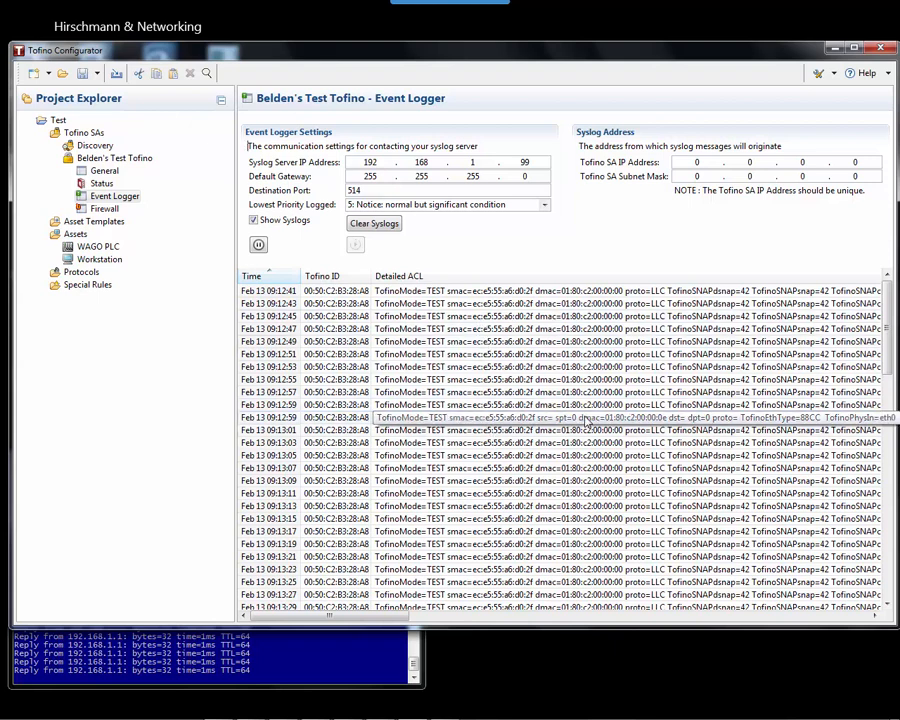
{"action": "right_click", "coordinate": [590, 421]}
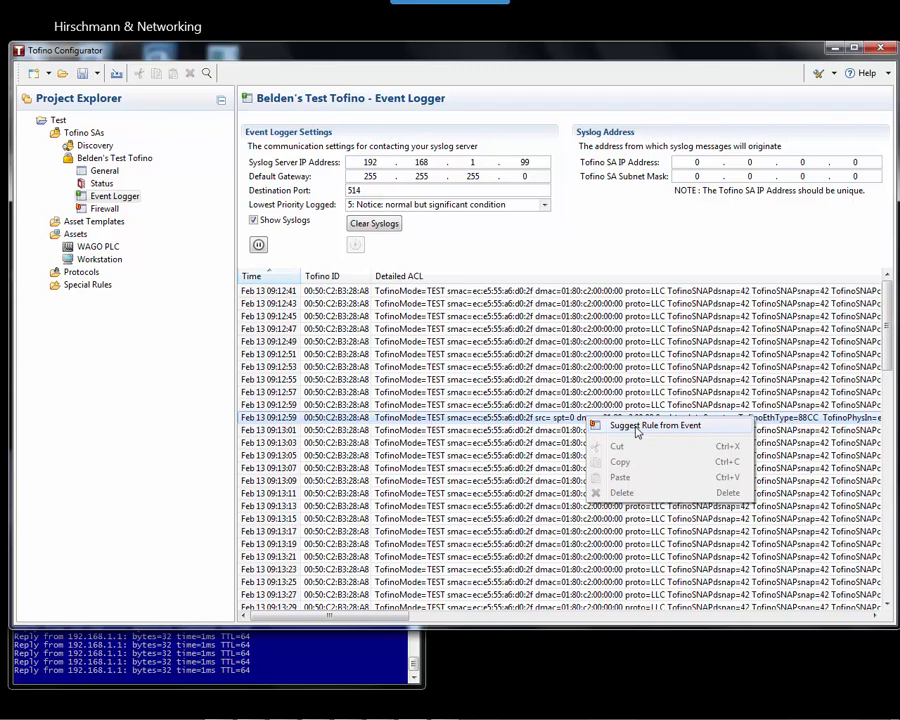
{"action": "left_click", "coordinate": [649, 428]}
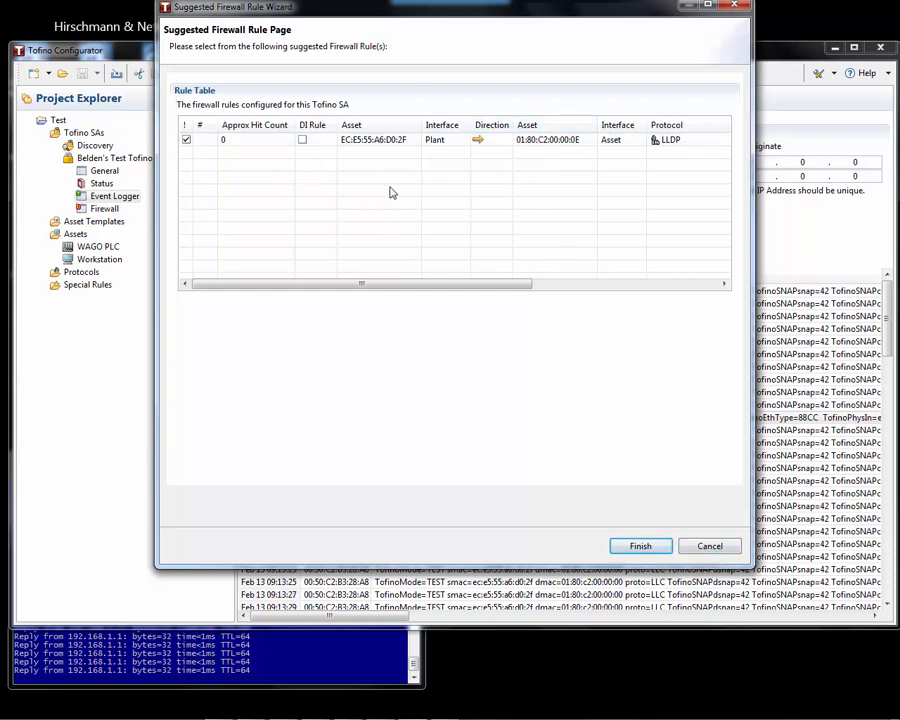
{"action": "left_click", "coordinate": [738, 8]}
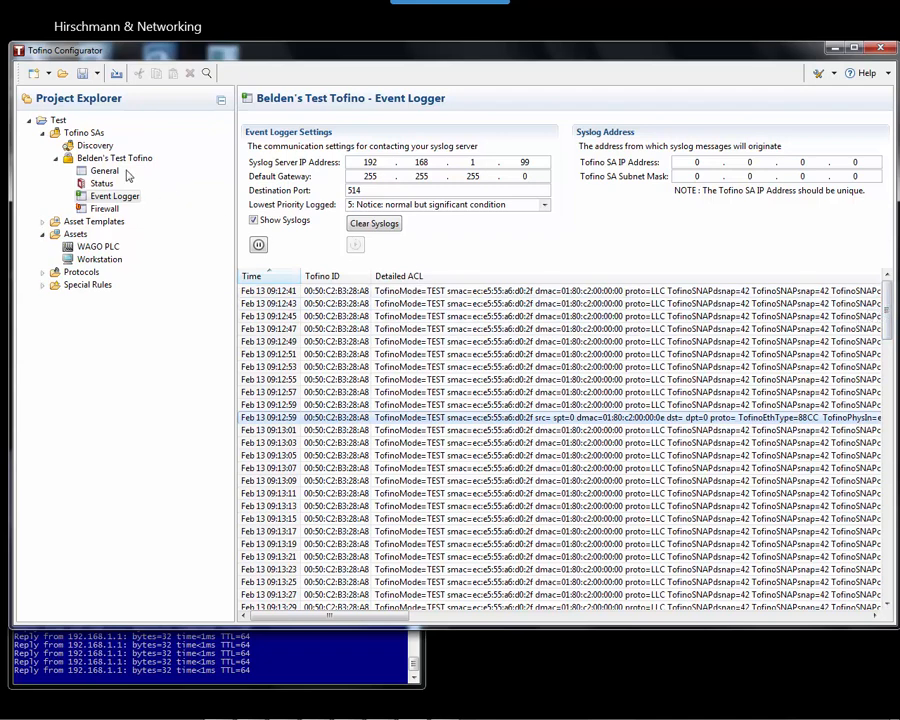
{"action": "left_click_drag", "start_coordinate": [150, 46], "coordinate": [363, 63]}
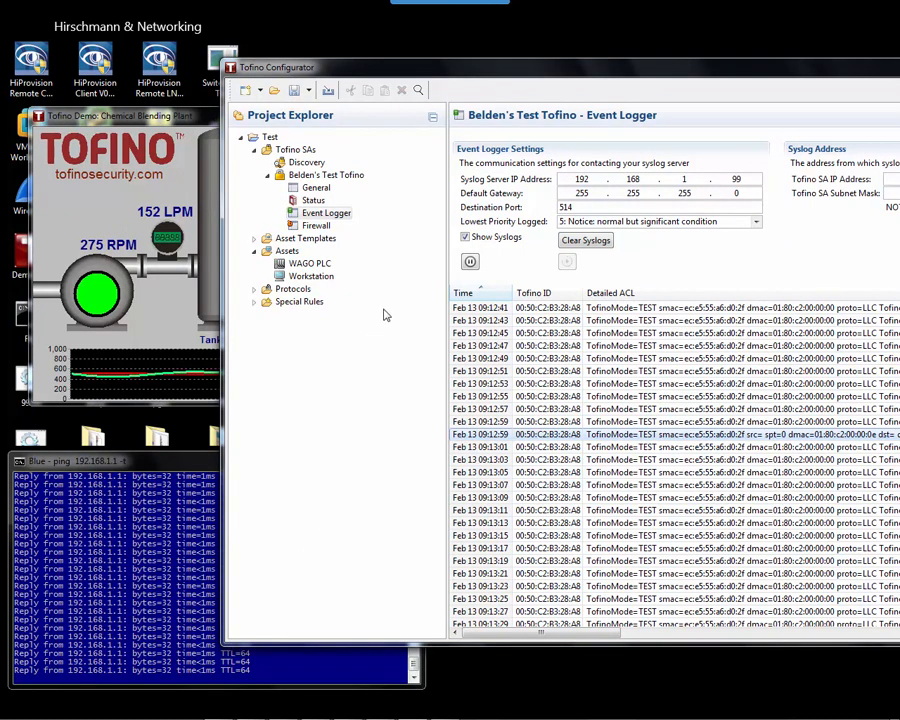
Set Mode to Operational, save and apply the configuration, then bring the HMI and ping console forward.
{"action": "left_click", "coordinate": [316, 188]}
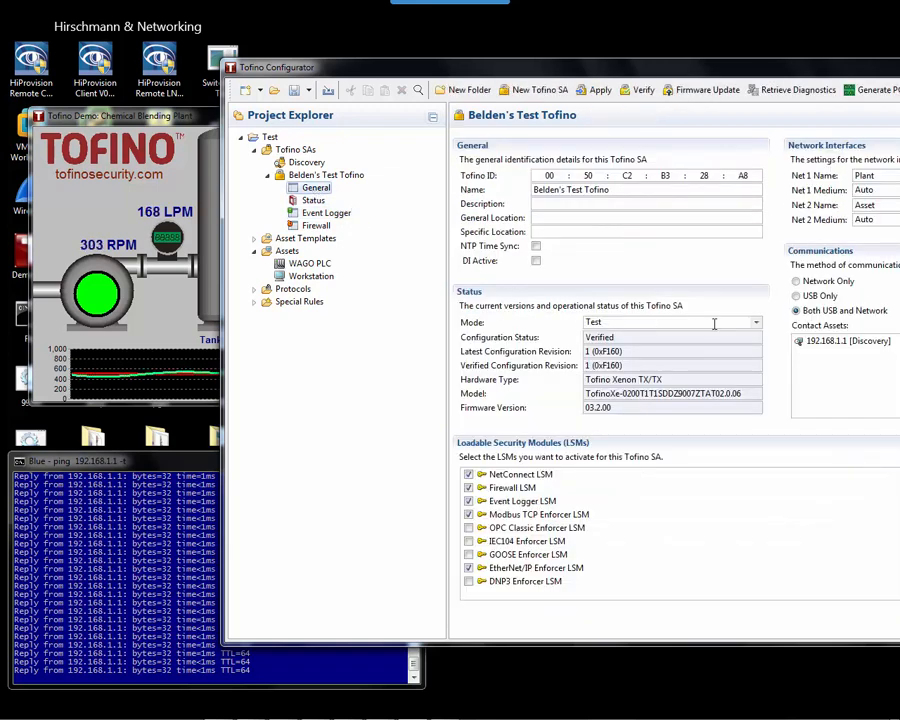
{"action": "left_click", "coordinate": [757, 323]}
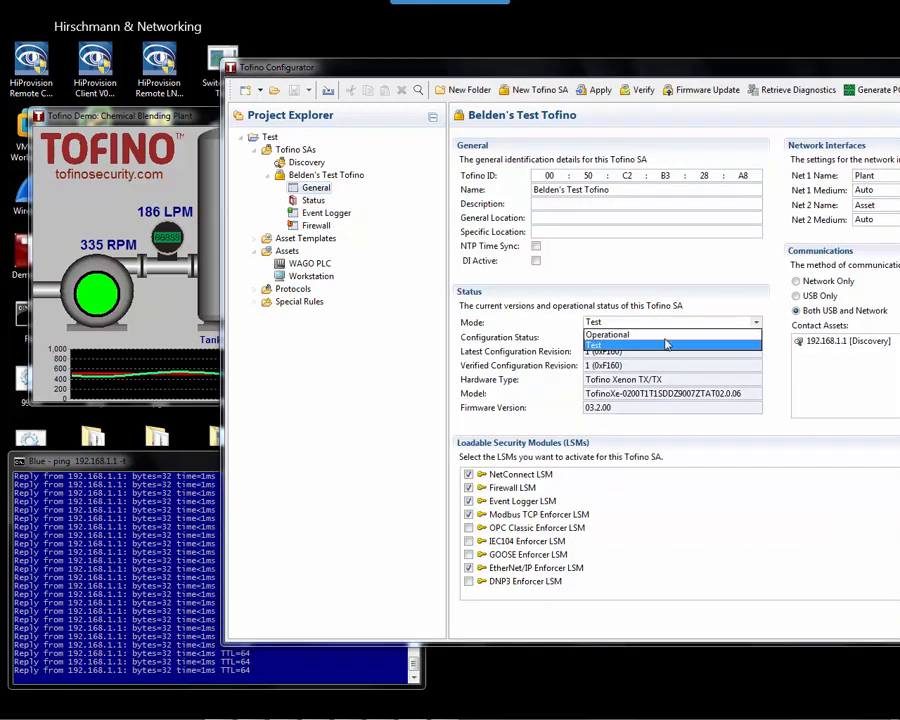
{"action": "left_click", "coordinate": [615, 335]}
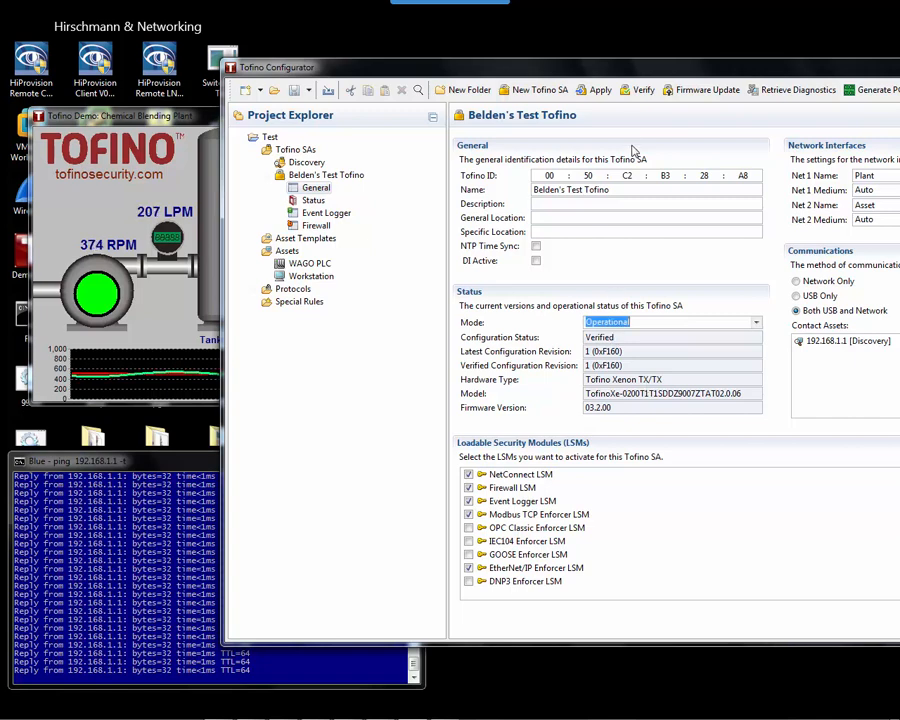
{"action": "left_click", "coordinate": [596, 89]}
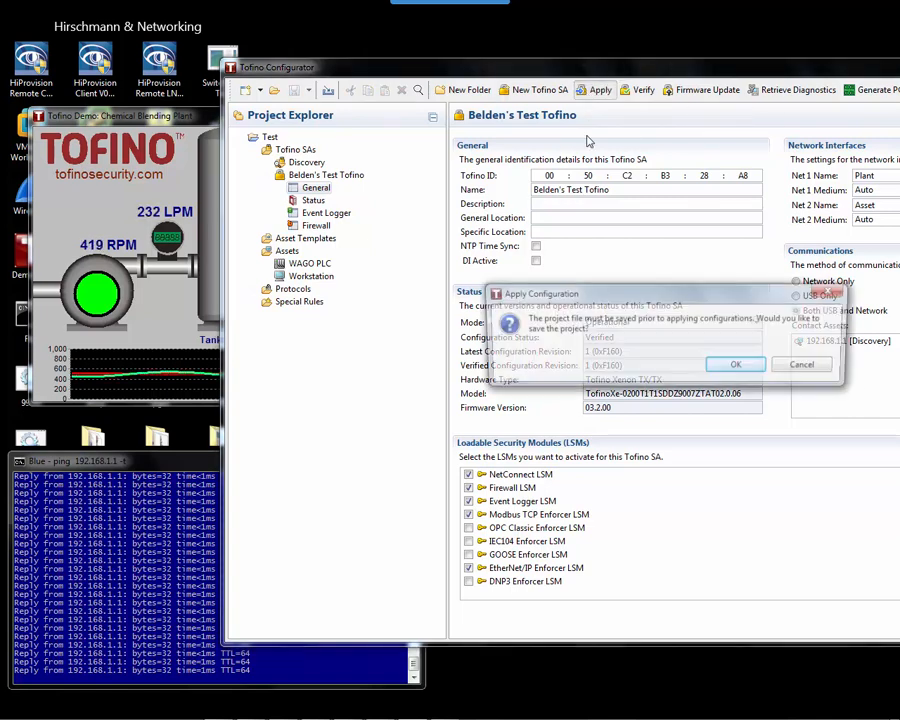
{"action": "left_click", "coordinate": [740, 366]}
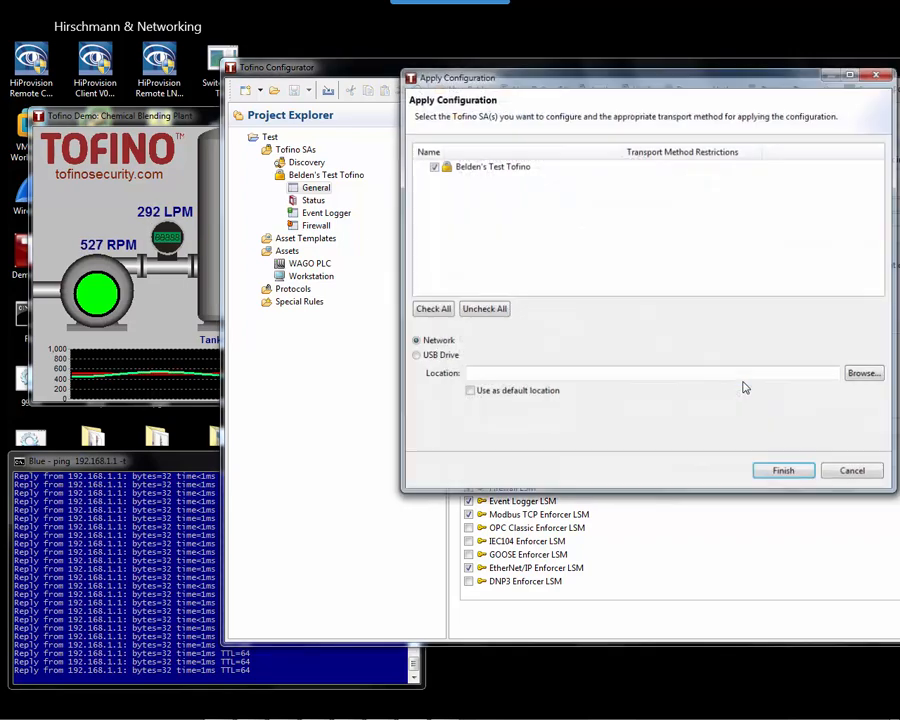
{"action": "left_click", "coordinate": [781, 471]}
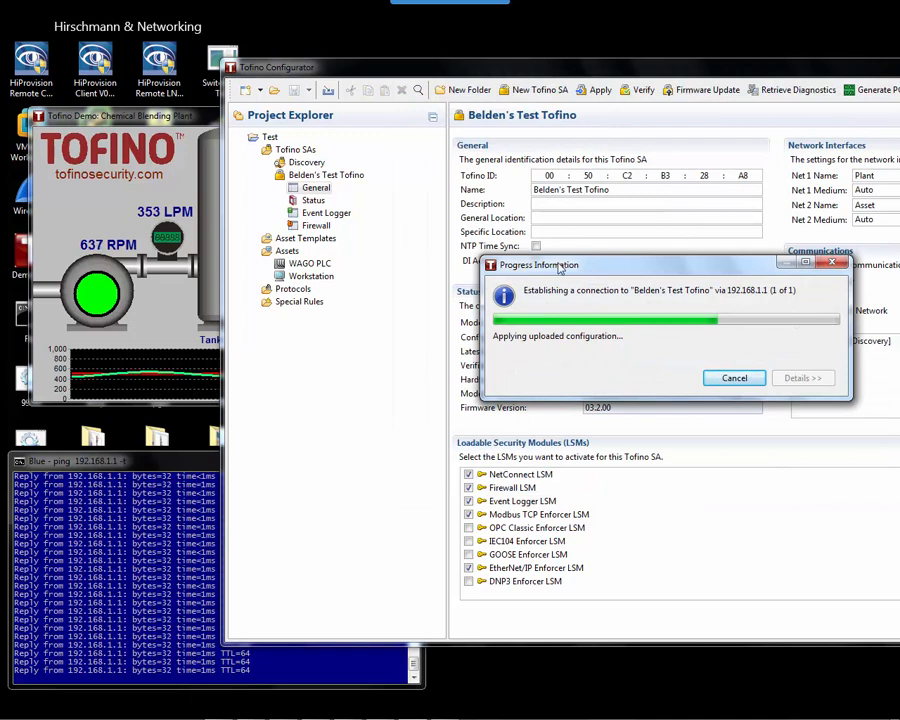
{"action": "left_click", "coordinate": [165, 385]}
{"action": "left_click", "coordinate": [157, 543]}
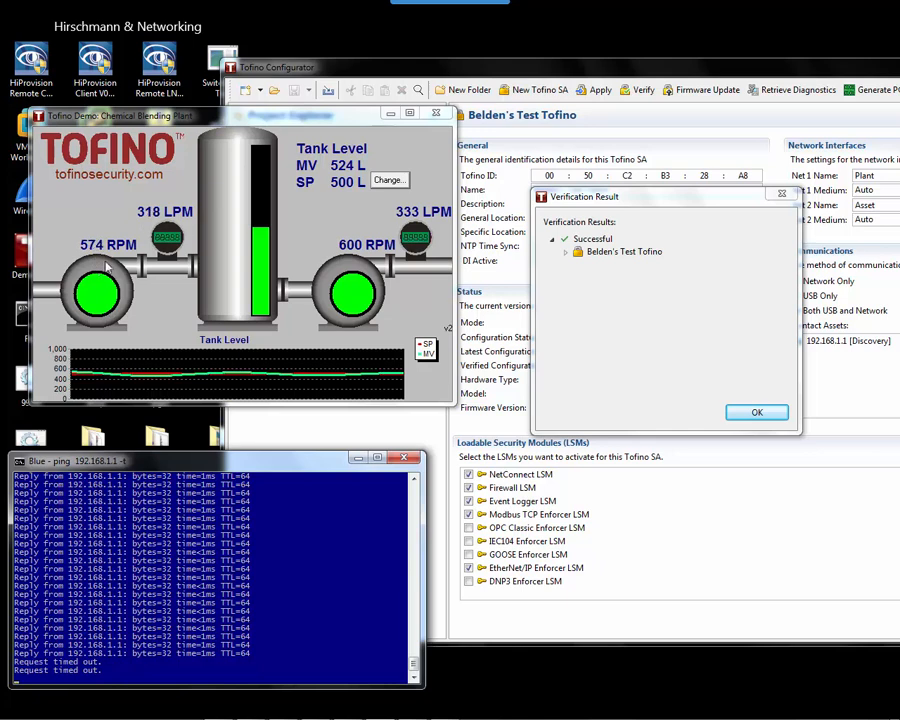
{"action": "left_click", "coordinate": [389, 180]}
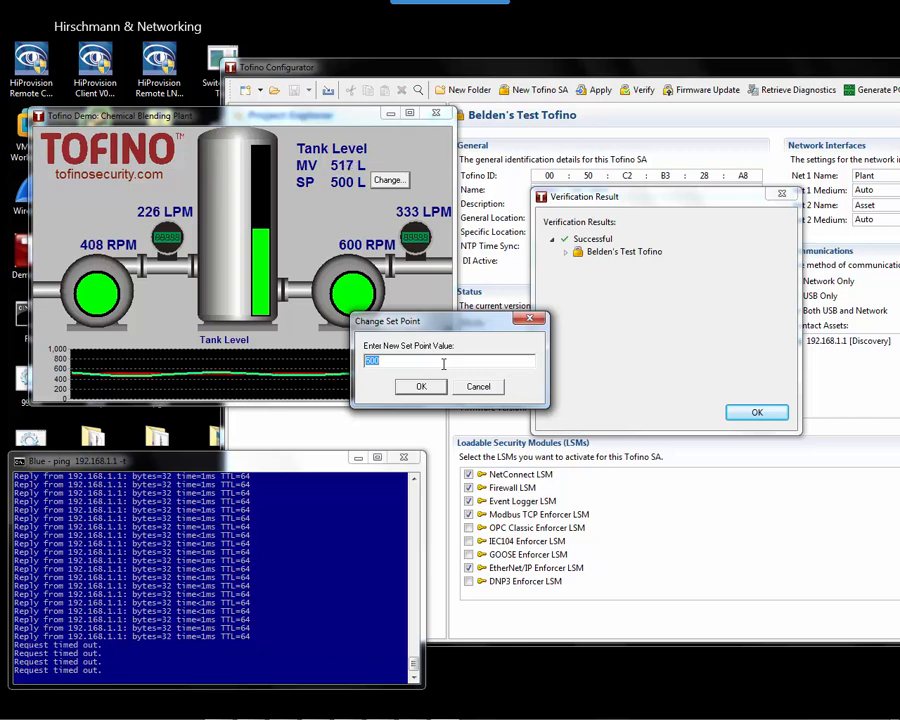
{"action": "type", "text": "80"}
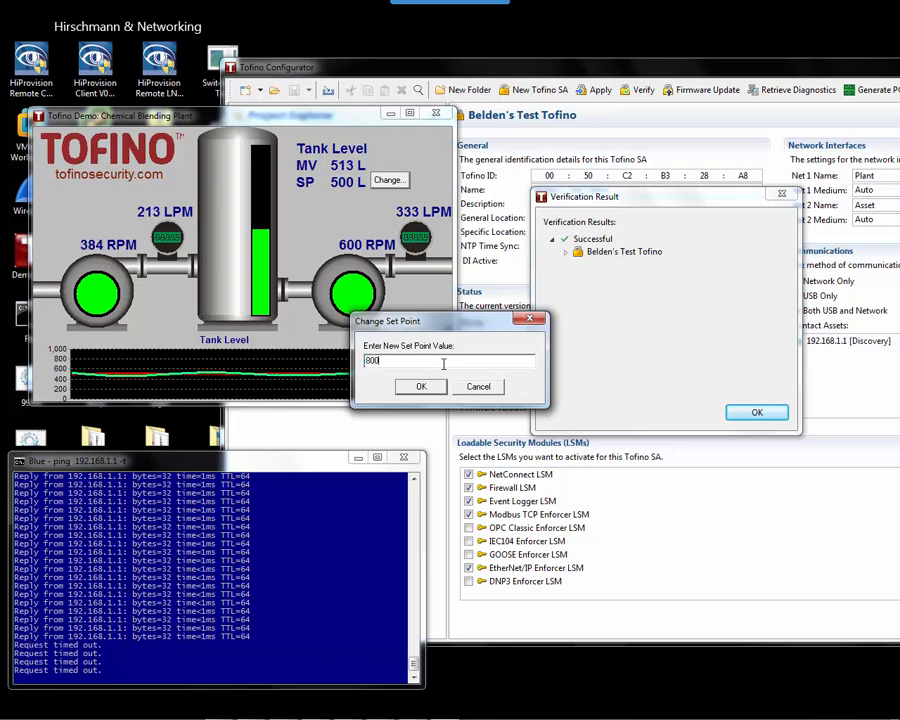
{"action": "left_click", "coordinate": [410, 388]}
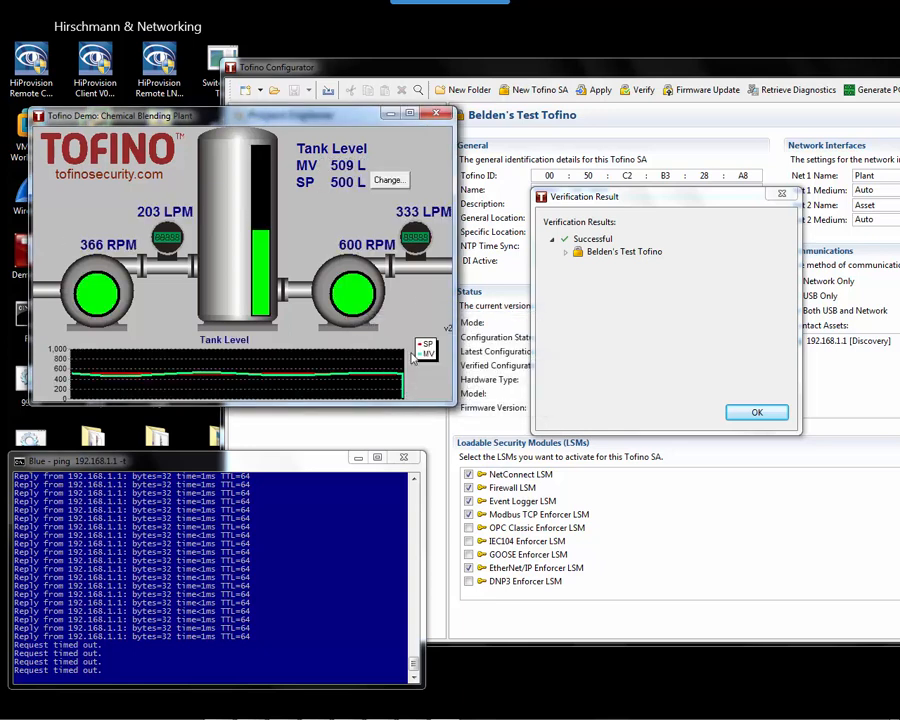
{"action": "left_click", "coordinate": [388, 182]}
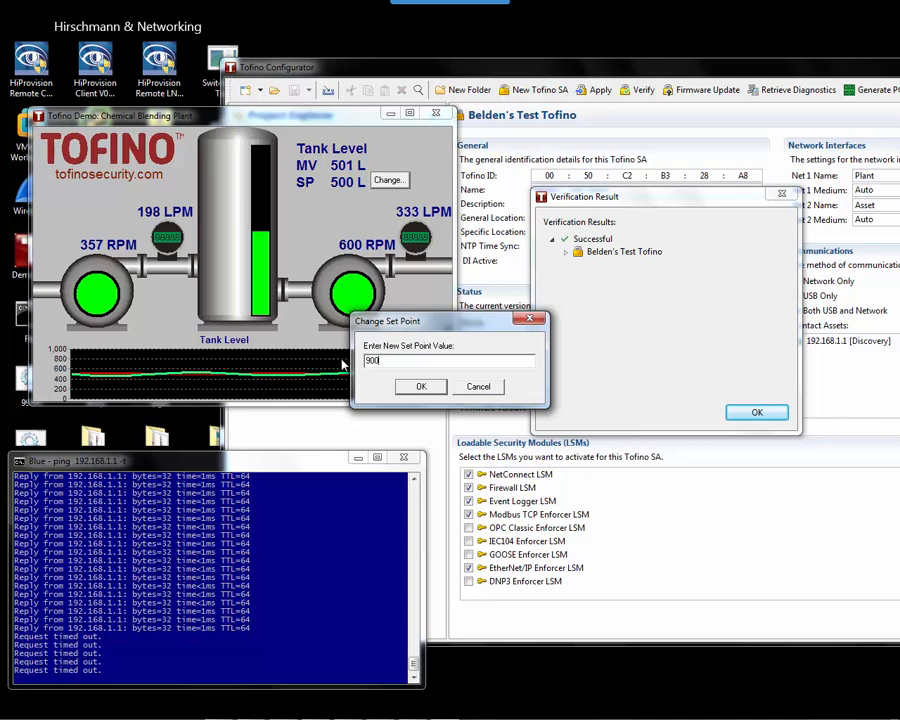
{"action": "key", "text": "Return"}
{"action": "left_click", "coordinate": [388, 180]}
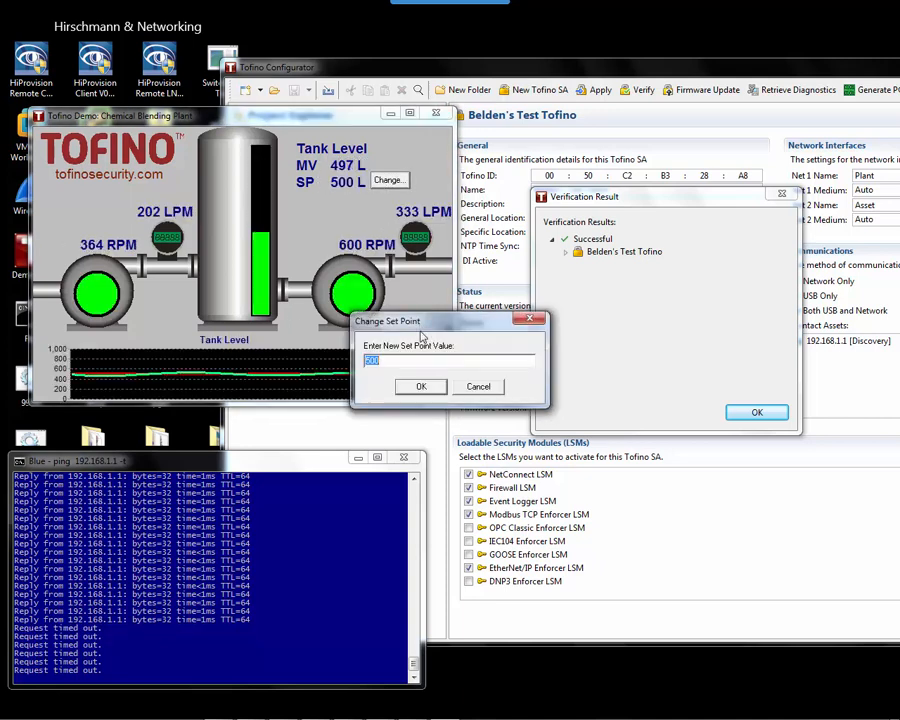
{"action": "key", "text": "Return"}
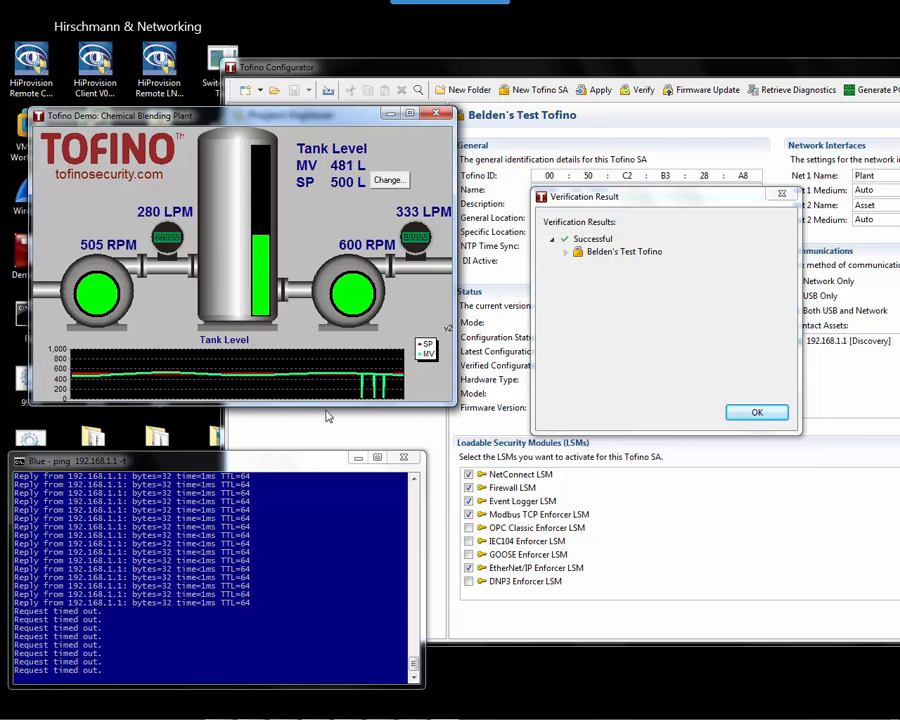
Dismiss the successful verification result and browse the Common Industrial protocols in the Protocols library.
{"action": "left_click", "coordinate": [756, 411]}
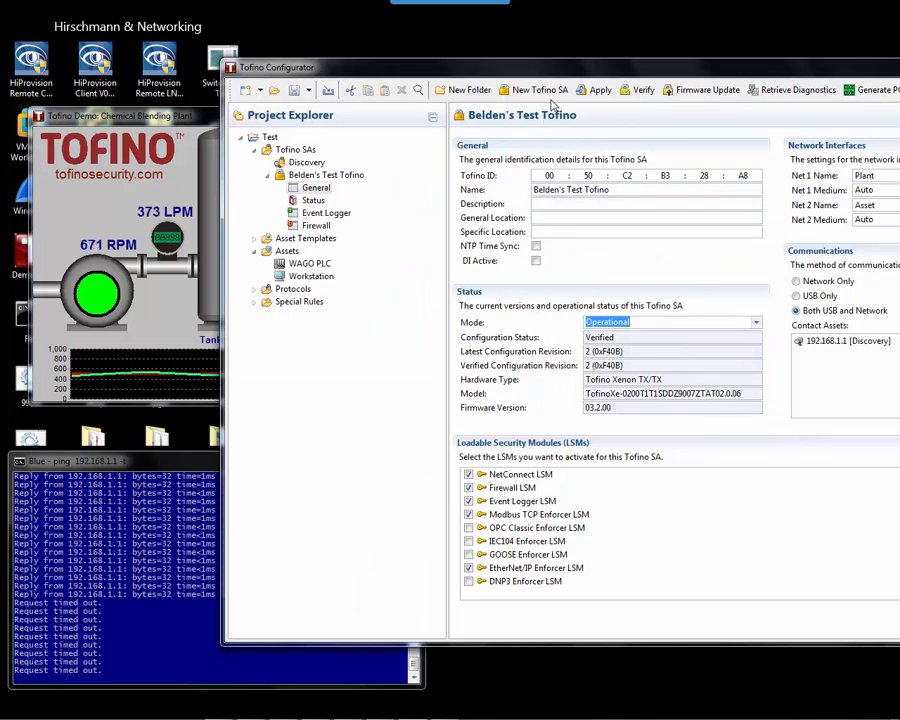
{"action": "left_click_drag", "start_coordinate": [553, 62], "coordinate": [340, 63]}
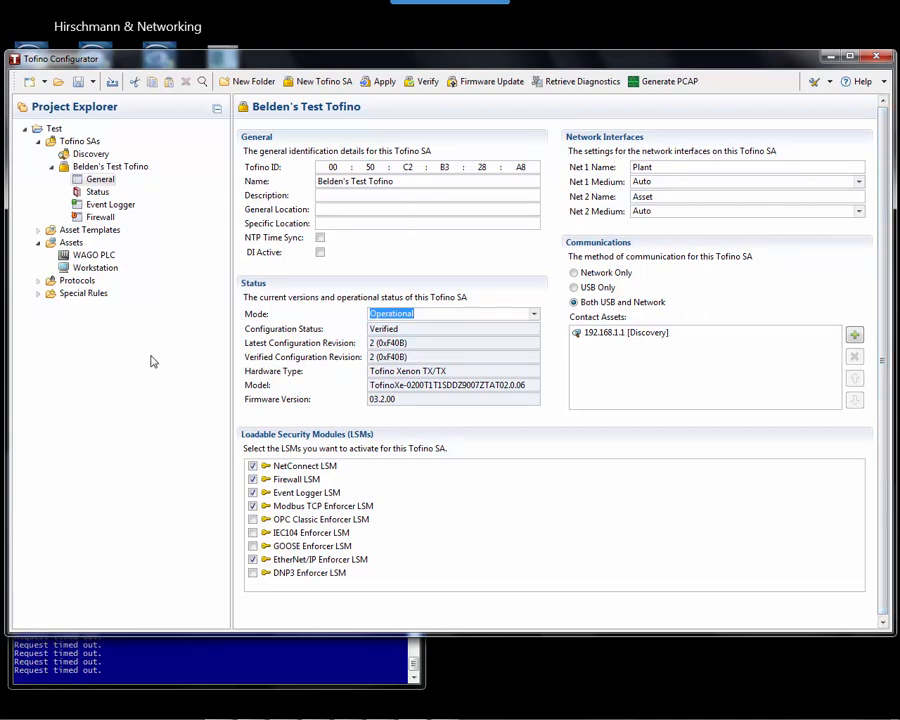
{"action": "left_click", "coordinate": [38, 282]}
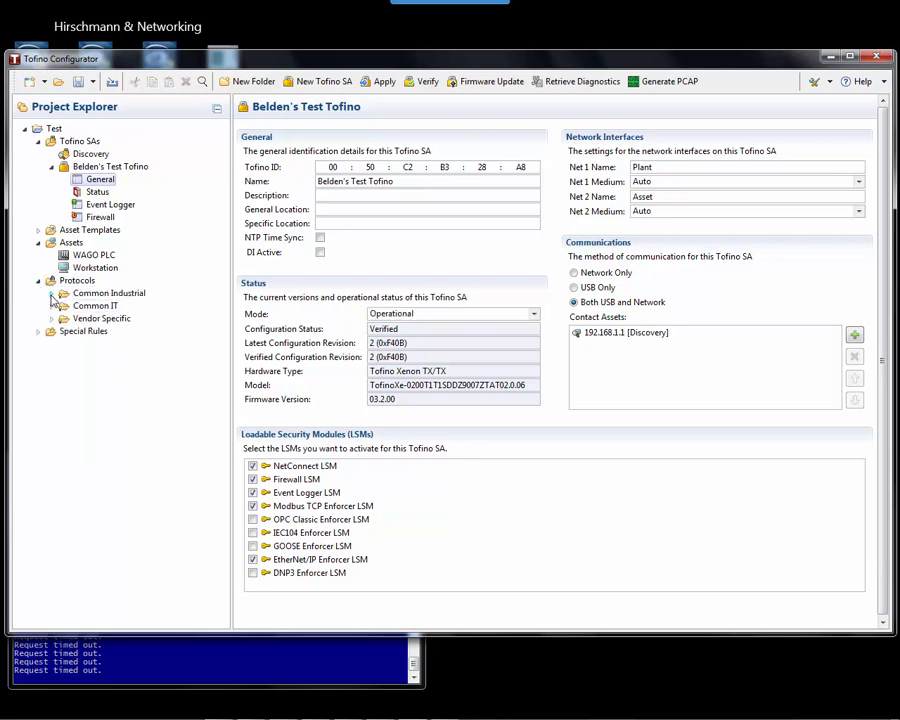
{"action": "left_click", "coordinate": [51, 293]}
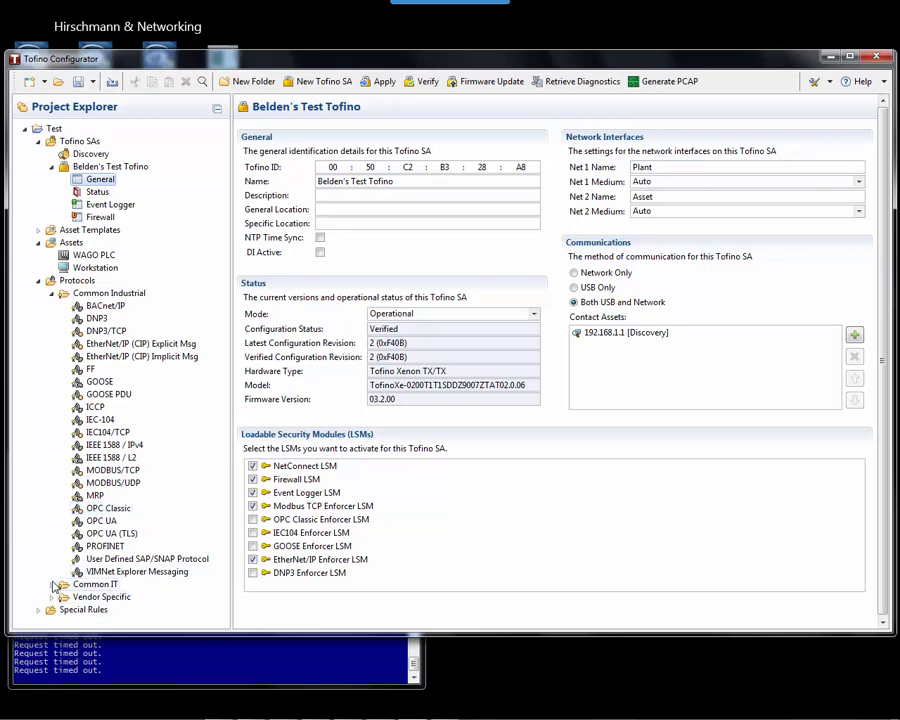
{"action": "left_click", "coordinate": [52, 293]}
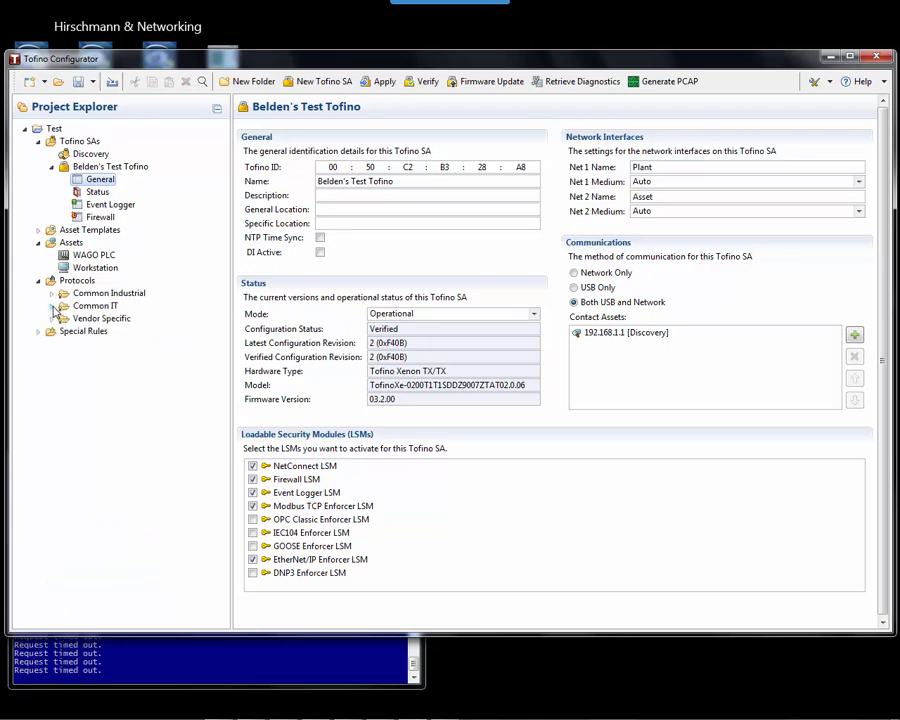
Browse the Common IT and Vendor Specific > Rockwell protocols, then collapse the Protocols library.
{"action": "left_click", "coordinate": [52, 304]}
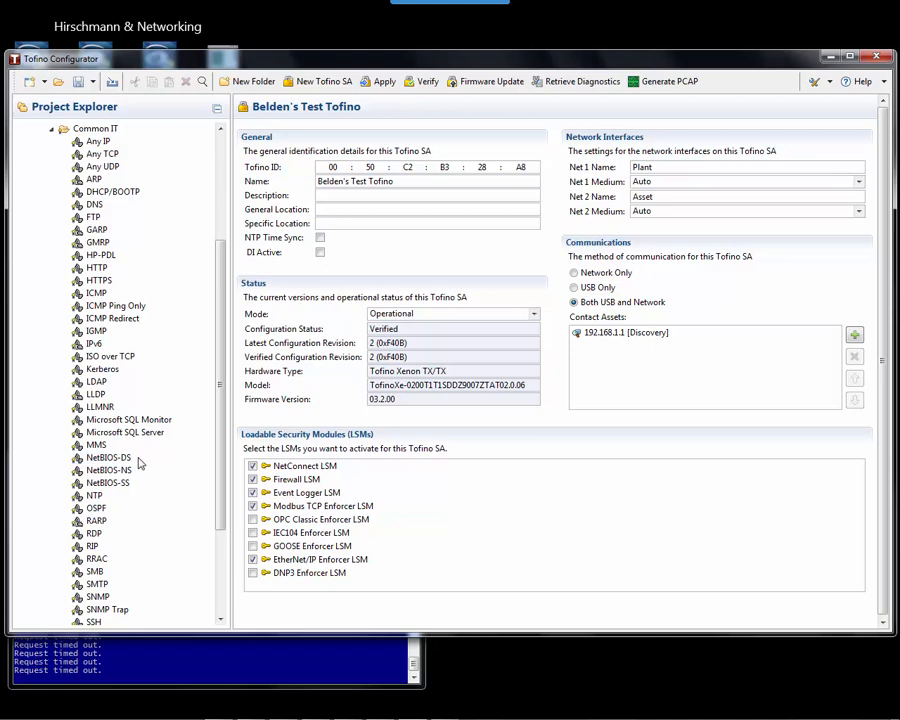
{"action": "left_click", "coordinate": [54, 130]}
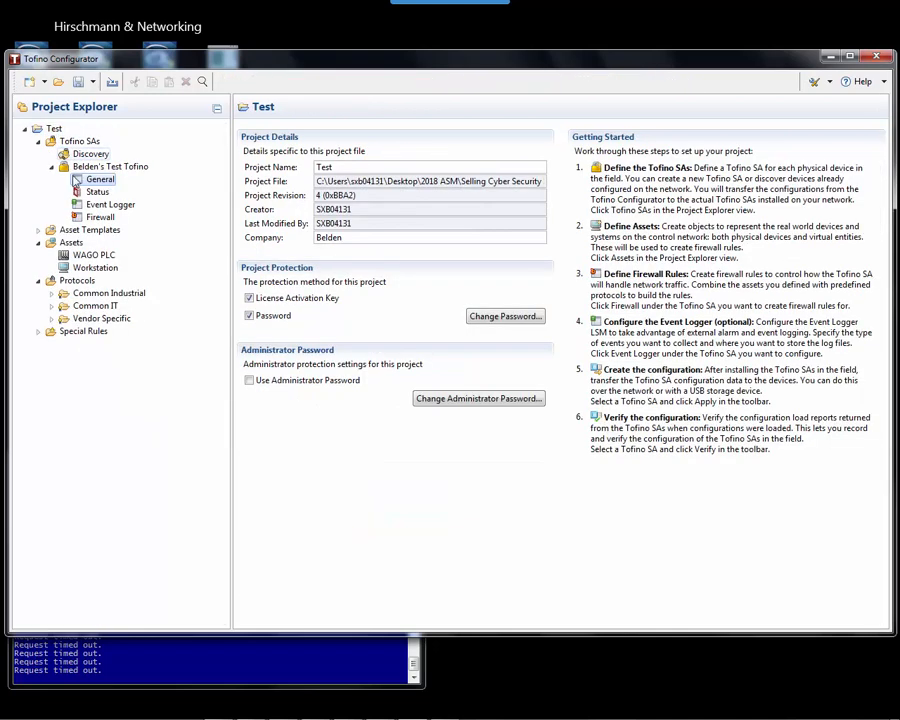
{"action": "left_click", "coordinate": [52, 320]}
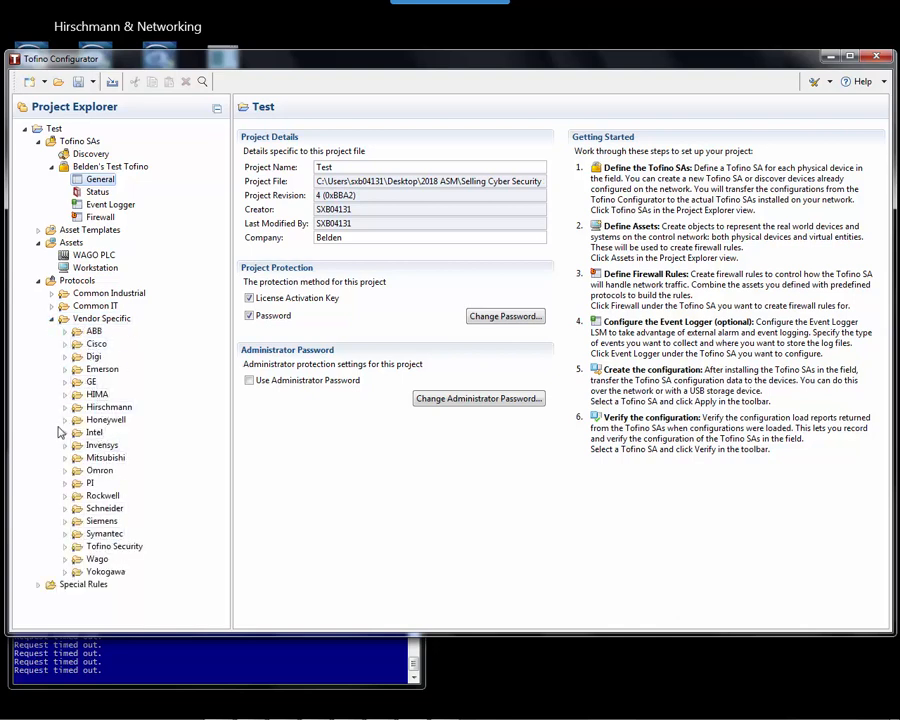
{"action": "left_click", "coordinate": [64, 495]}
{"action": "scroll", "coordinate": [160, 420], "scroll_direction": "down", "scroll_amount": 1}
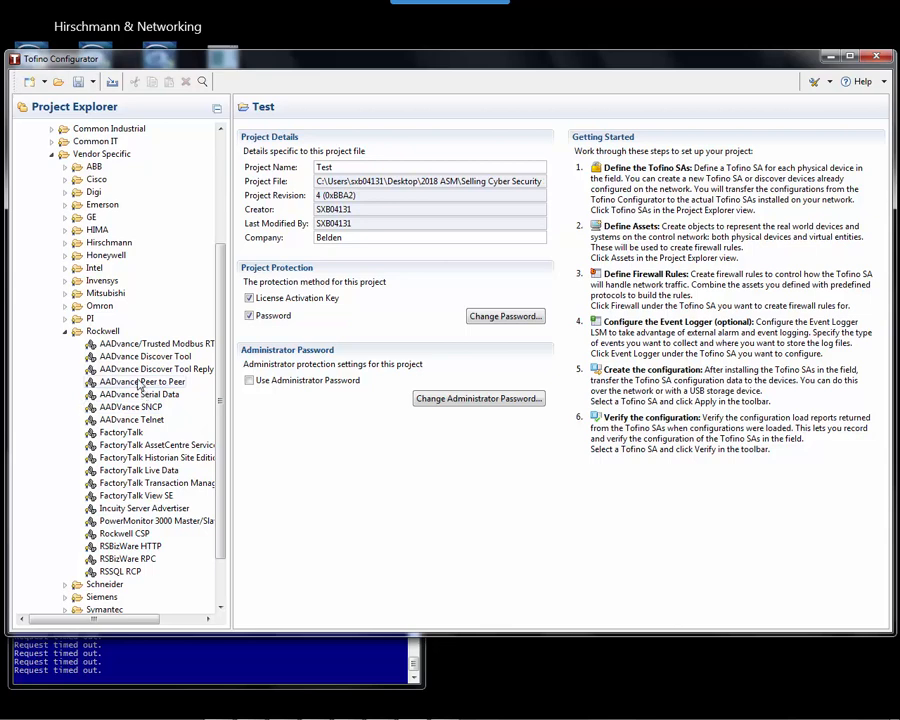
{"action": "left_click", "coordinate": [63, 333]}
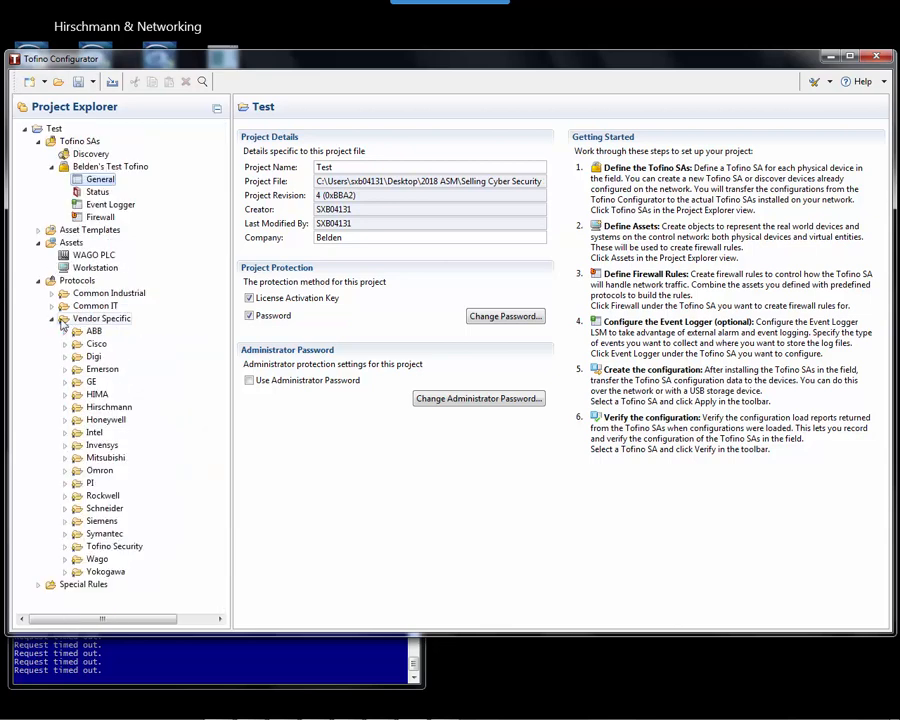
{"action": "left_click", "coordinate": [38, 281]}
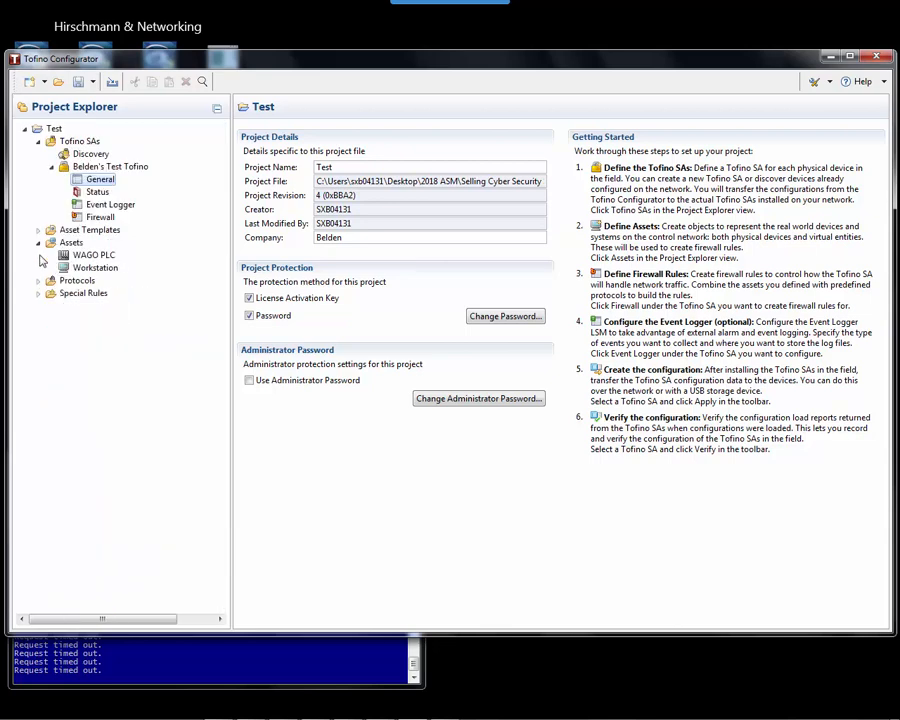
View the Rockwell ControlLogix 1756-EN2TSC asset template's rule profiles, then collapse the template folders.
{"action": "left_click", "coordinate": [38, 230]}
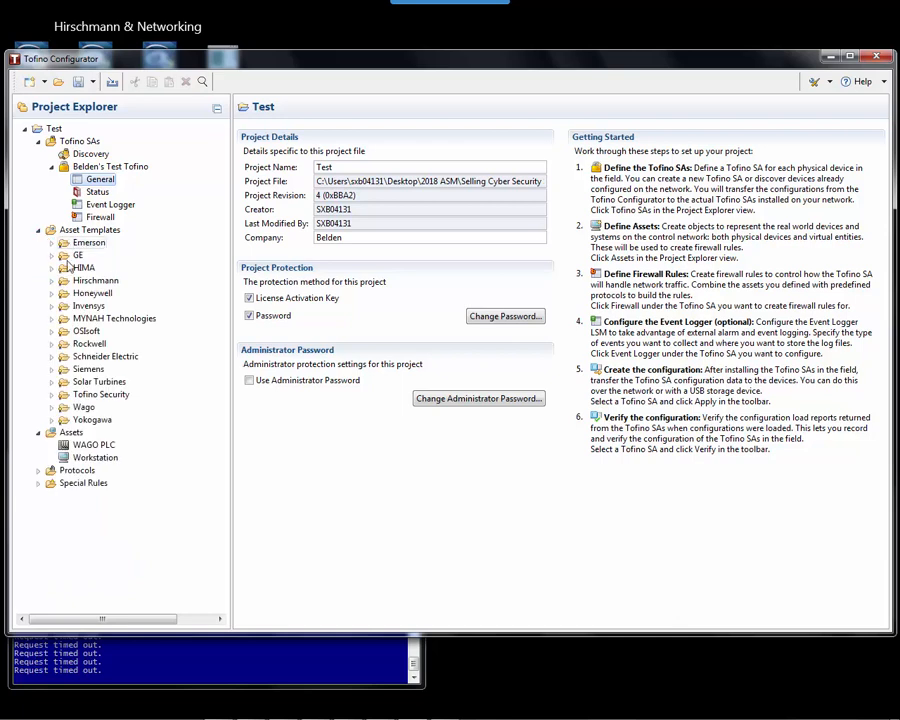
{"action": "left_click", "coordinate": [52, 344]}
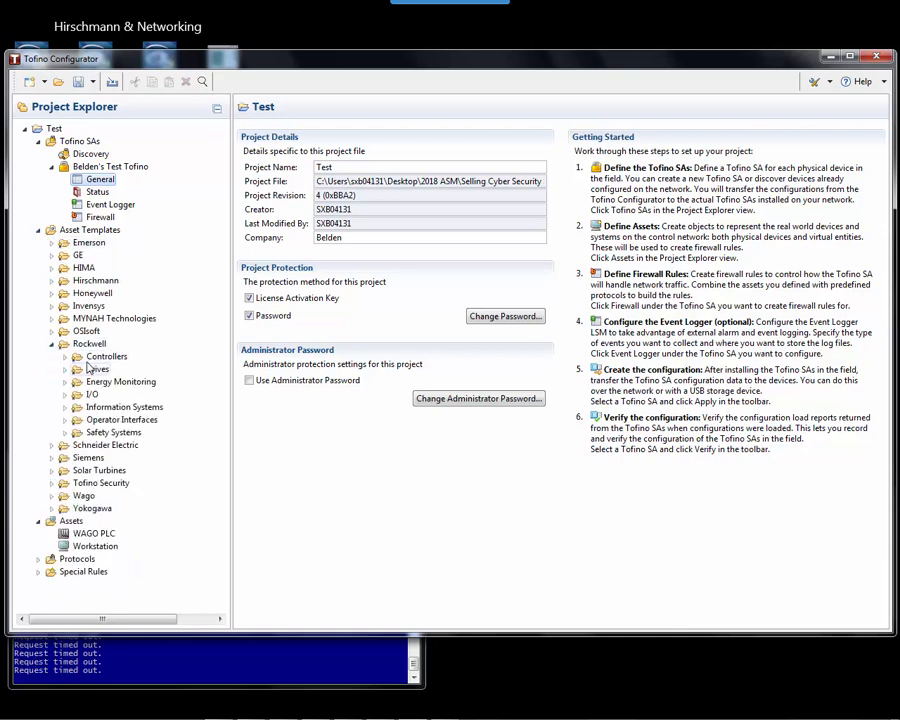
{"action": "left_click", "coordinate": [65, 357]}
{"action": "left_click", "coordinate": [78, 382]}
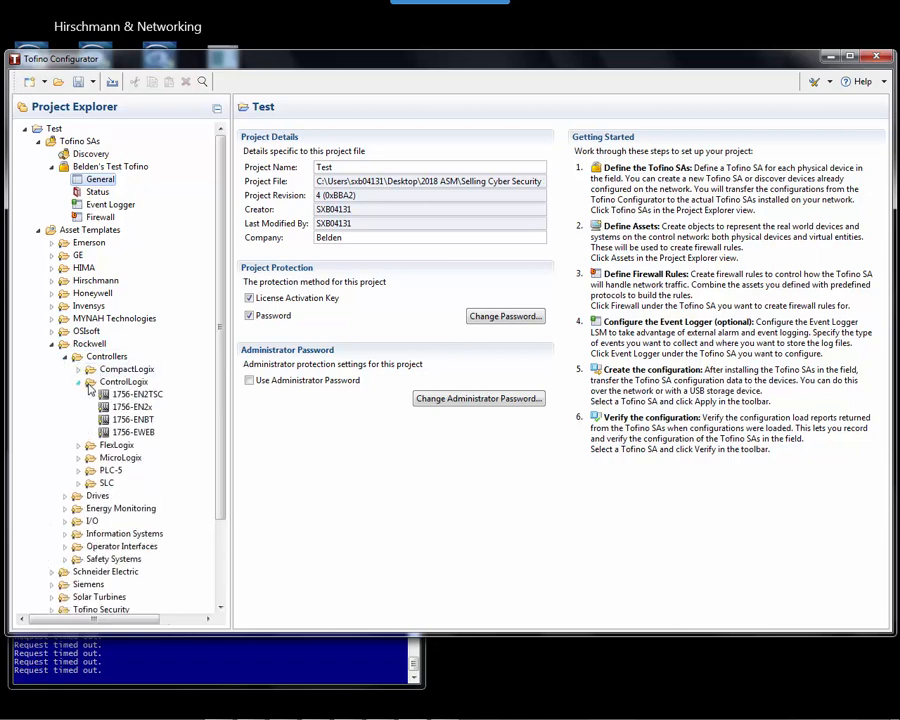
{"action": "left_click", "coordinate": [137, 394]}
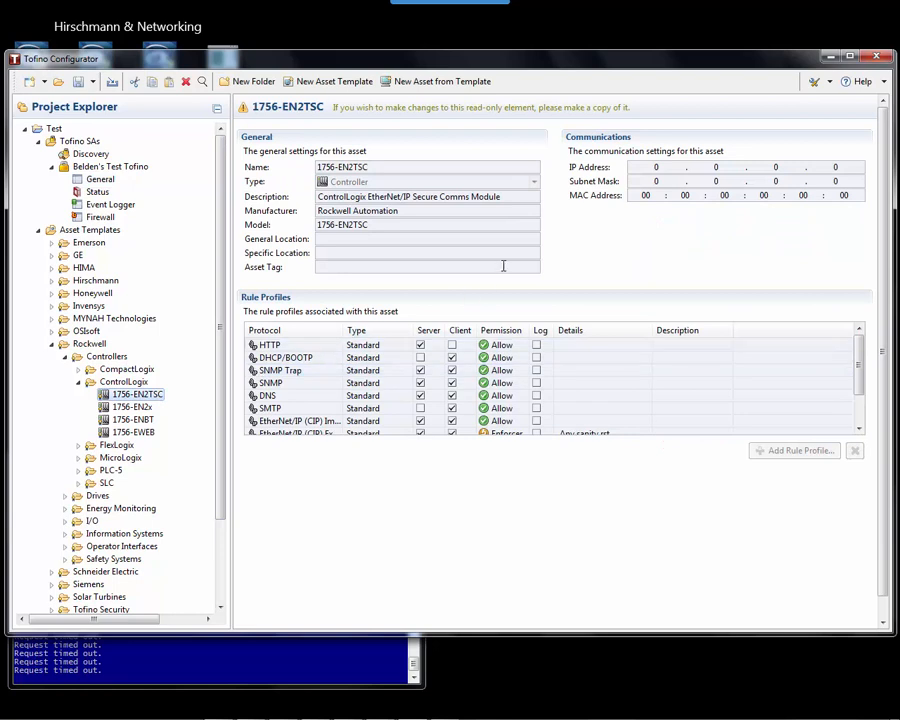
{"action": "mouse_move", "coordinate": [858, 358]}
{"action": "left_mouse_down"}
{"action": "mouse_move", "coordinate": [866, 393]}
{"action": "mouse_move", "coordinate": [860, 343]}
{"action": "left_mouse_up"}
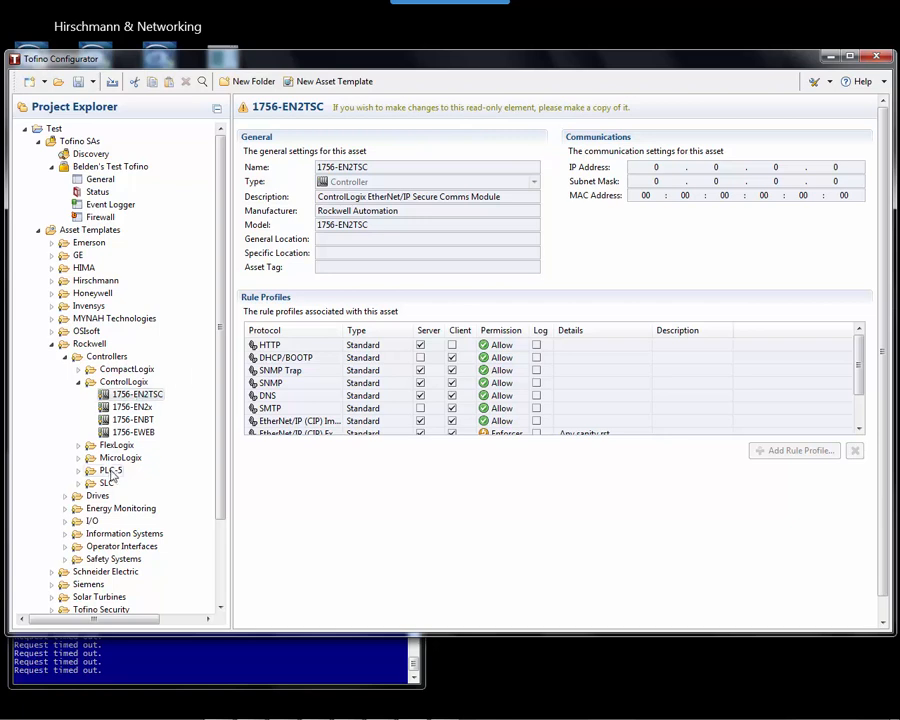
{"action": "left_click", "coordinate": [79, 383]}
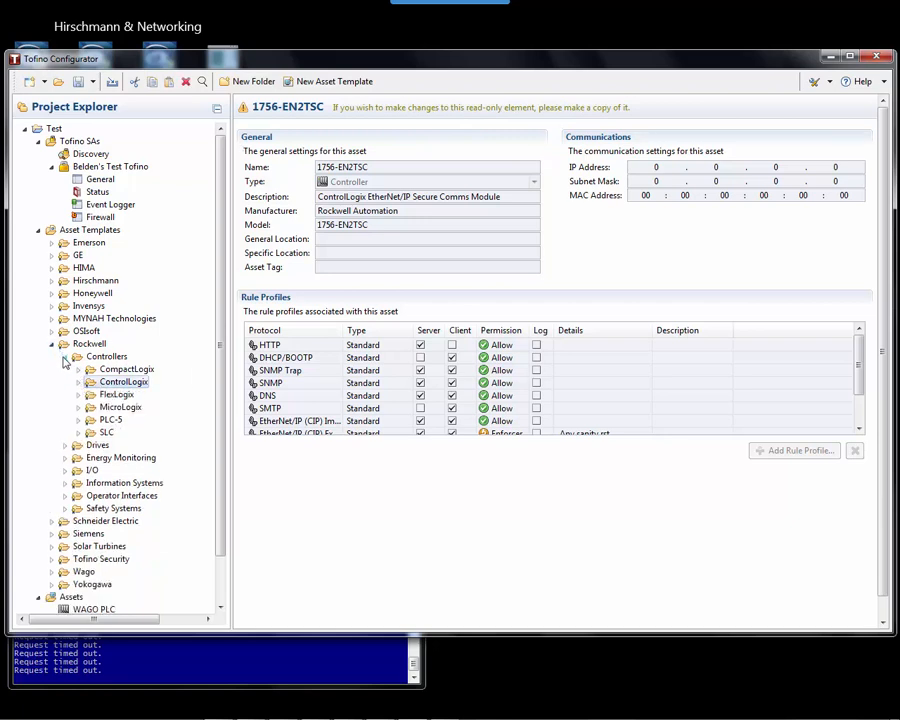
{"action": "left_click", "coordinate": [65, 356]}
{"action": "left_click", "coordinate": [52, 345]}
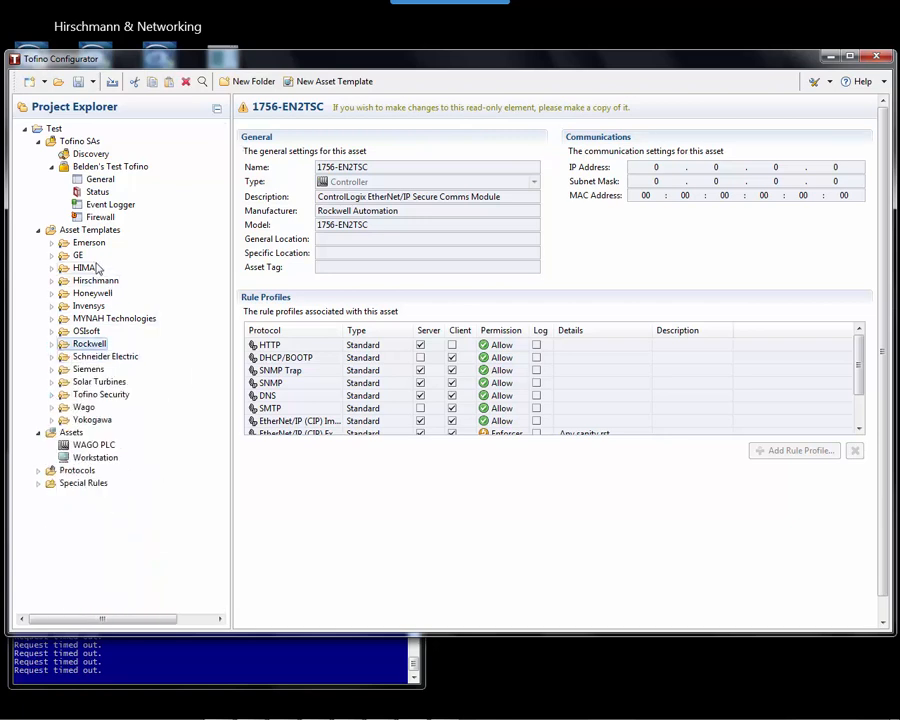